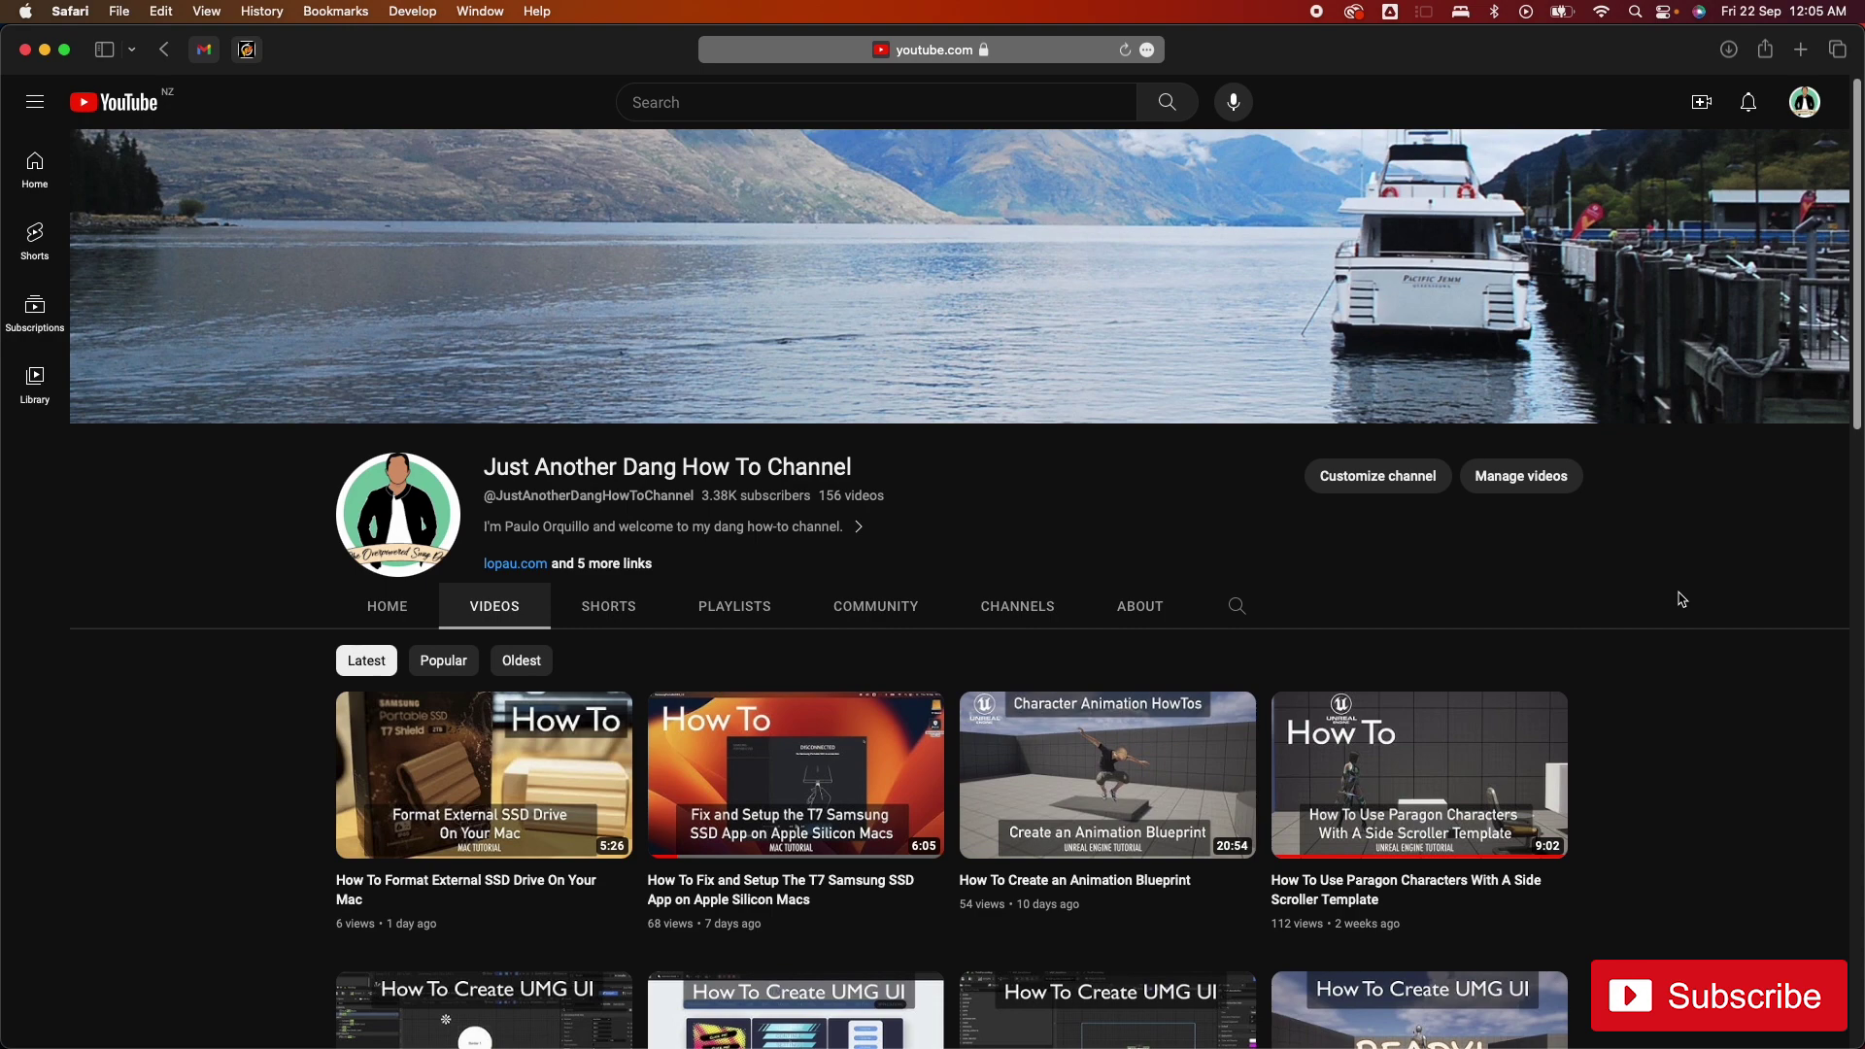
# Step: Scroll down through the YouTube channel's uploaded videos
pyautogui.scroll(-4, 1681, 599)
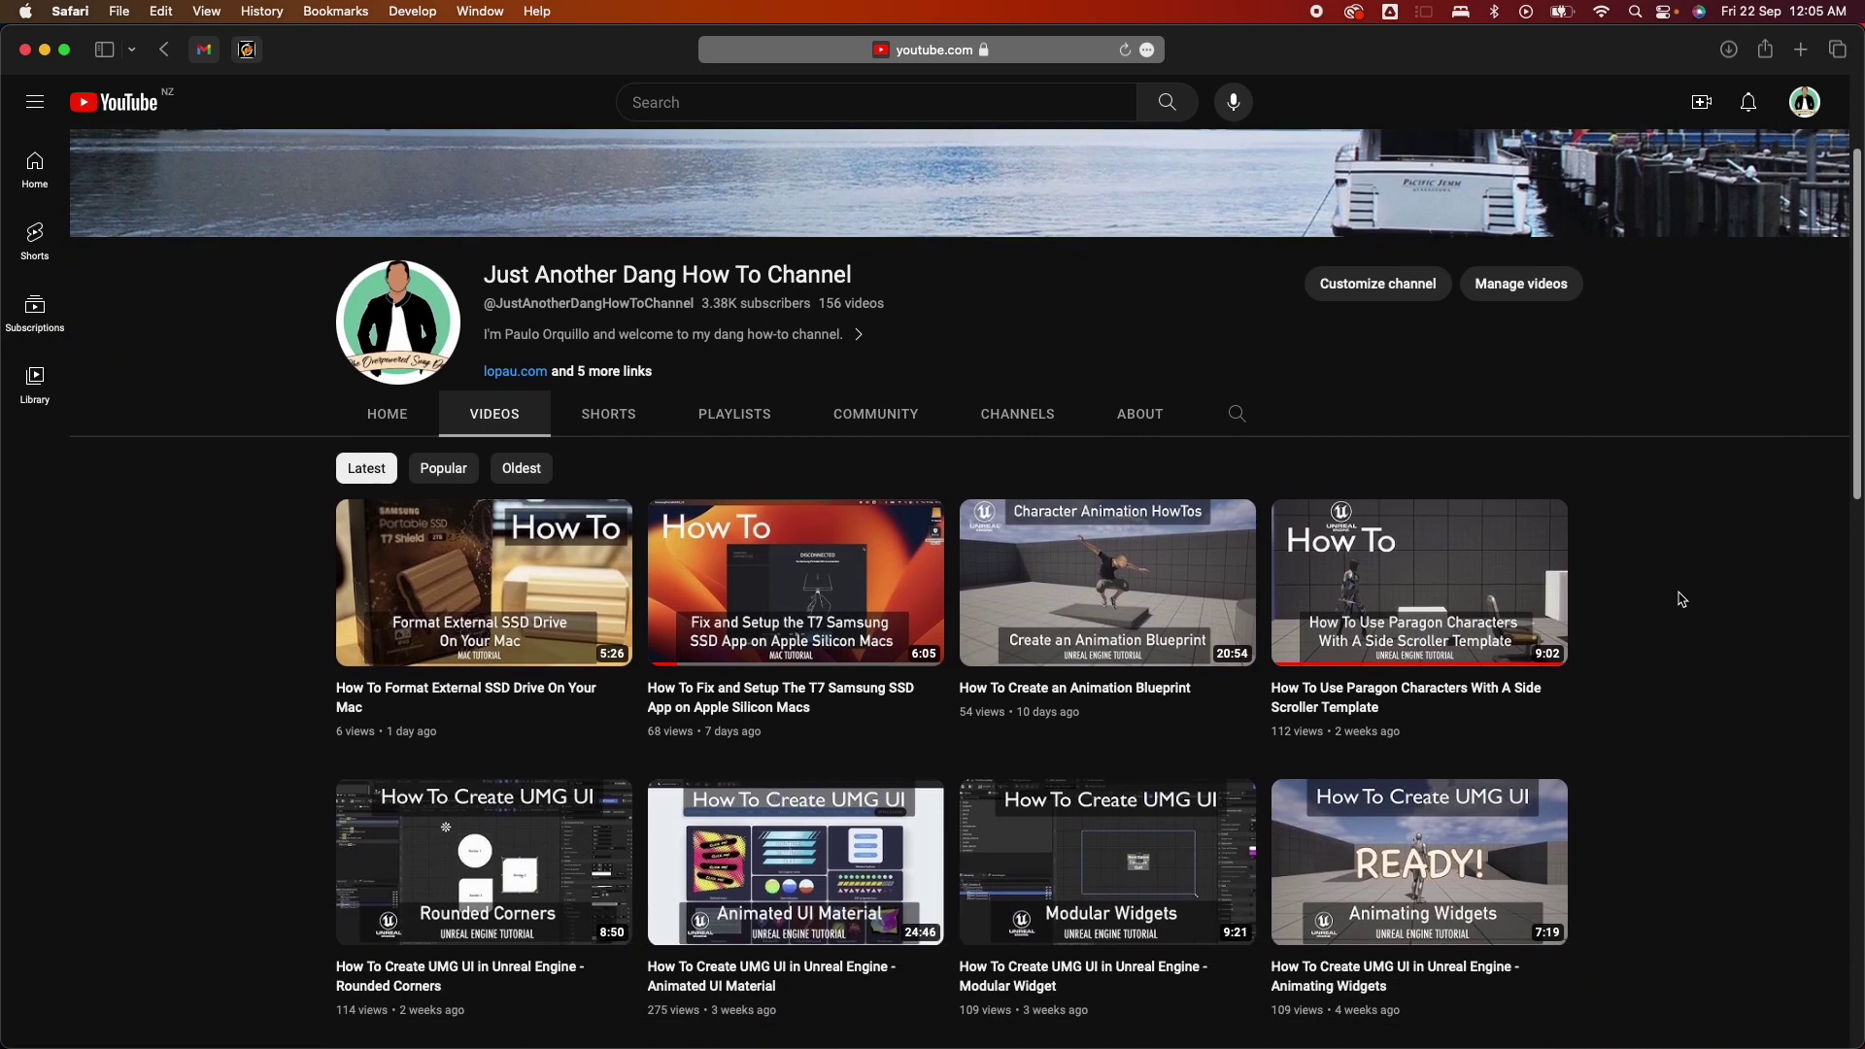
pyautogui.scroll(-10, 1681, 599)
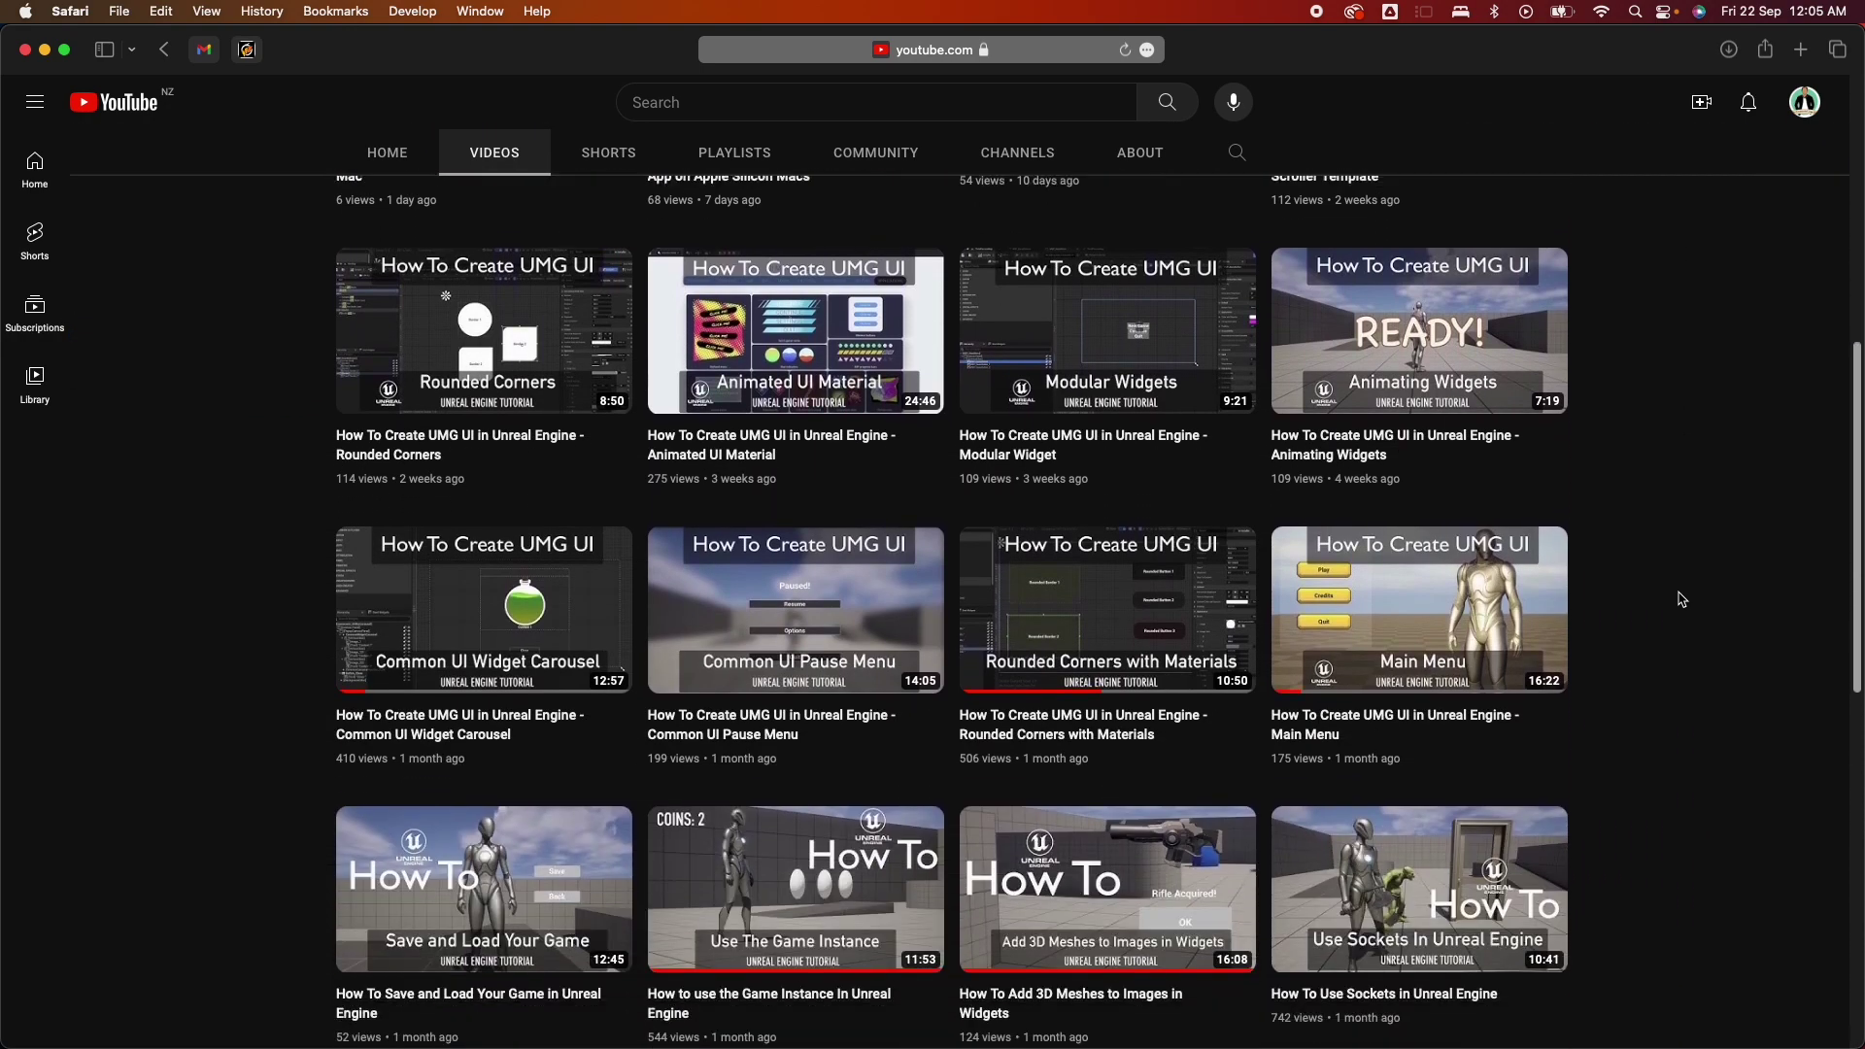
pyautogui.scroll(-10, 1681, 600)
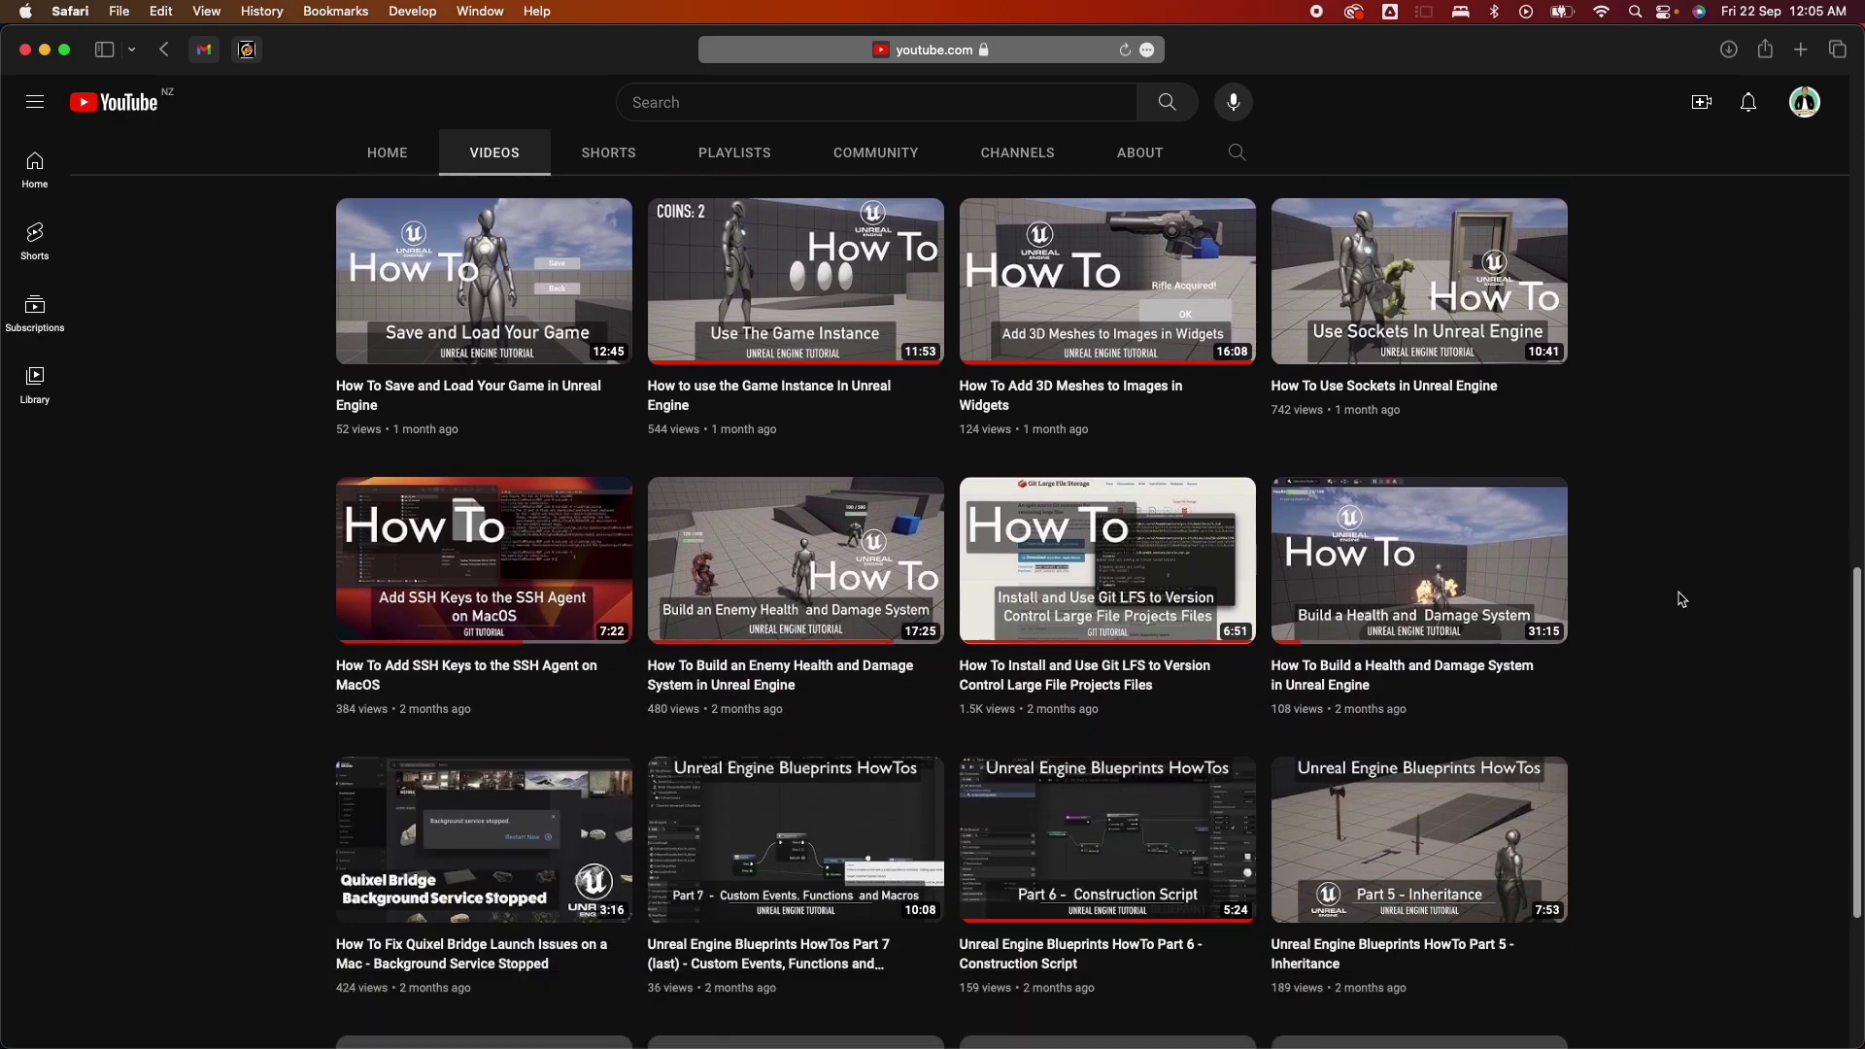
pyautogui.scroll(-5, 1682, 599)
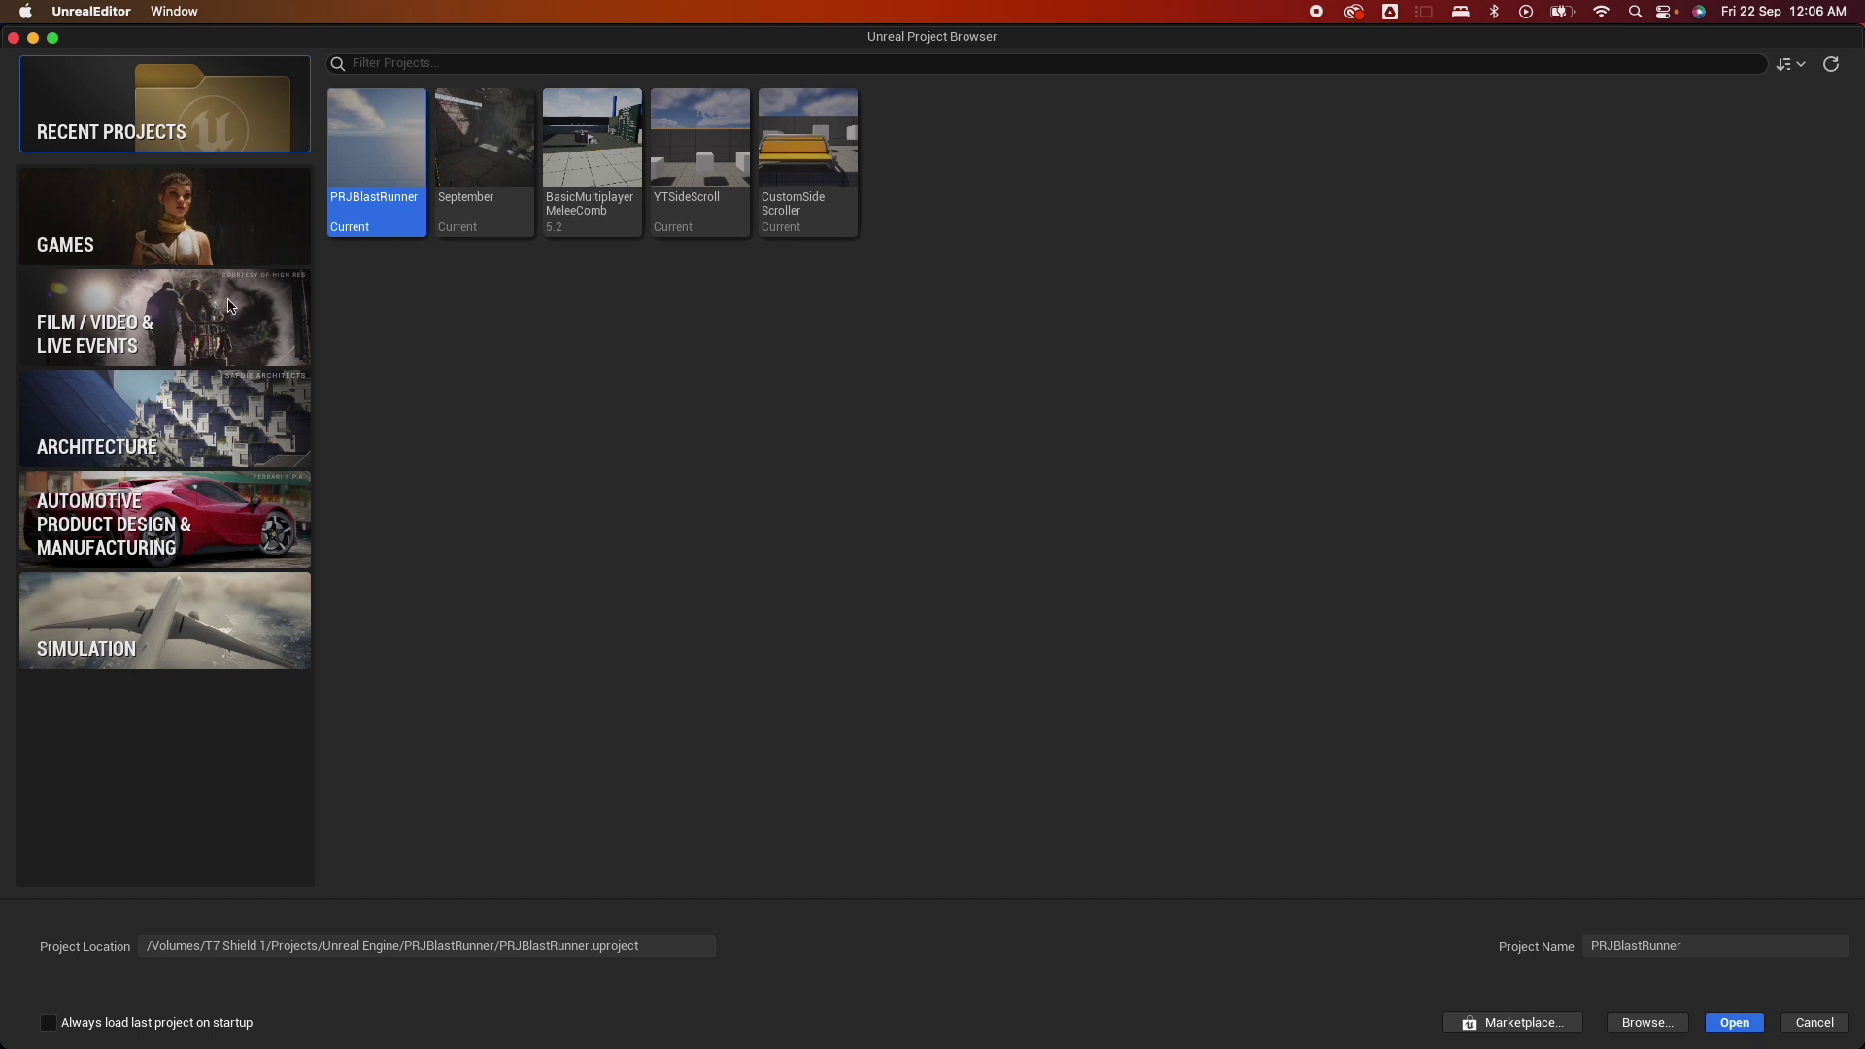
# Step: Preview the Games Third Person Side Scroller template, then browse Film, Architecture, Automotive and Simulation templates
pyautogui.click(184, 223)
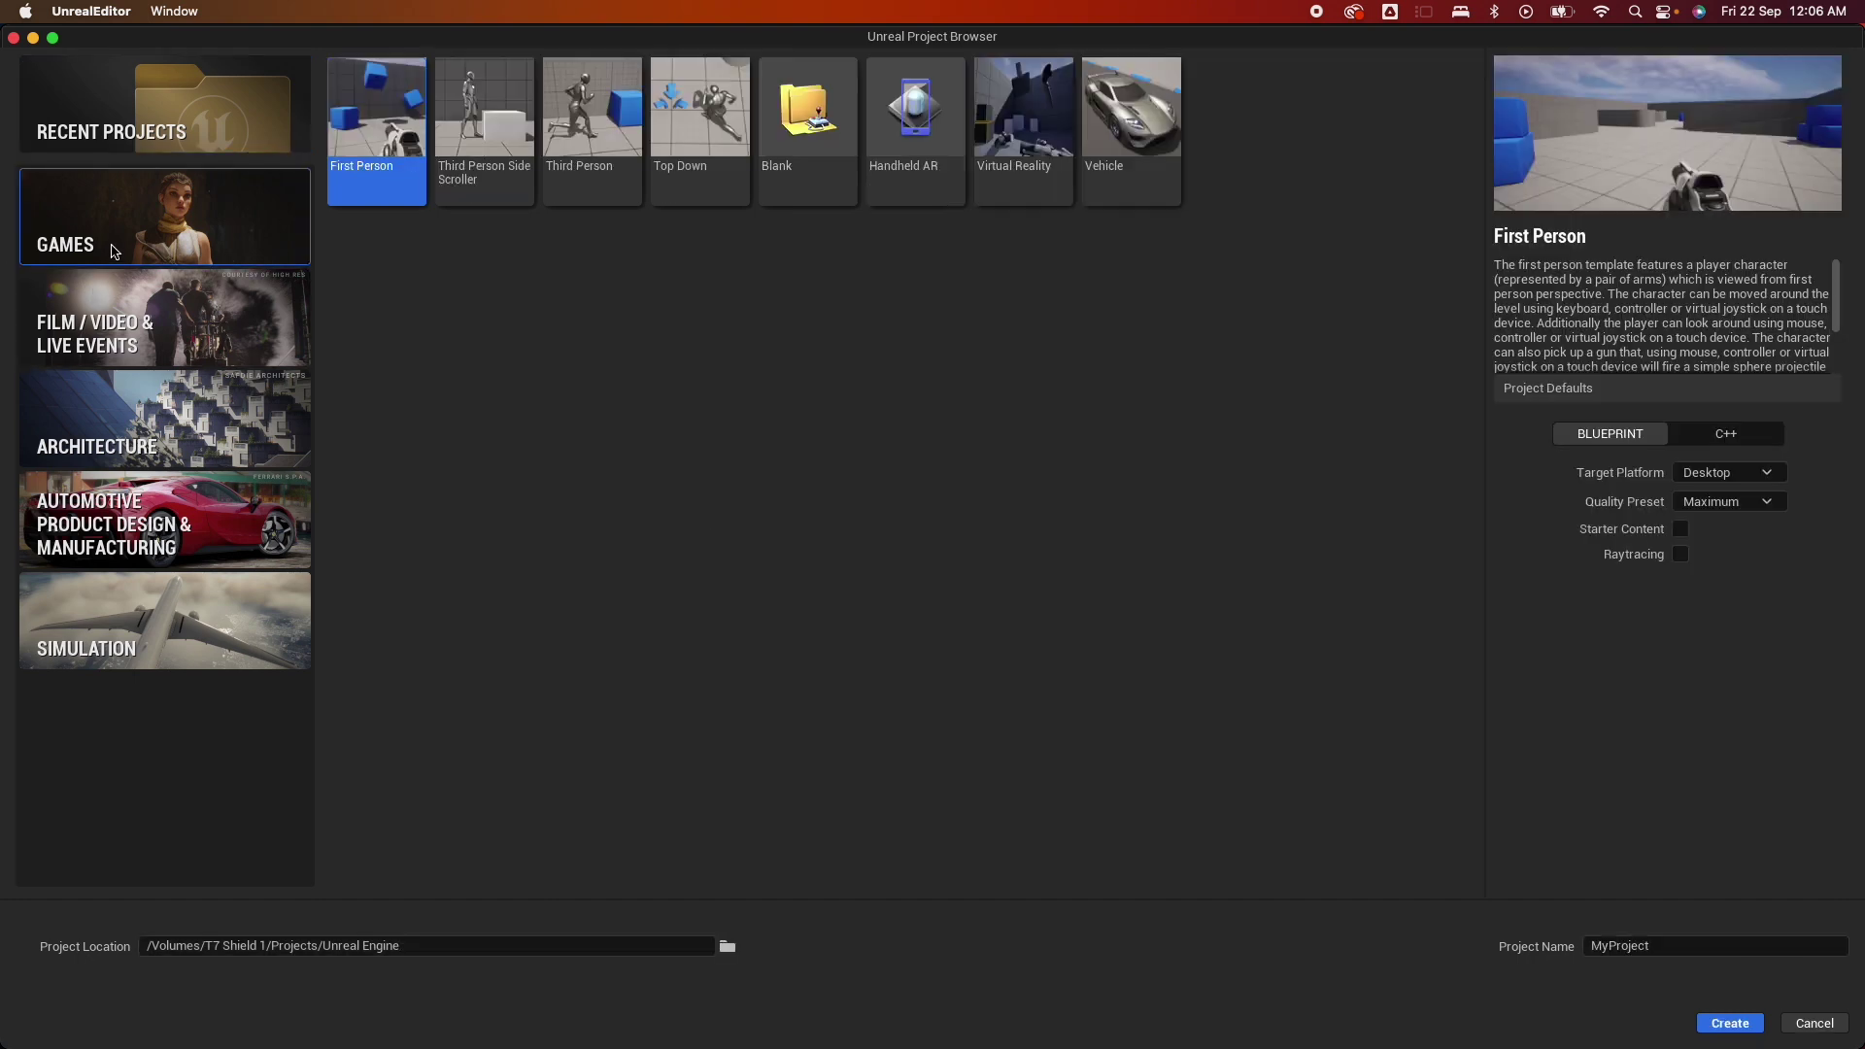
pyautogui.click(499, 136)
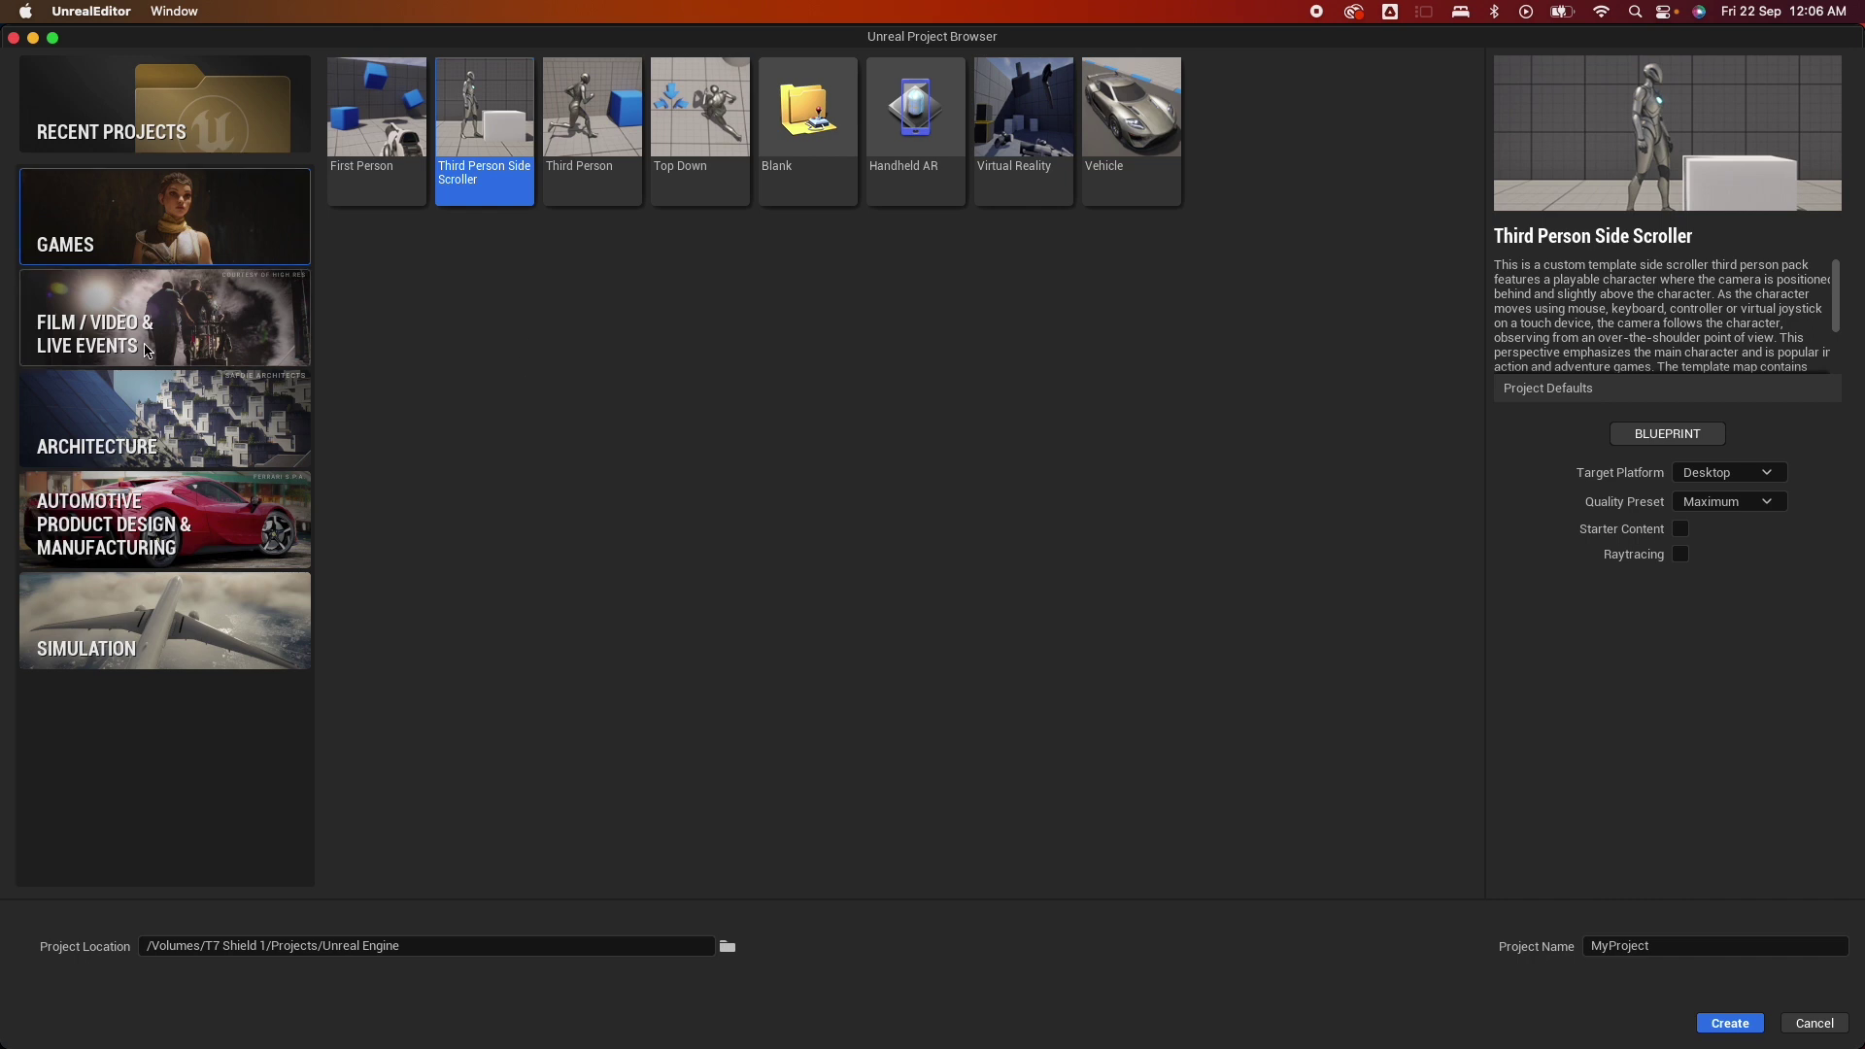
pyautogui.click(146, 345)
pyautogui.click(170, 433)
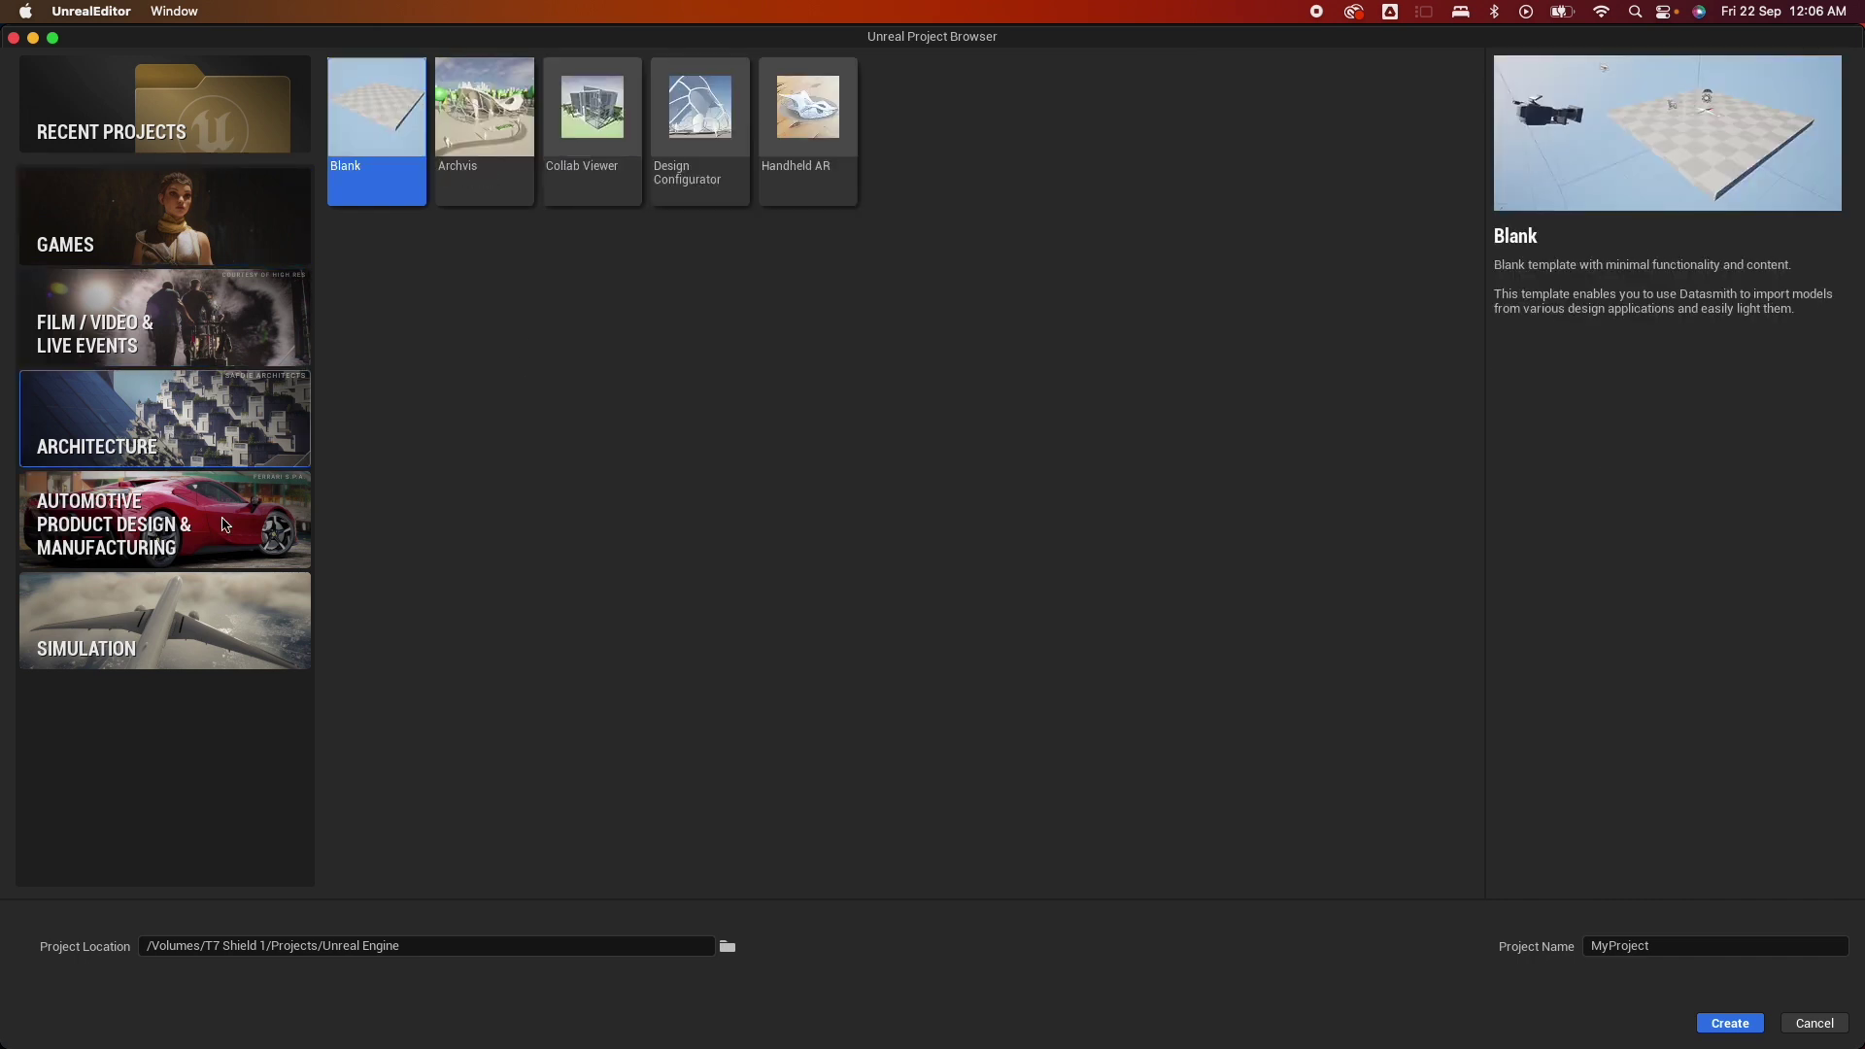
pyautogui.click(223, 524)
pyautogui.click(219, 627)
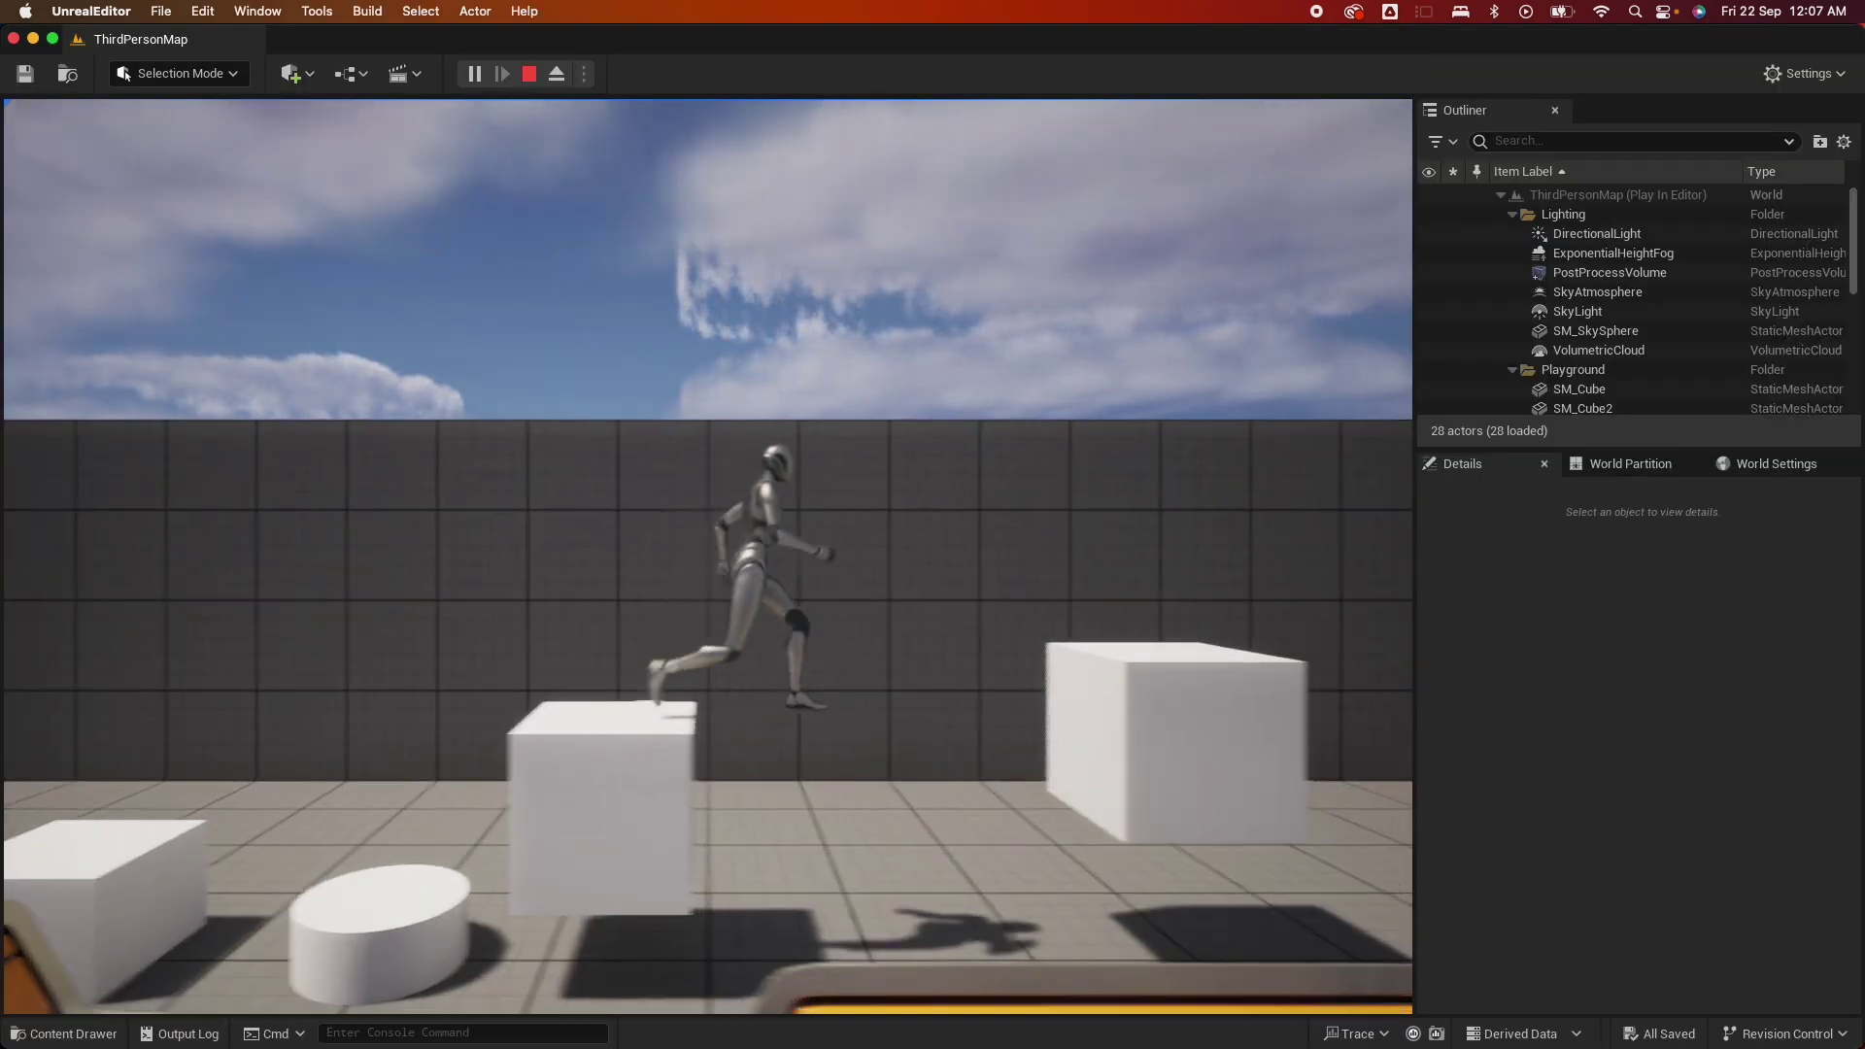
# Step: Make the character run and jump off the white box, then land back on it
pyautogui.press('space')
pyautogui.press('w')
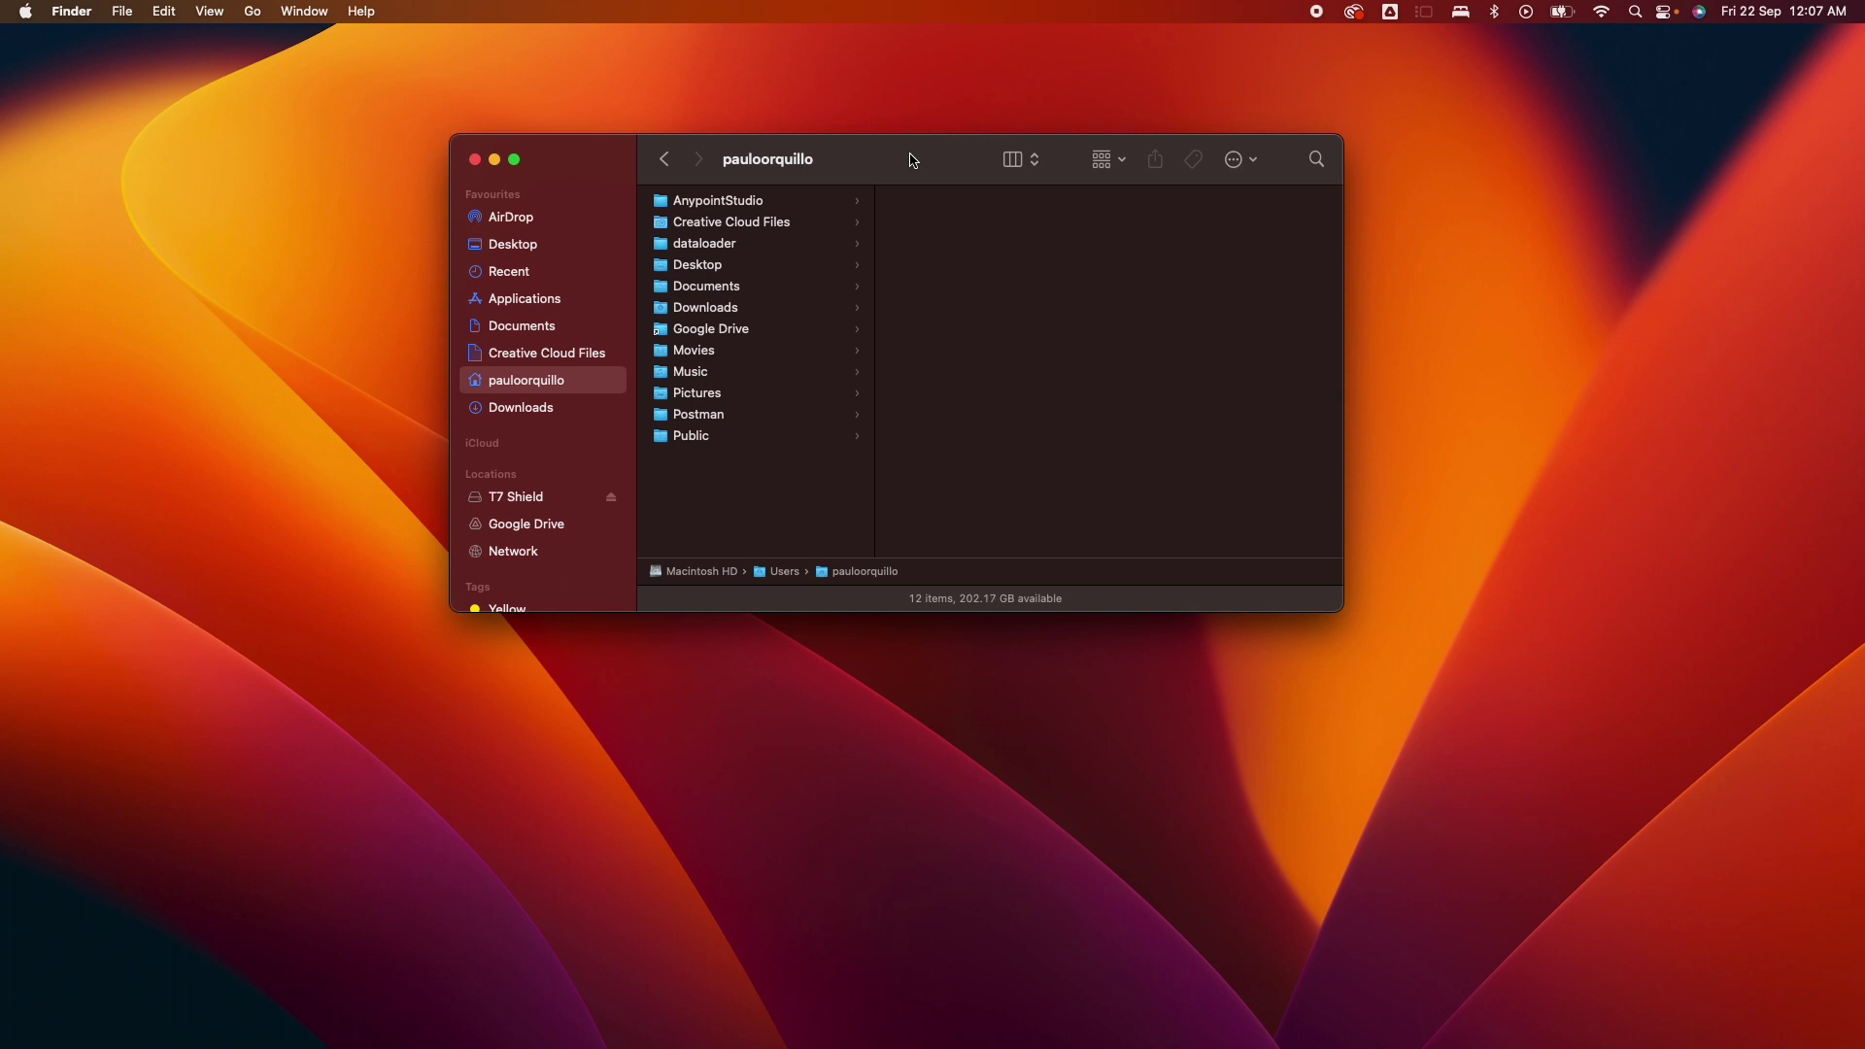
# Step: Go up from the home folder through Users and Shared to the T7 Shield drive
pyautogui.doubleClick(793, 574)
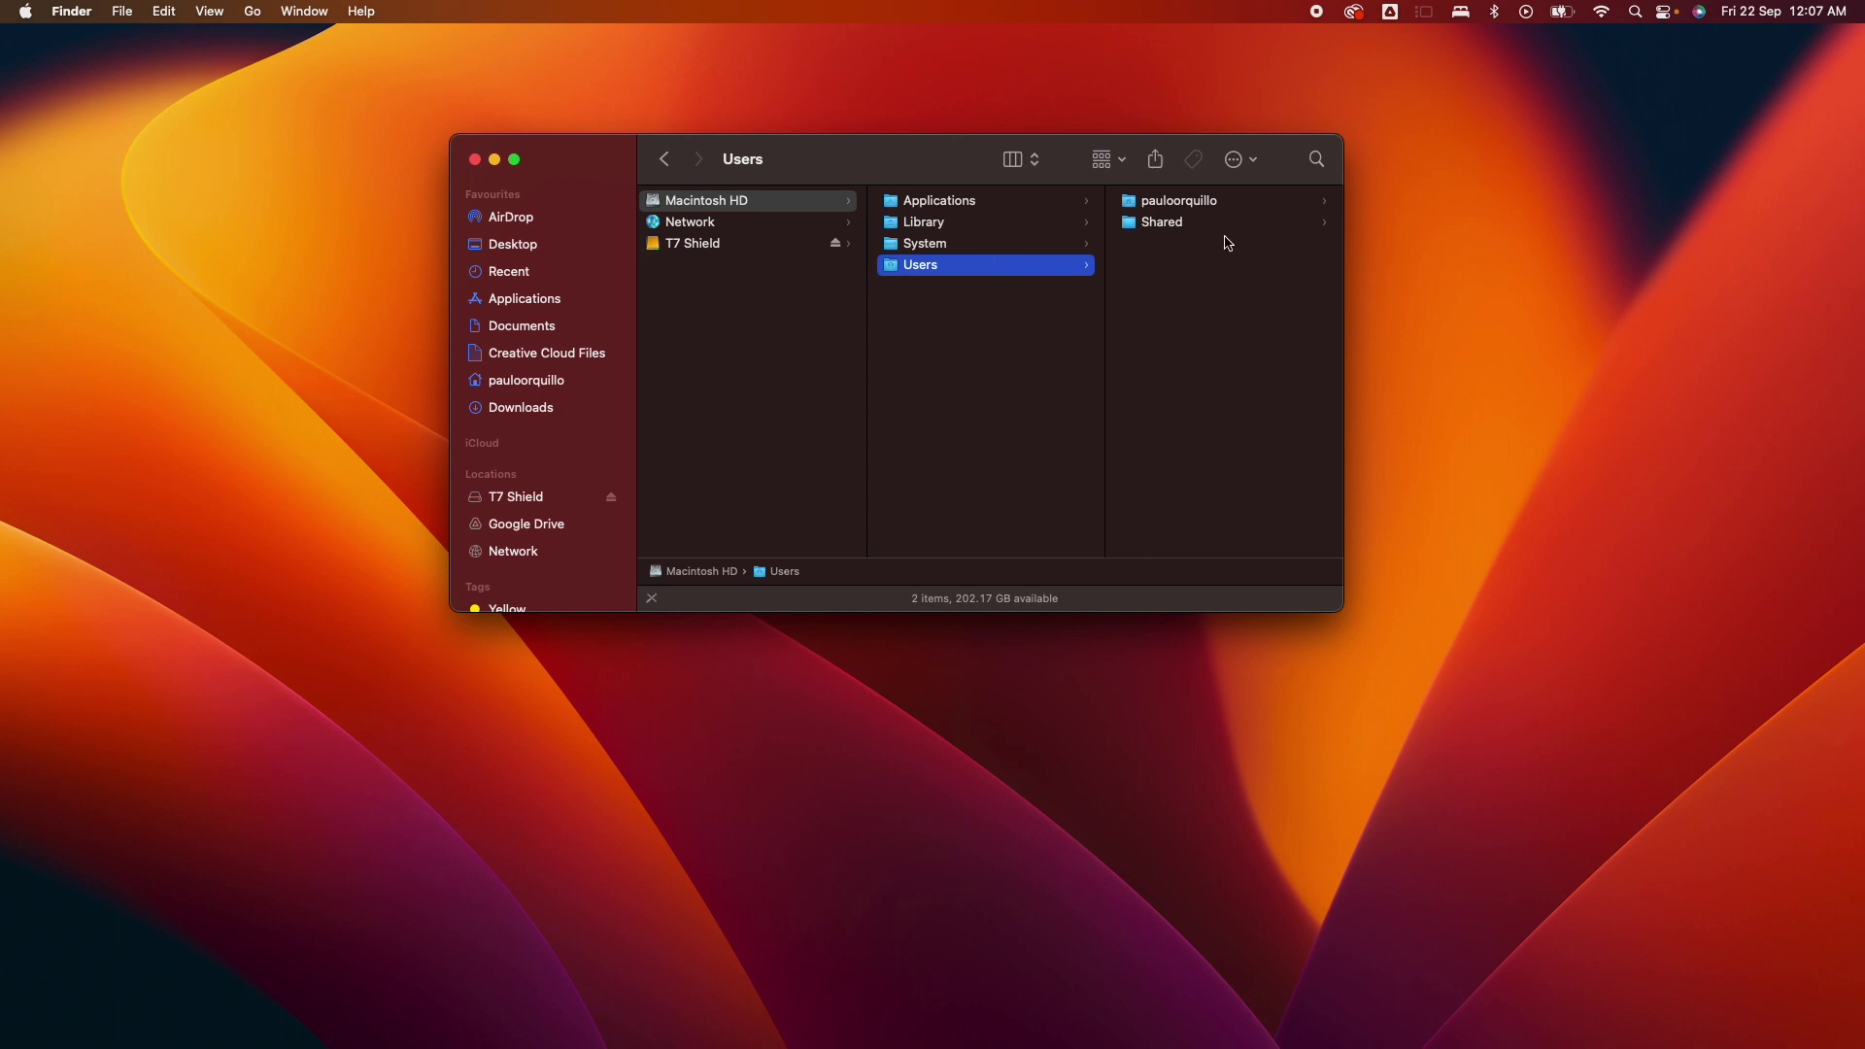
pyautogui.click(1175, 224)
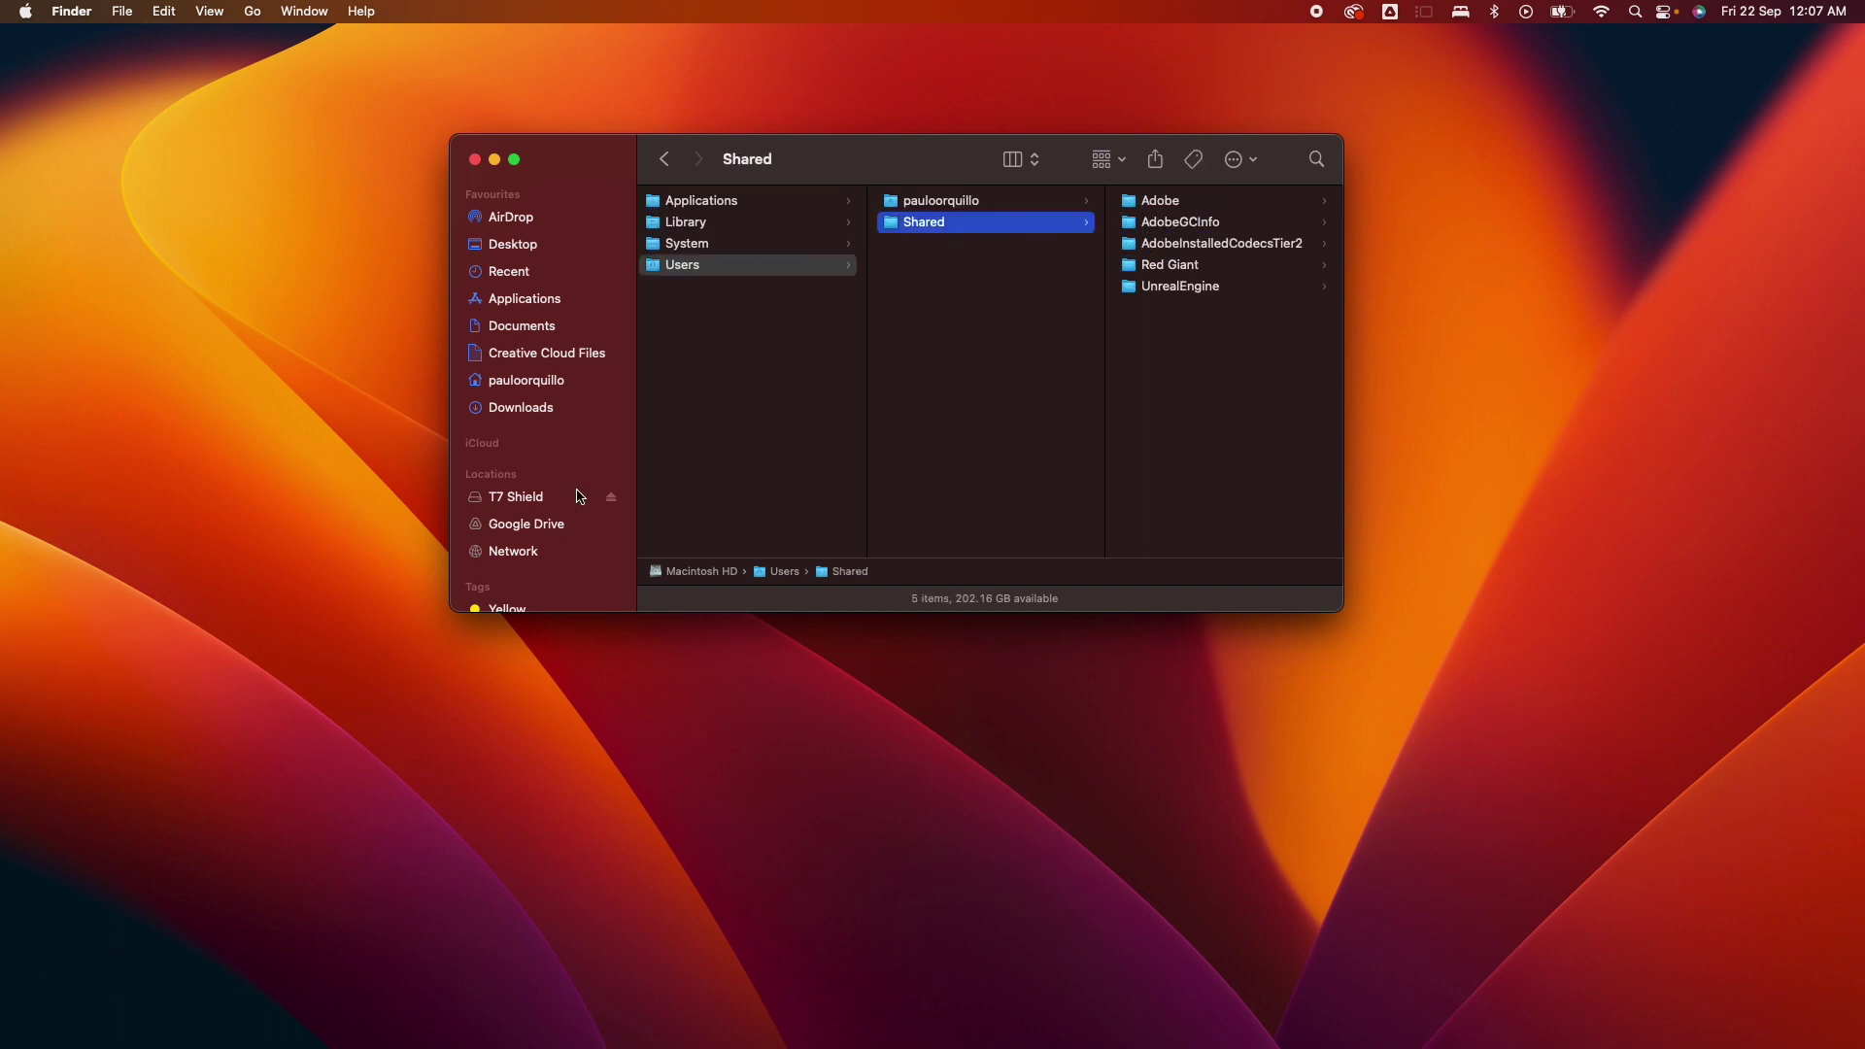
pyautogui.click(515, 501)
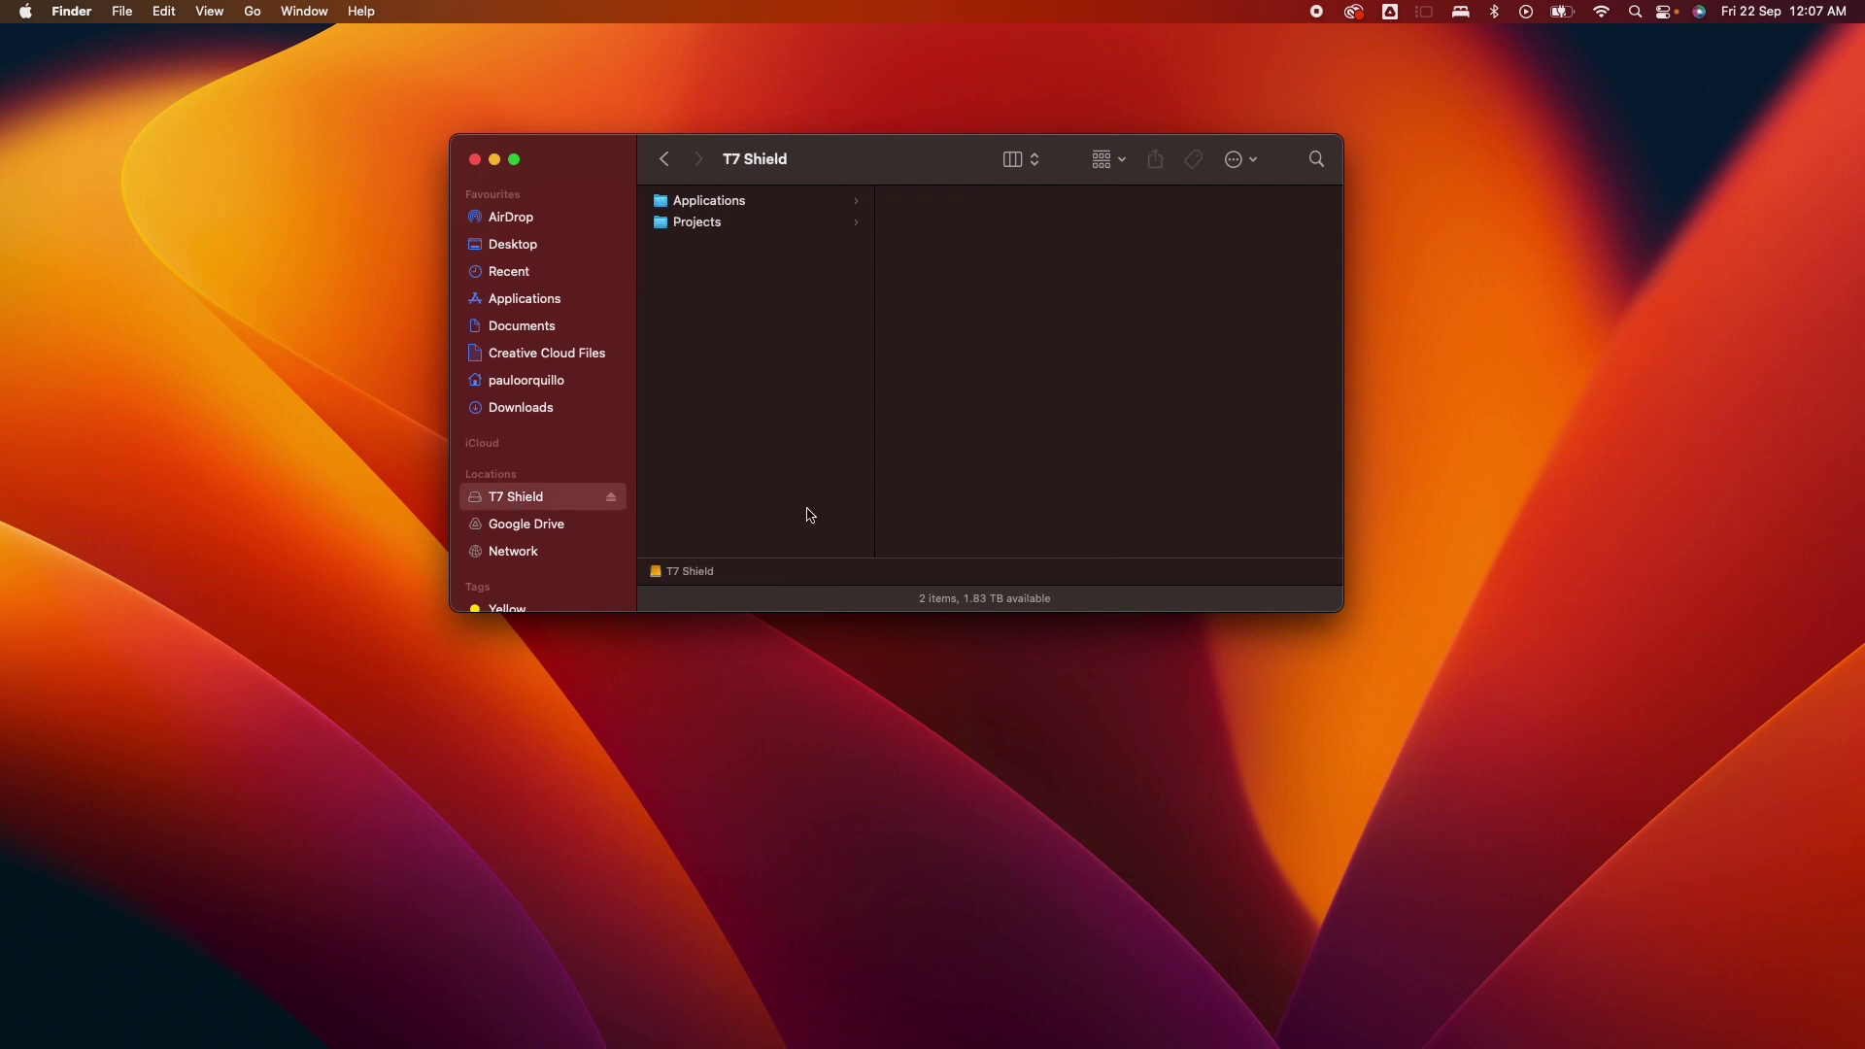
# Step: Browse Applications > Epic Games > UE_5.3 > Templates, then open the drive's Projects folder
pyautogui.click(713, 204)
pyautogui.click(951, 211)
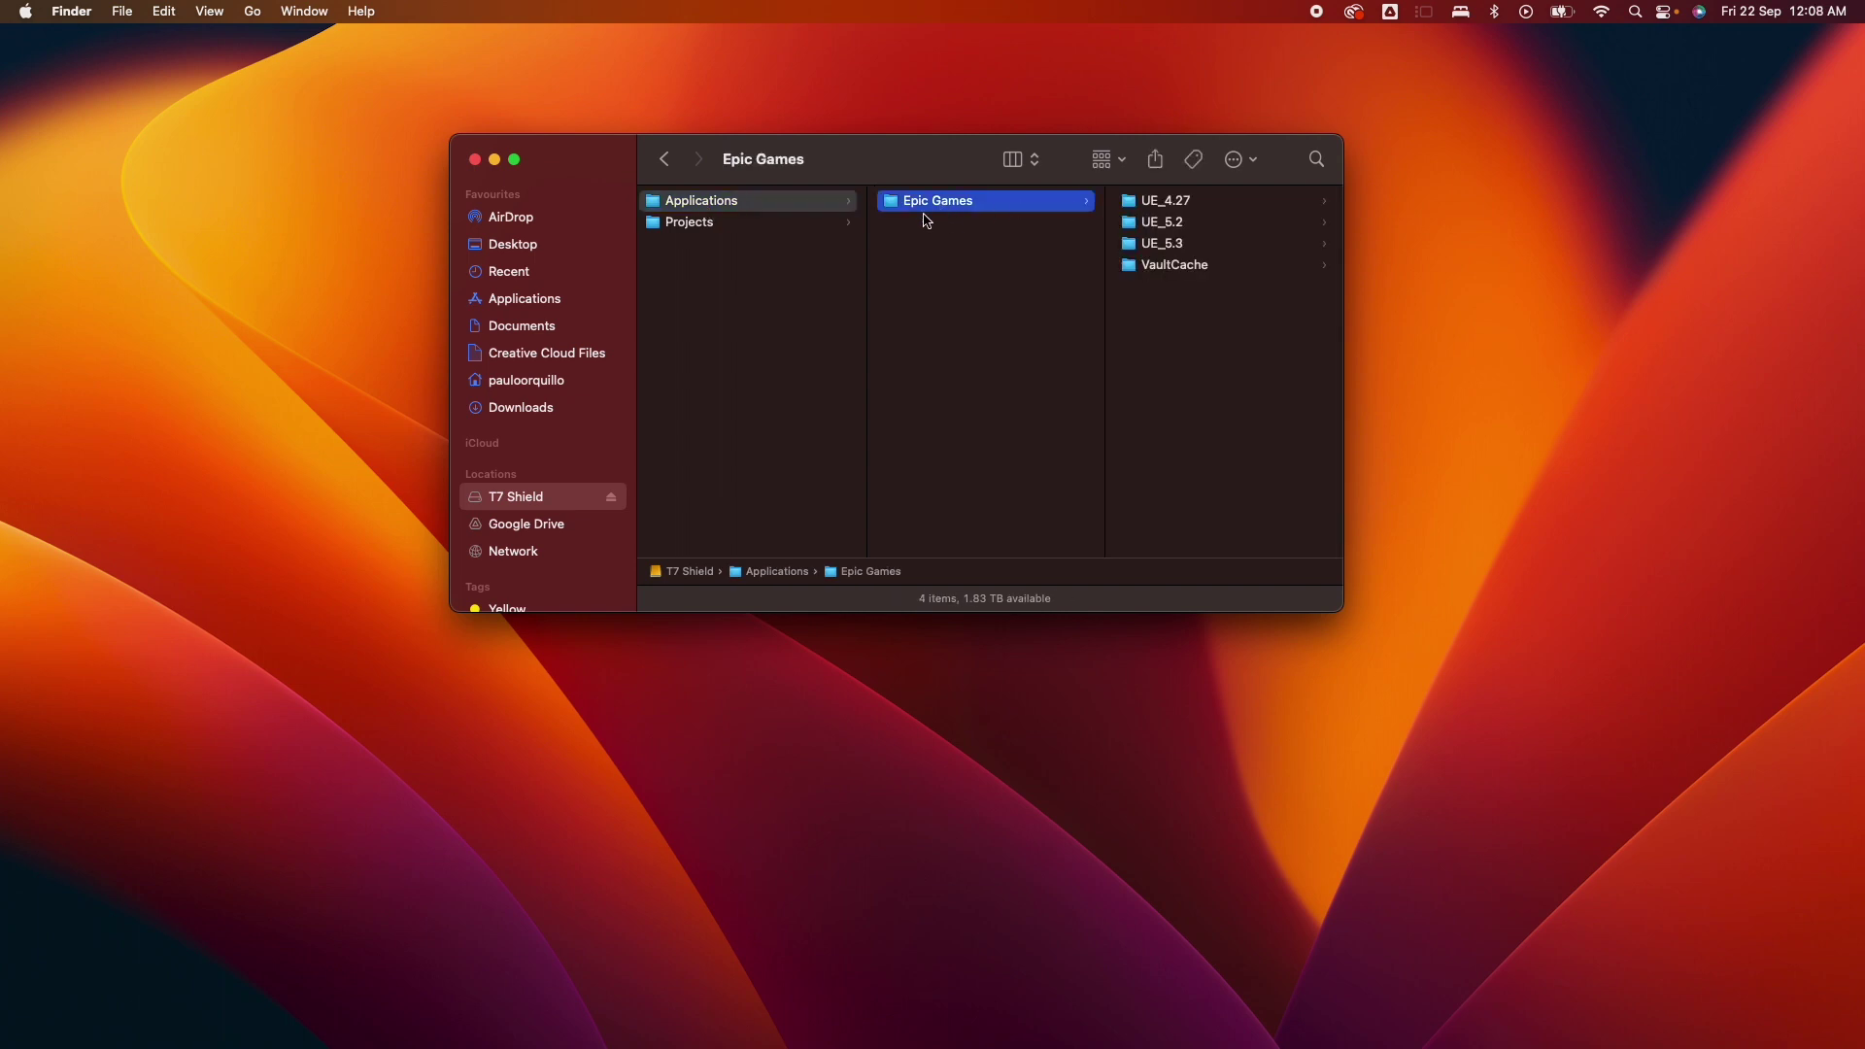
pyautogui.click(1181, 251)
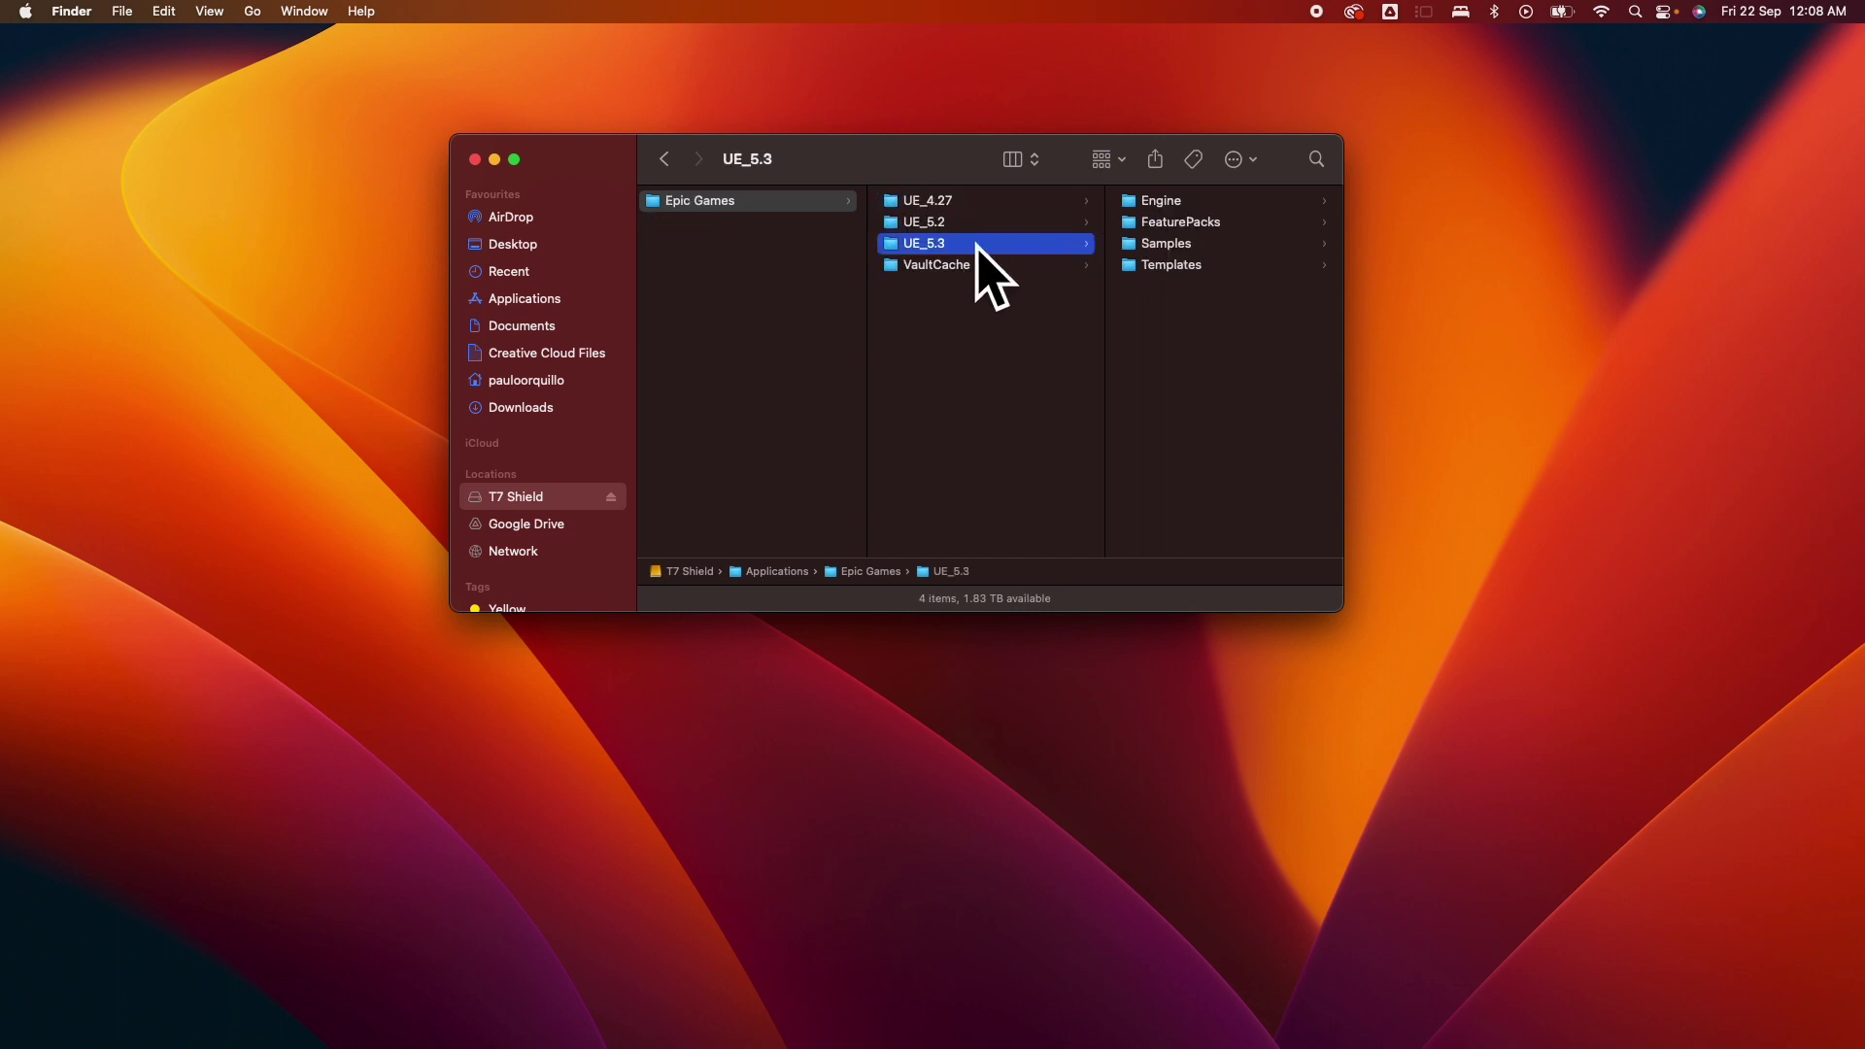
pyautogui.click(1162, 271)
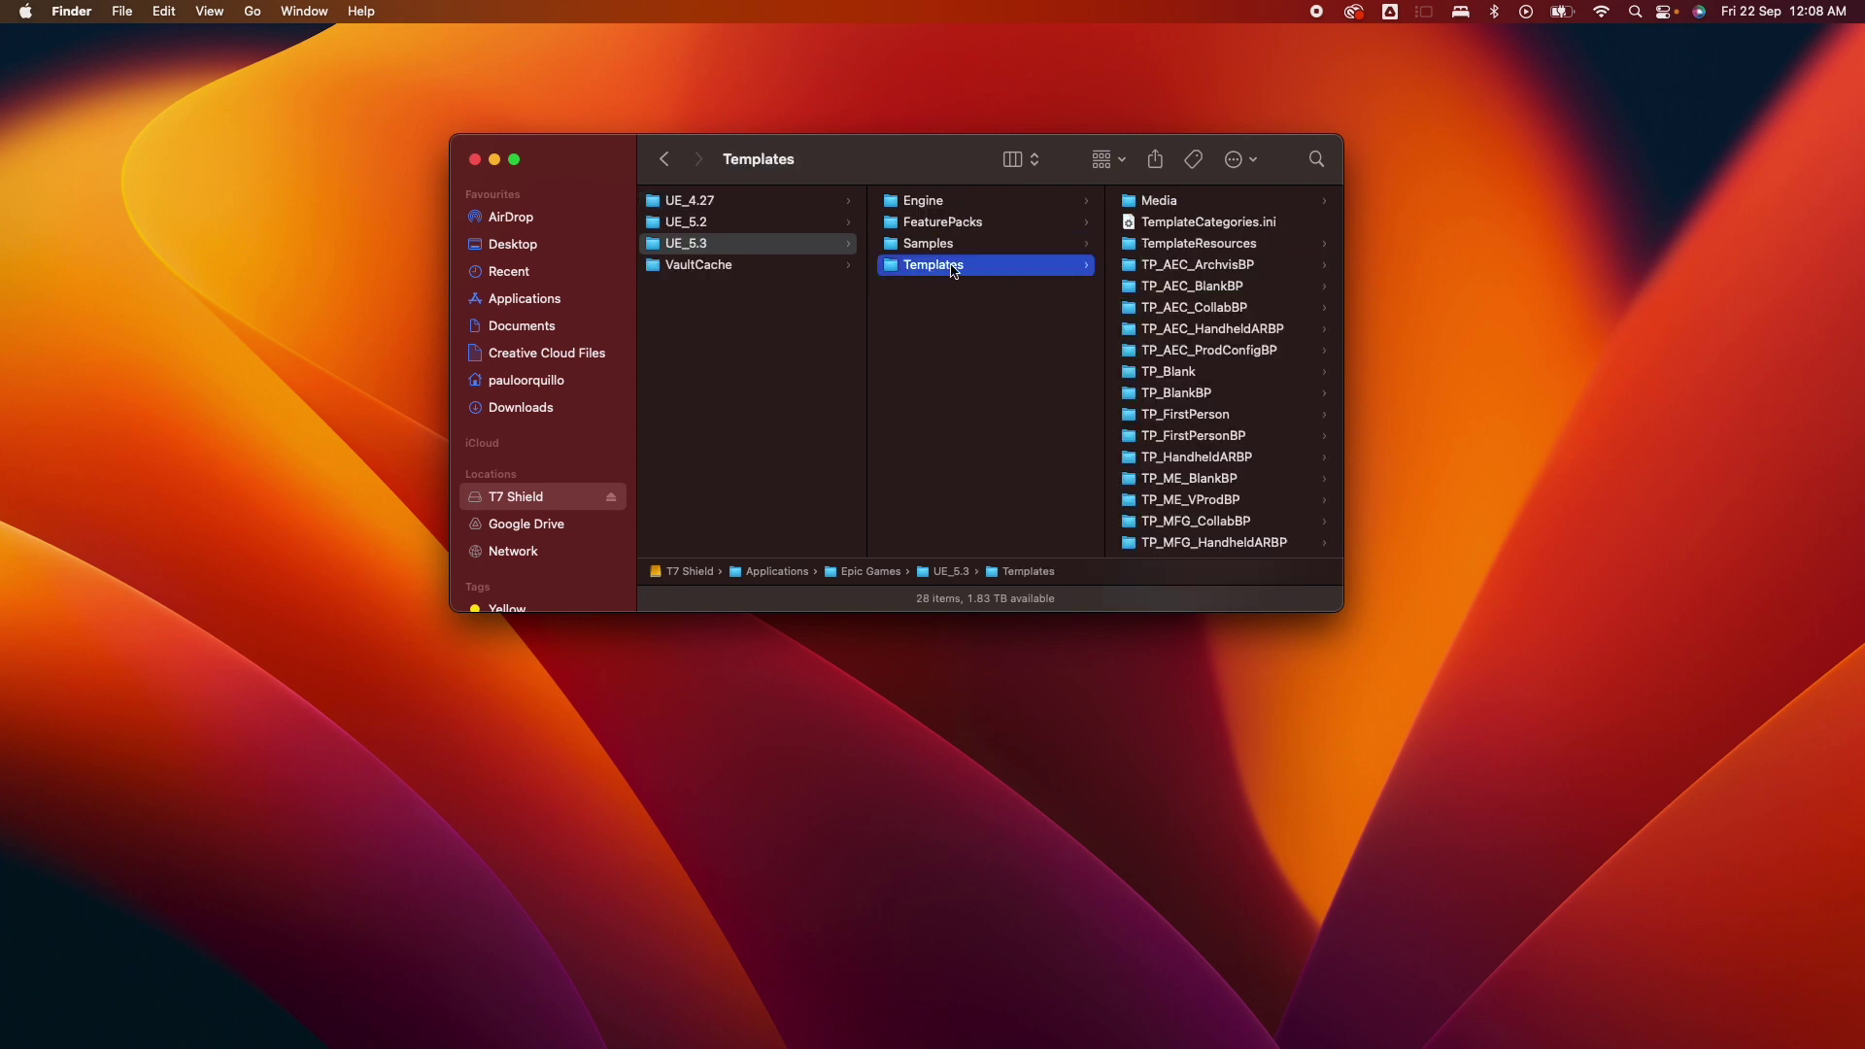
pyautogui.scroll(-5, 1177, 383)
pyautogui.scroll(5, 1177, 384)
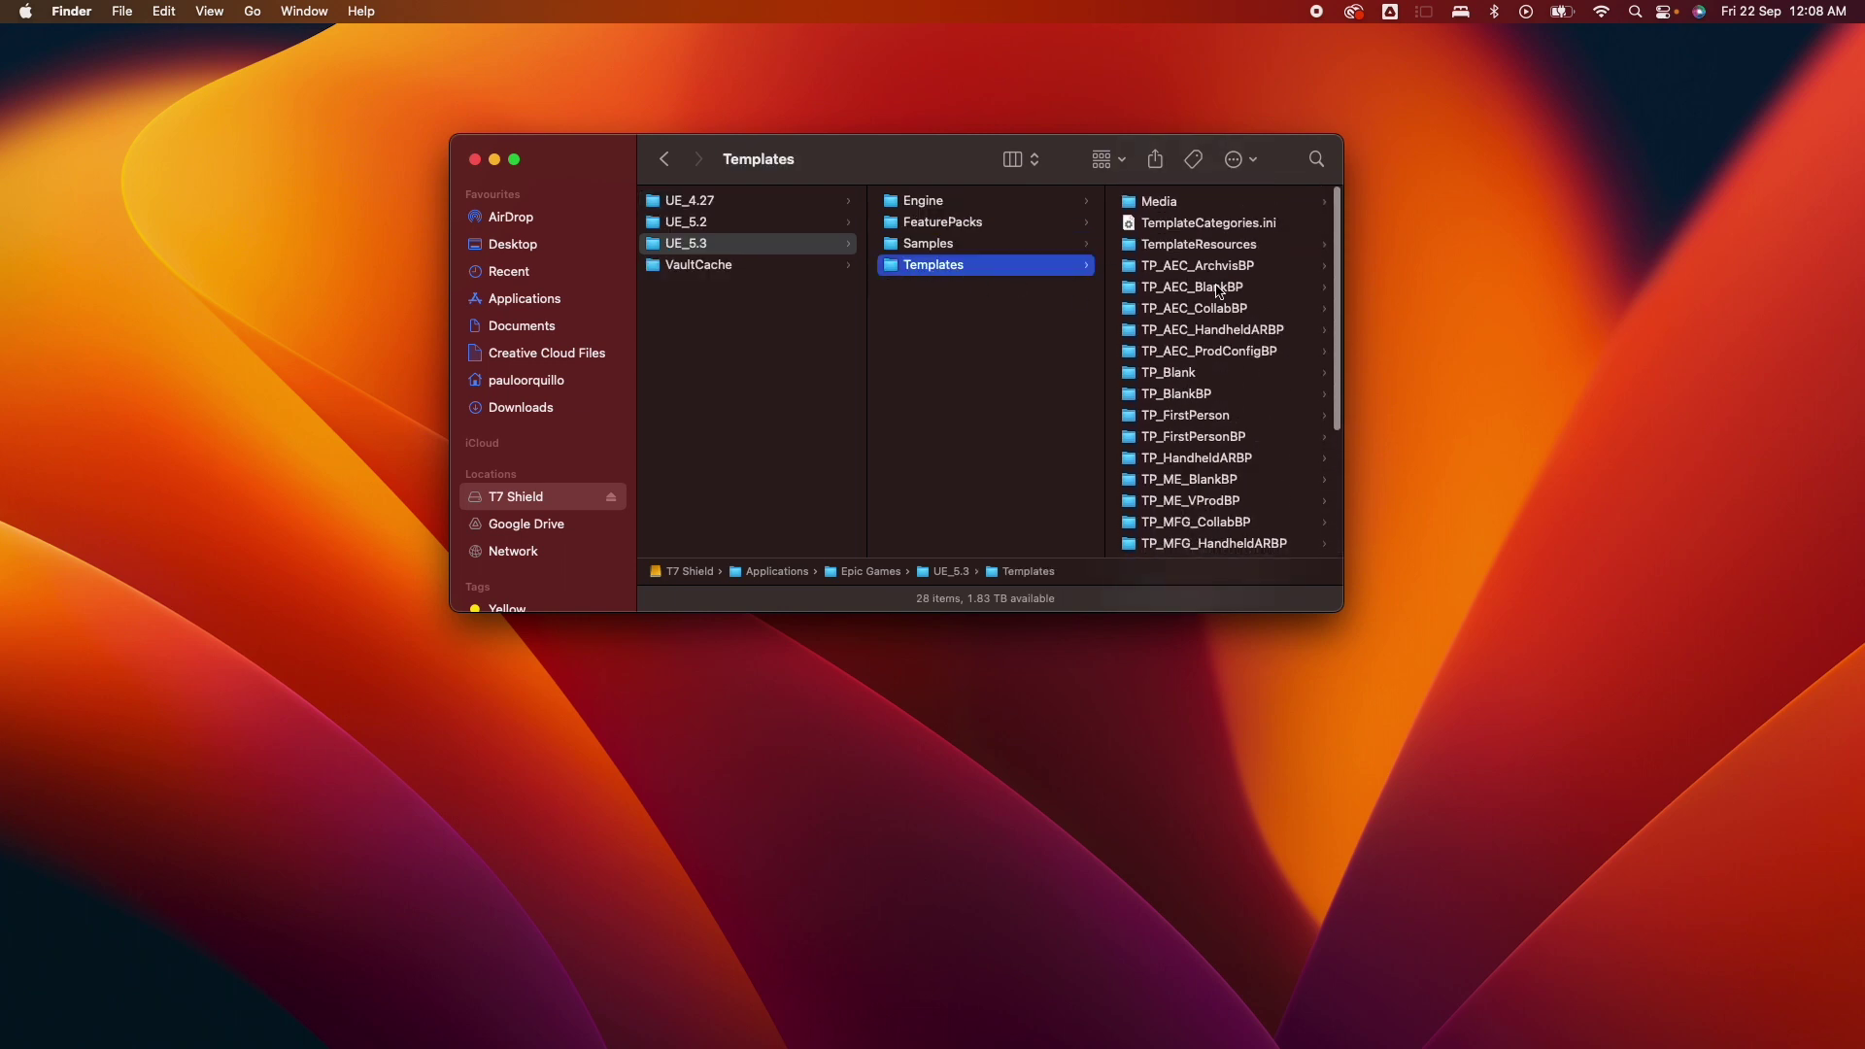
pyautogui.hscroll(-8, 928, 330)
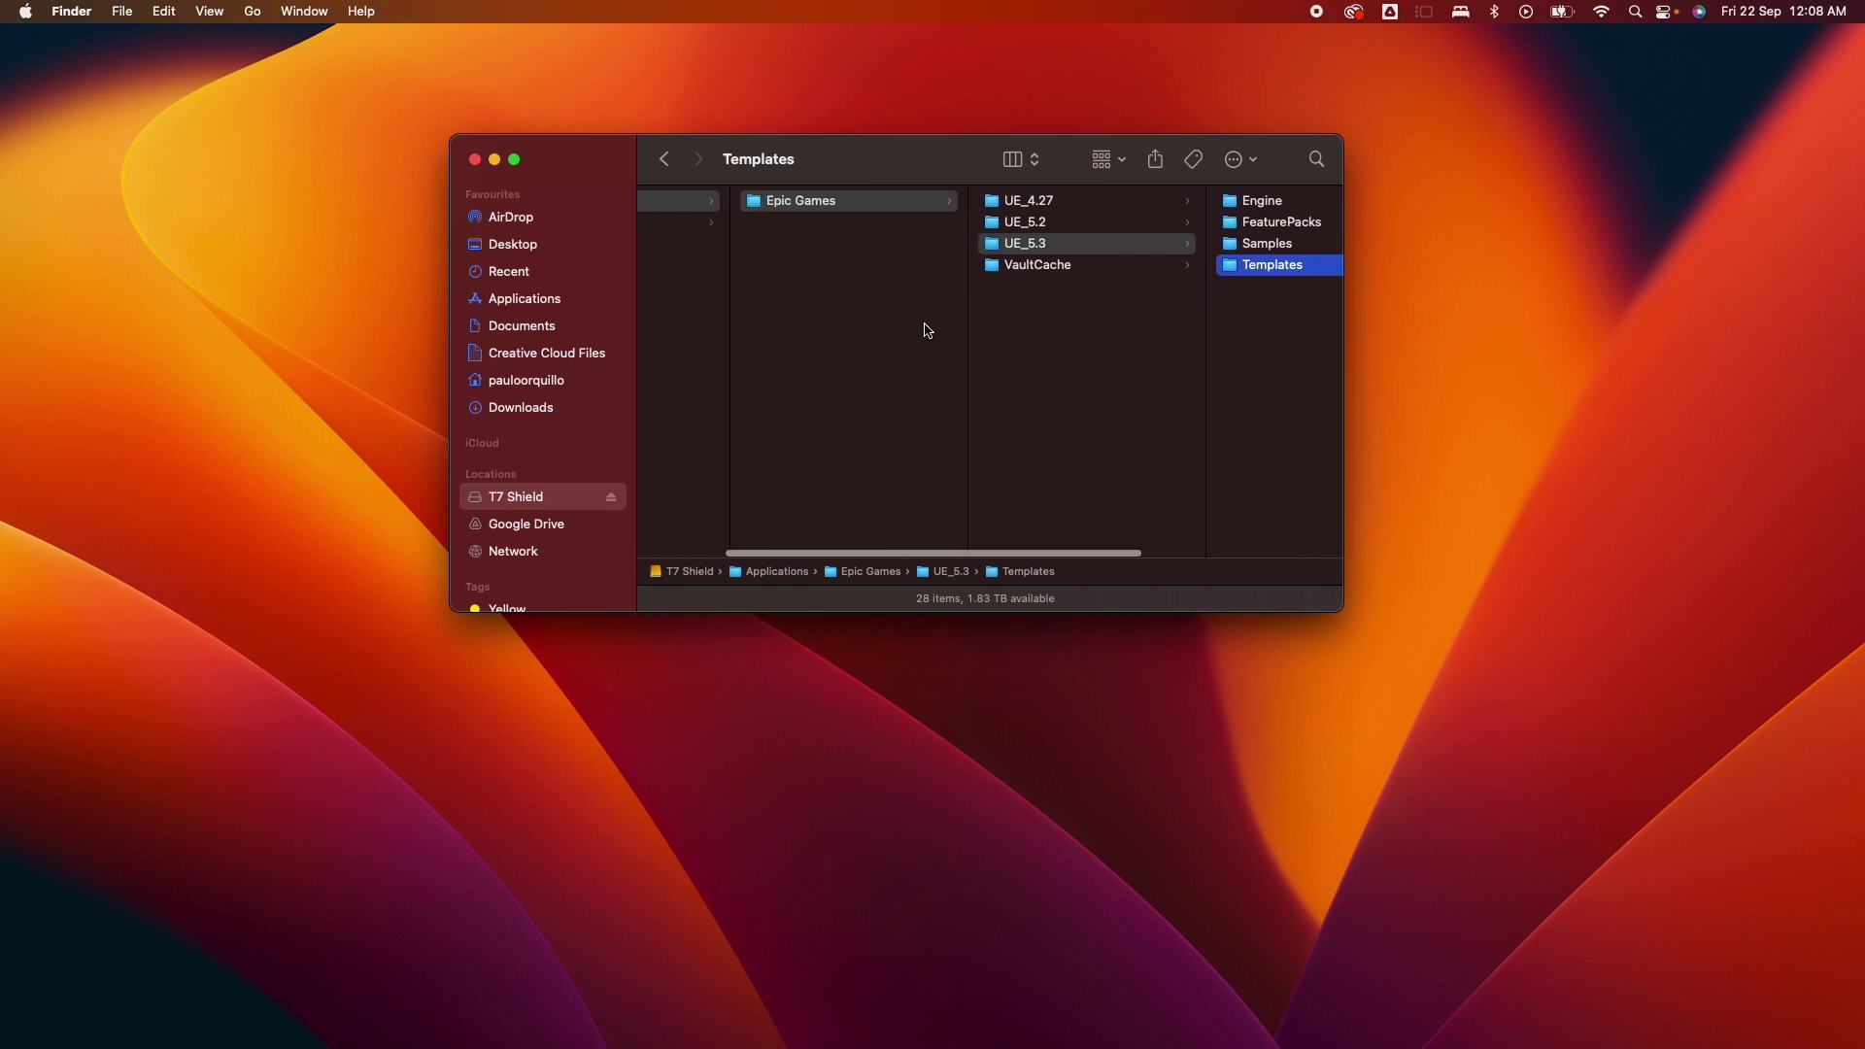
pyautogui.click(738, 225)
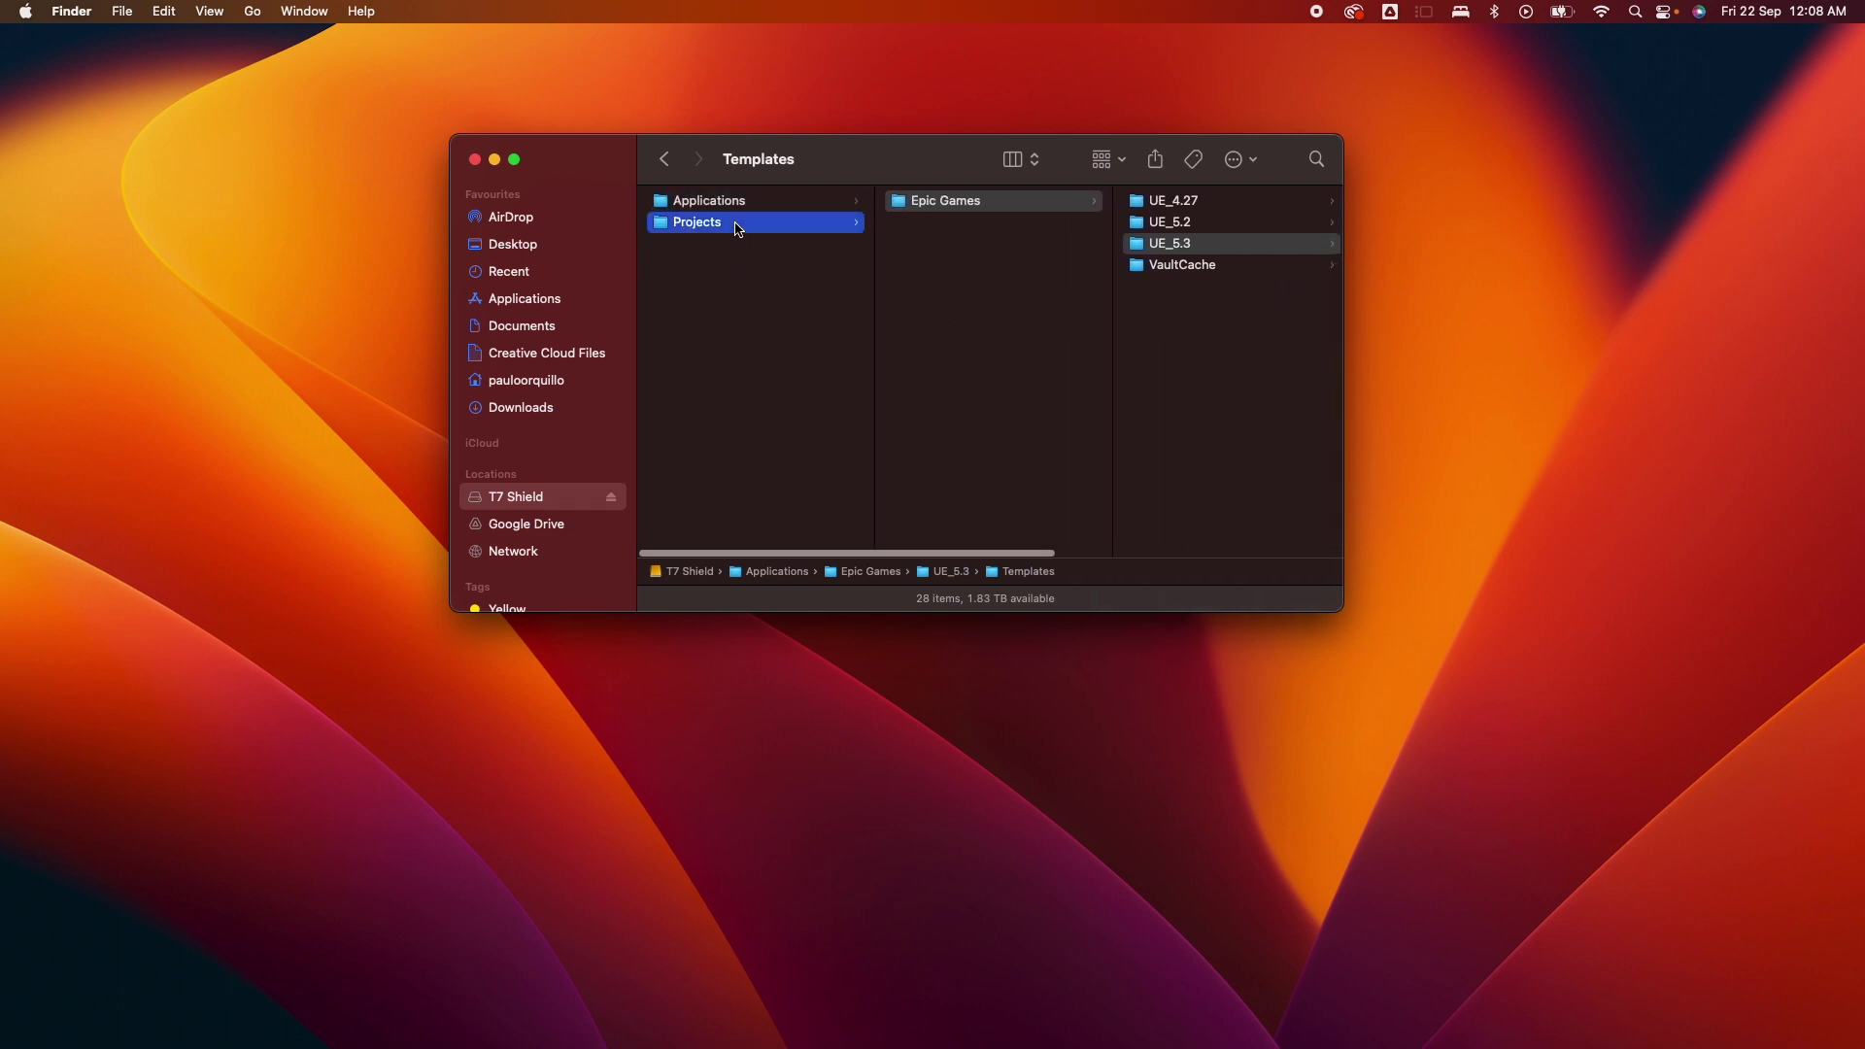
# Step: Look into the YTSideScroll project folder, then navigate to Epic Games > UE_5.3 > Templates
pyautogui.click(988, 249)
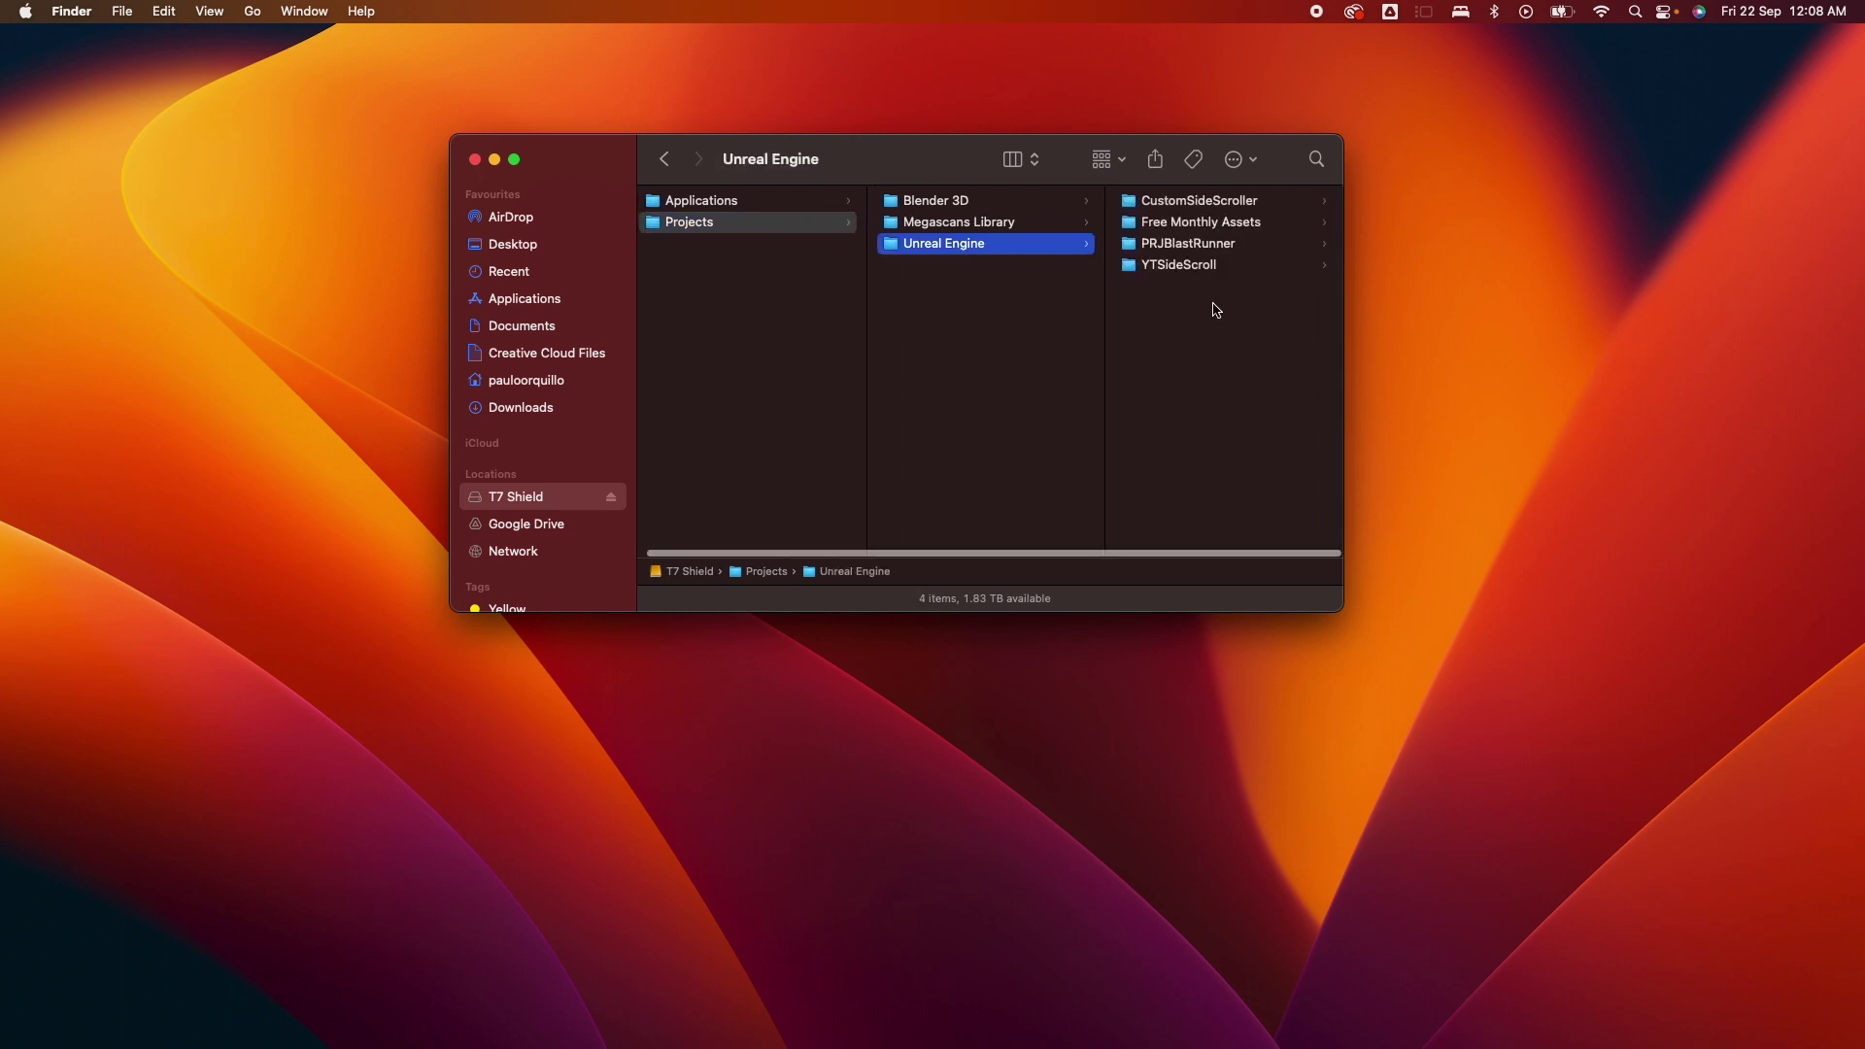
pyautogui.click(1171, 267)
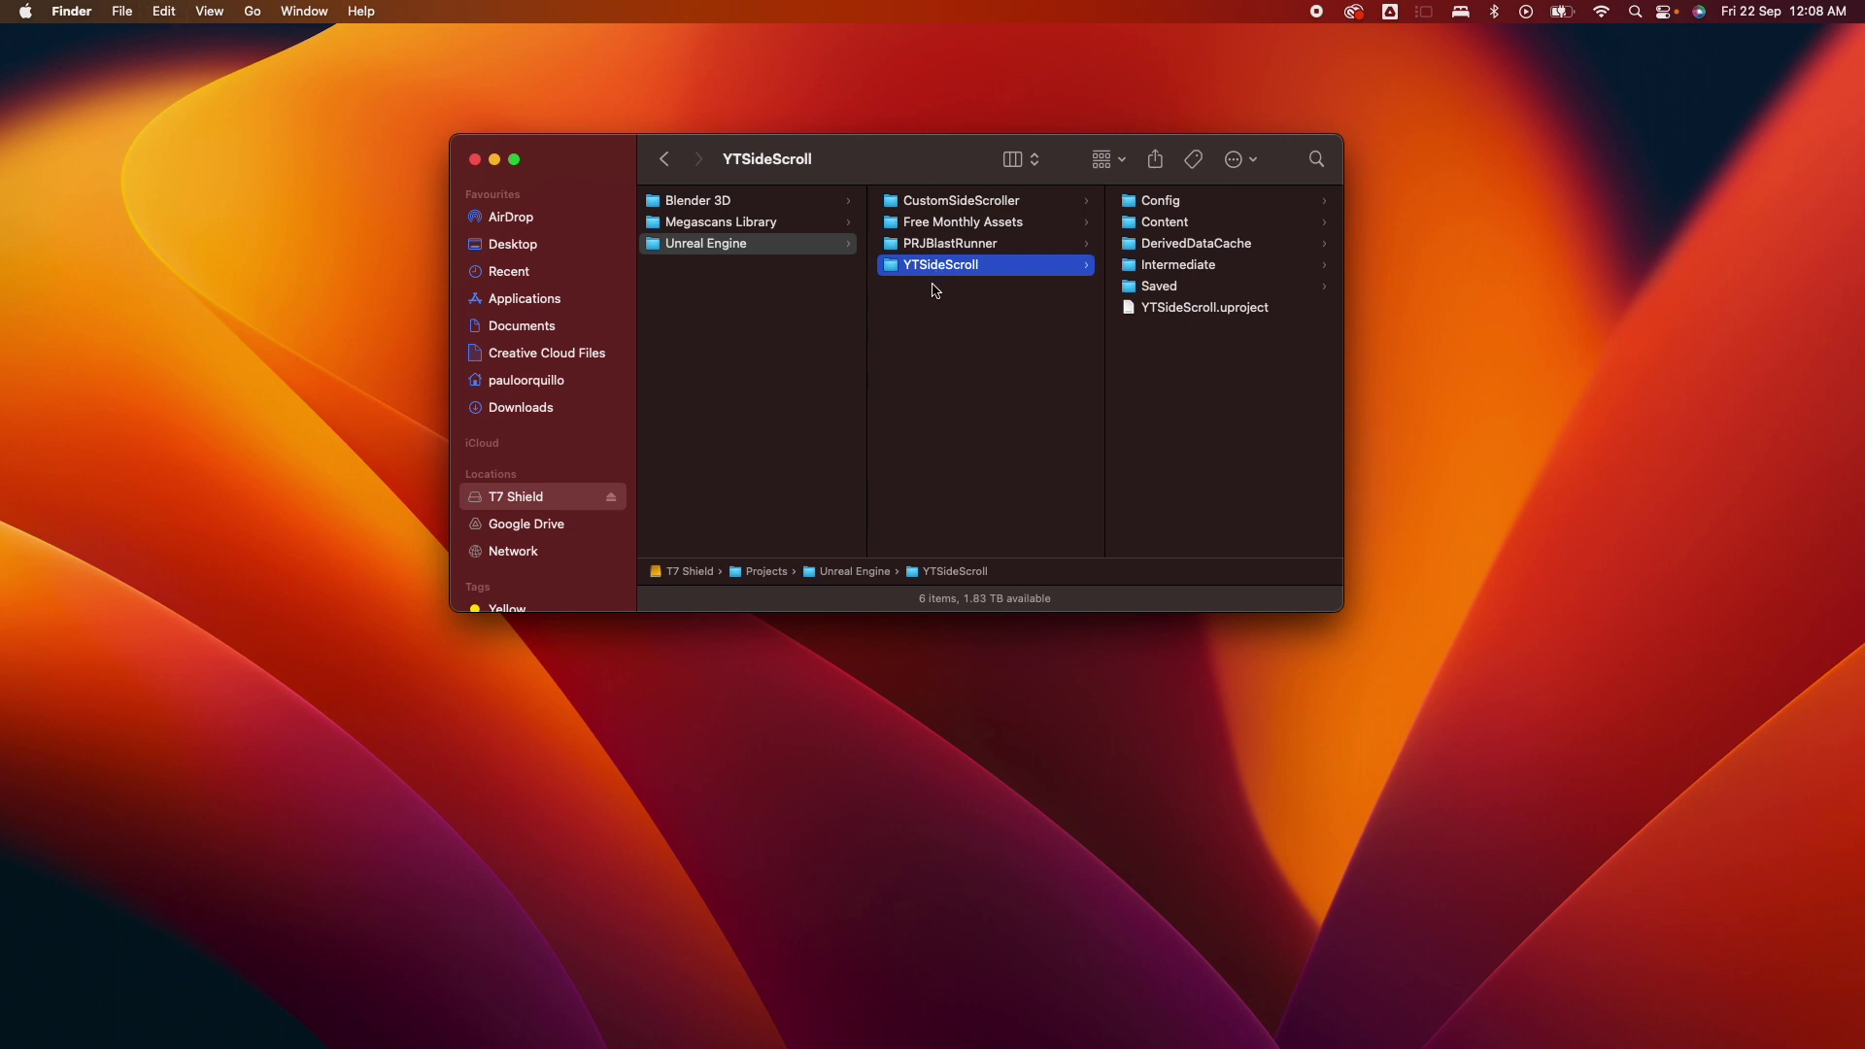
pyautogui.hscroll(-5, 932, 289)
pyautogui.click(812, 200)
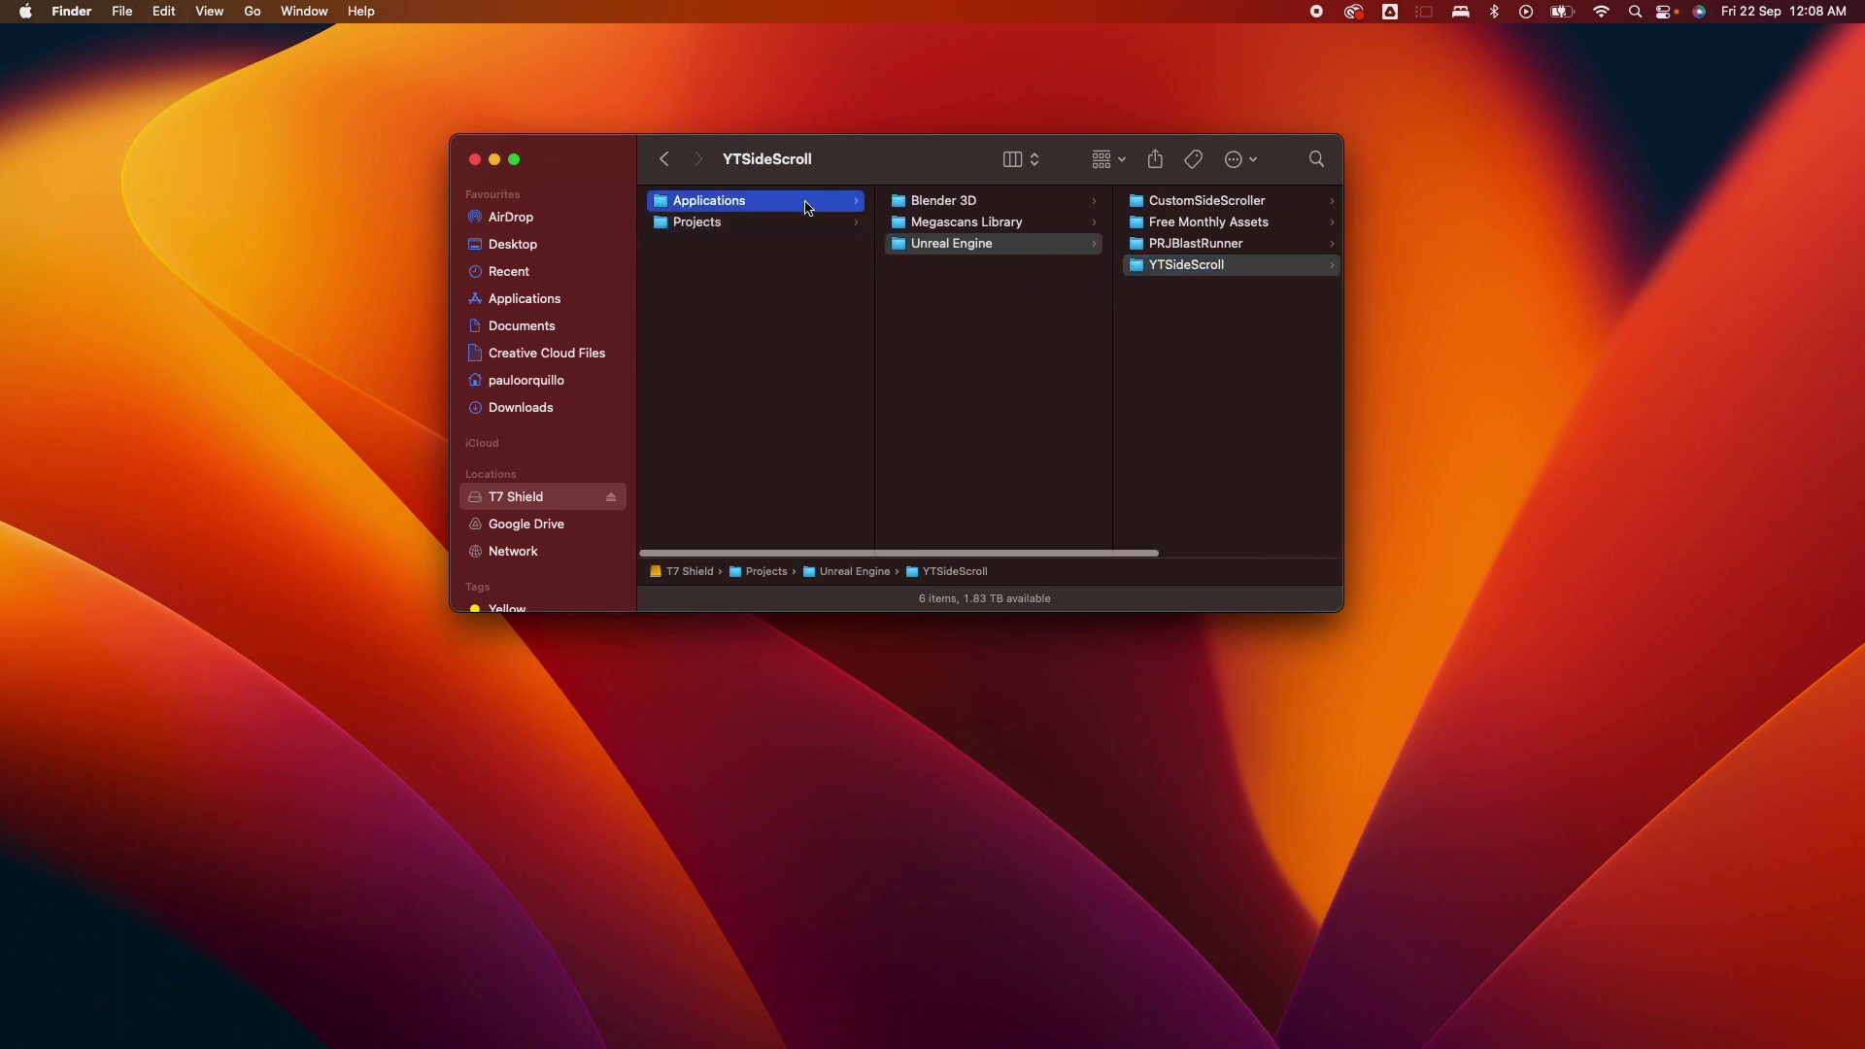
pyautogui.click(993, 206)
pyautogui.click(1180, 266)
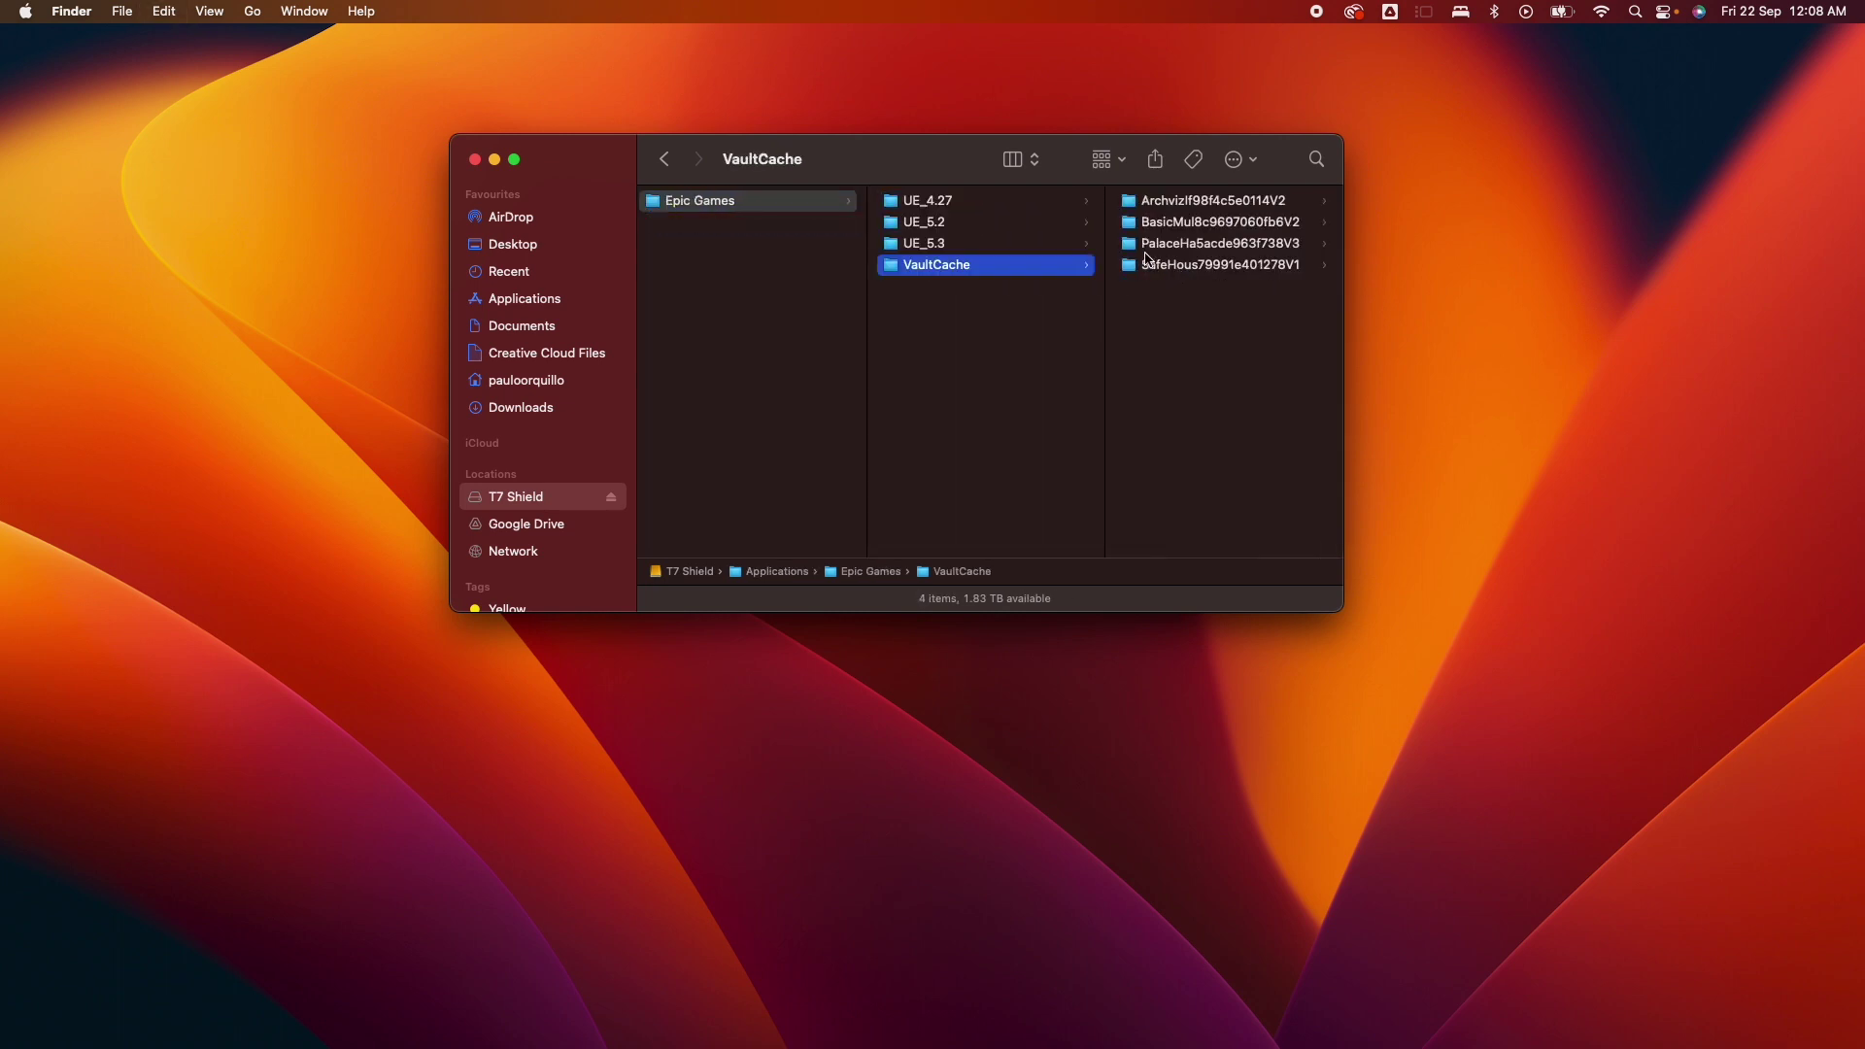
pyautogui.click(988, 252)
pyautogui.click(1244, 270)
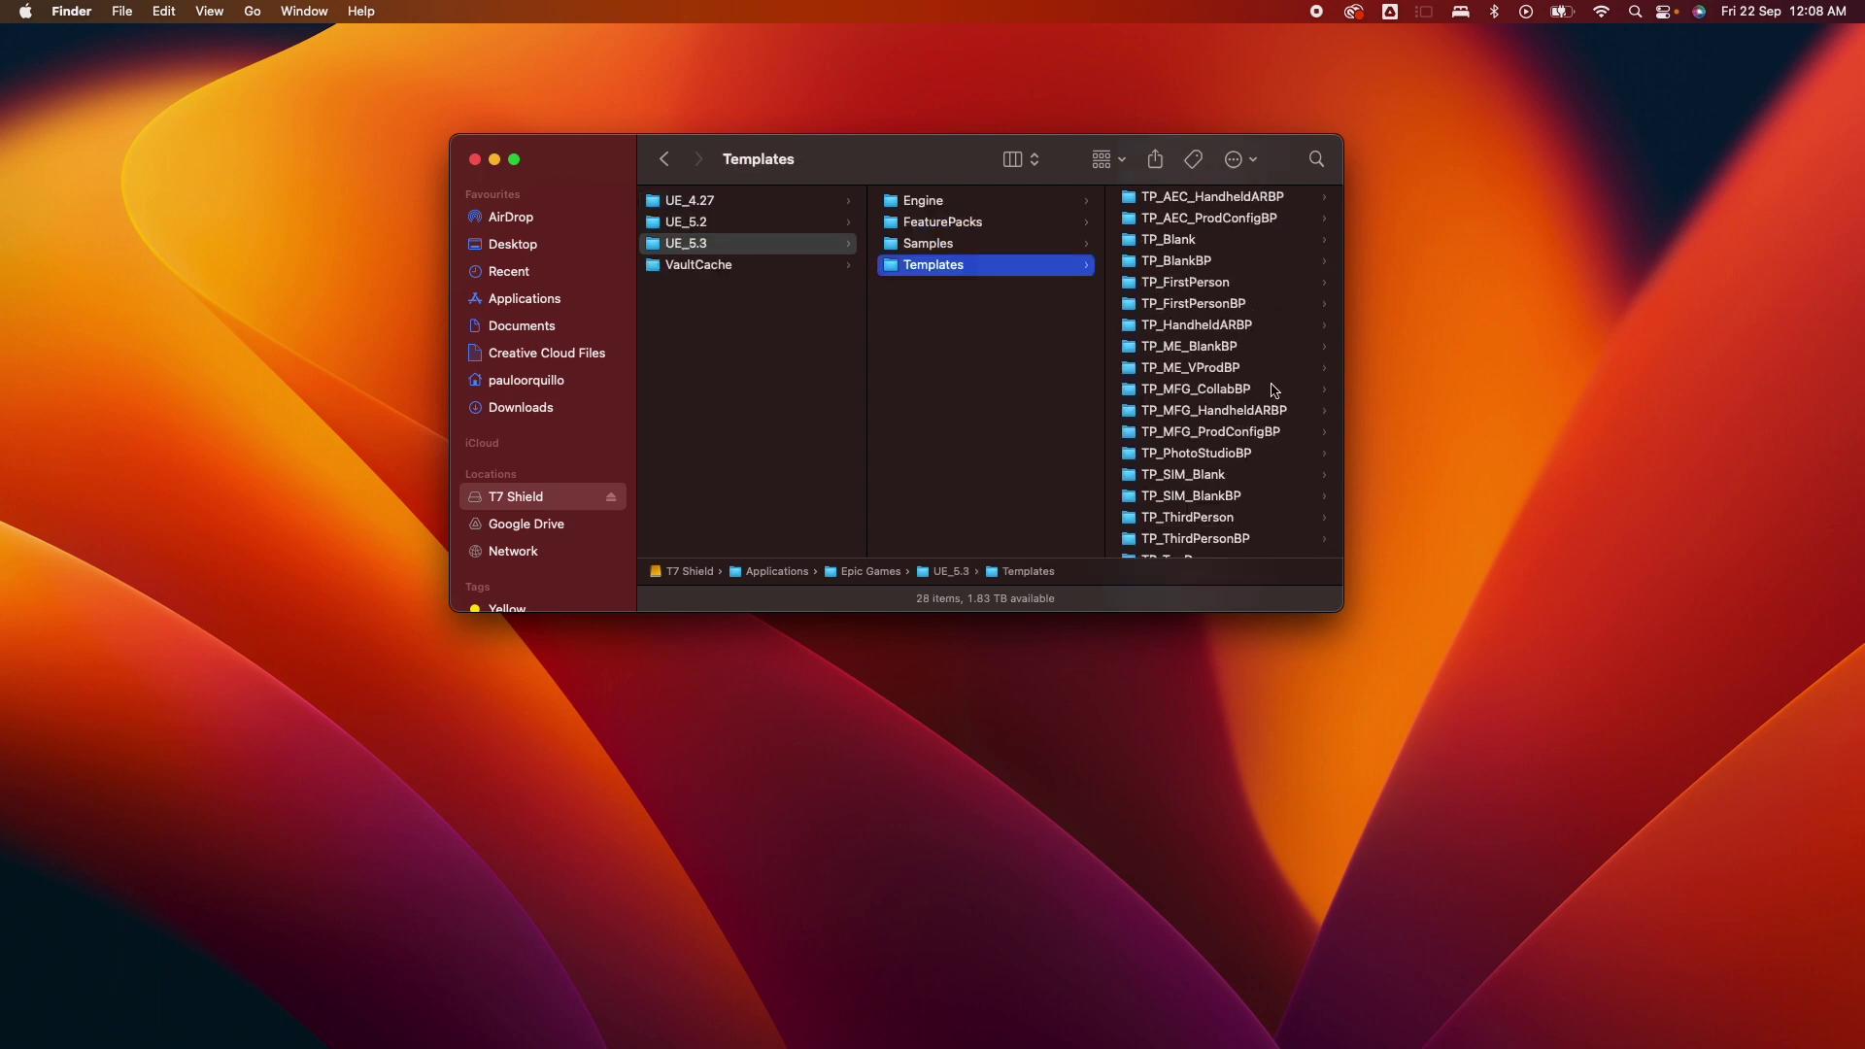
pyautogui.scroll(-5, 1273, 392)
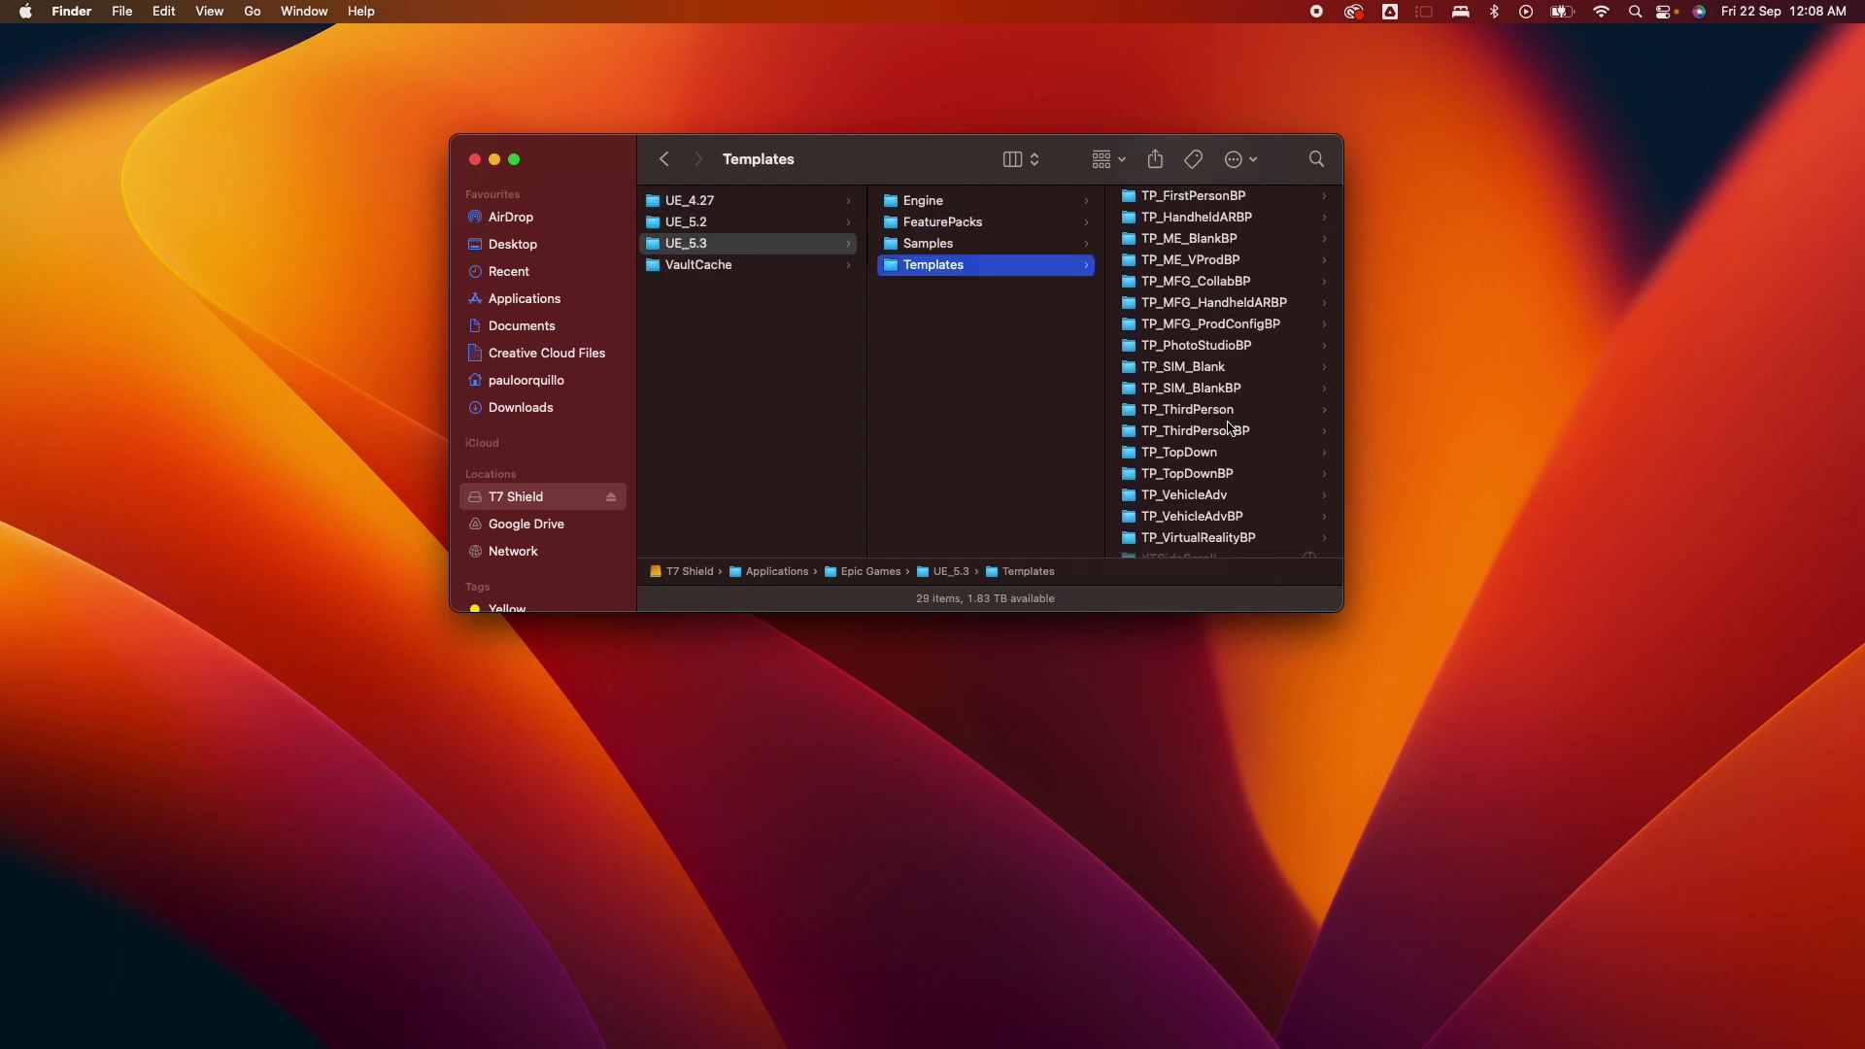
pyautogui.scroll(-2, 1229, 427)
# Step: Rename the YTSideScroll copy in Templates to TP_SideScroll
pyautogui.click(1177, 539)
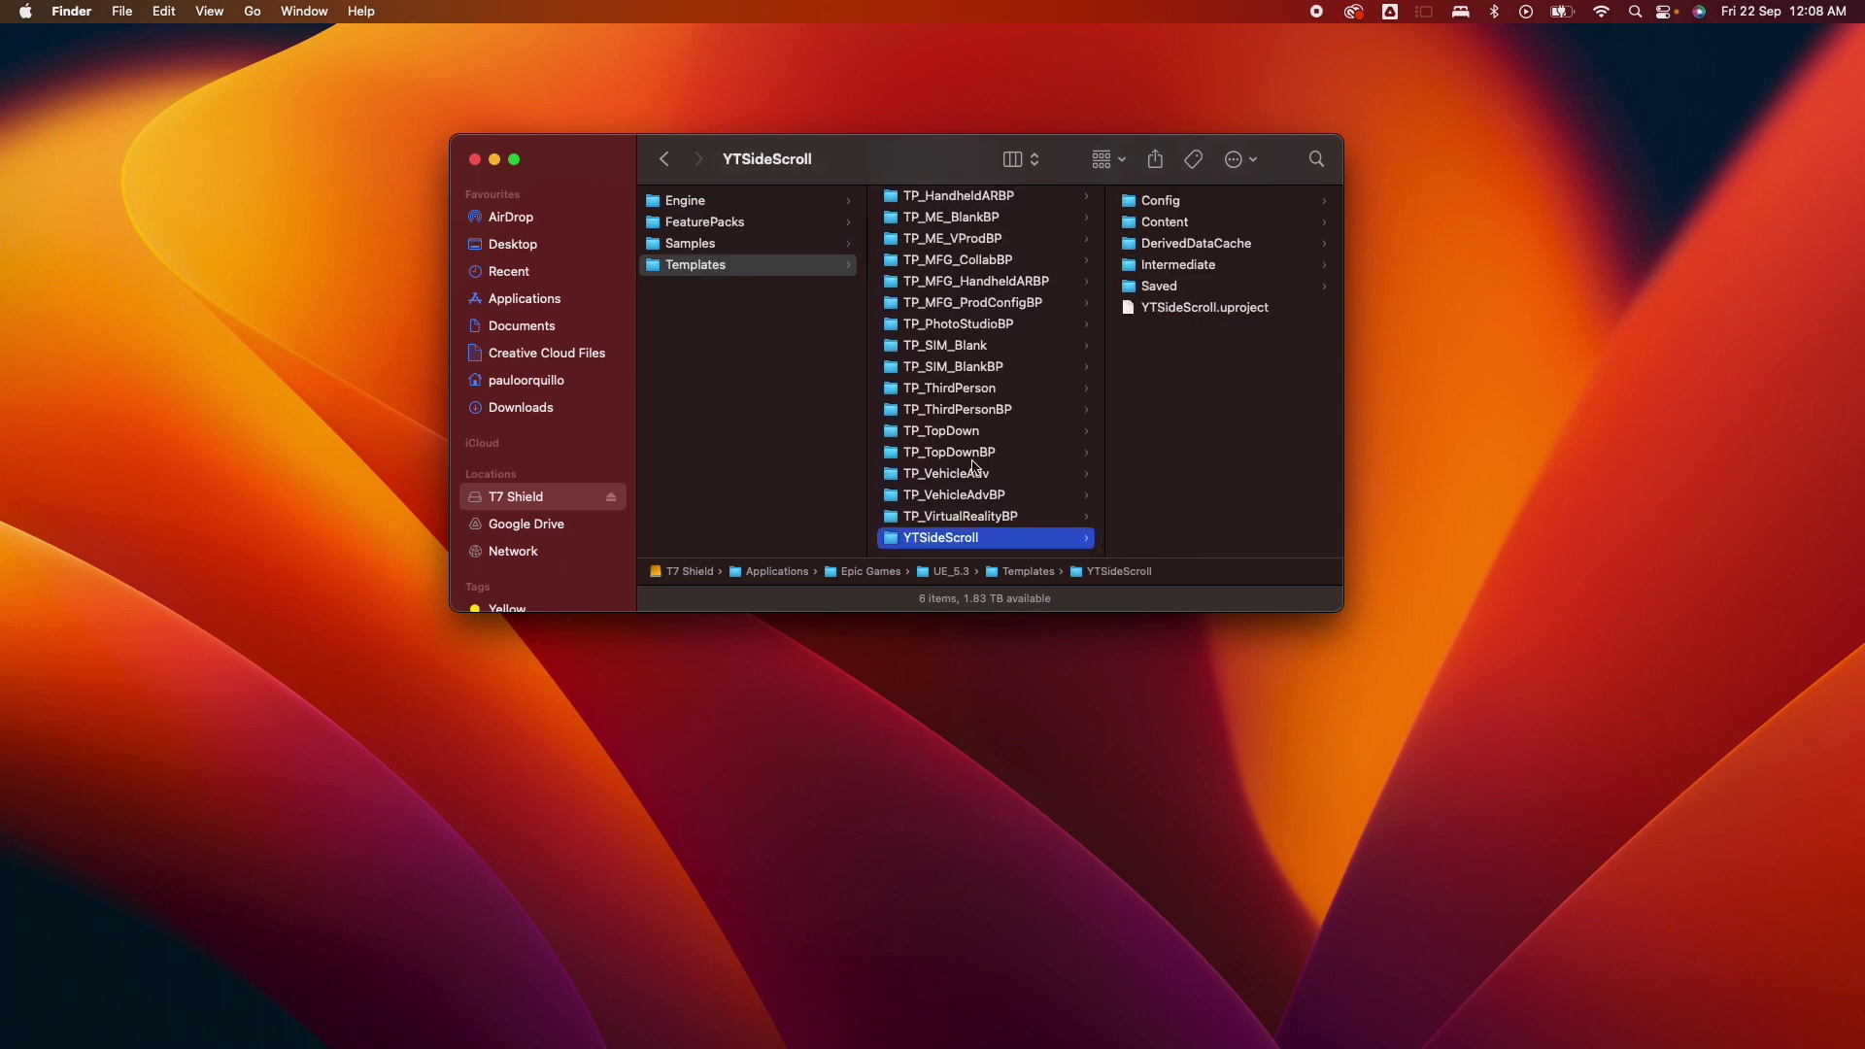
pyautogui.press('Return')
pyautogui.press('BackSpace')
pyautogui.press('Right')
pyautogui.write('P_')
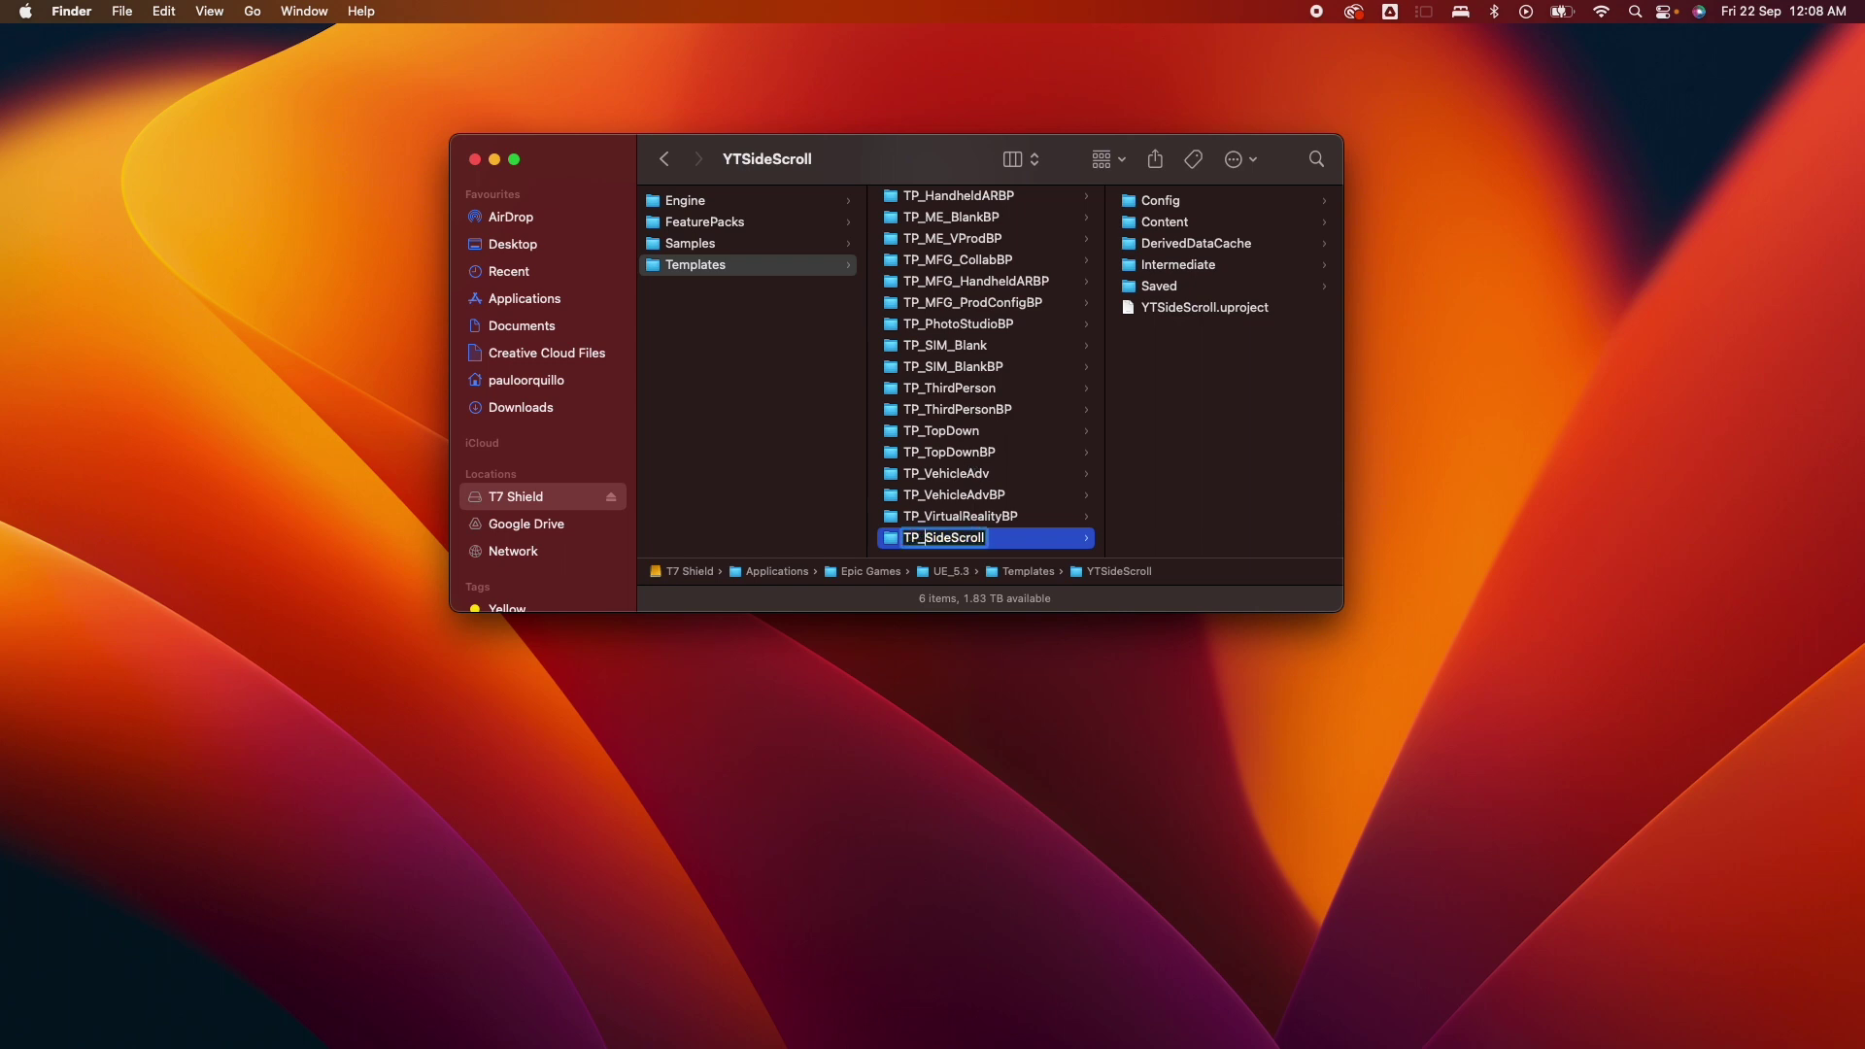
pyautogui.press('Return')
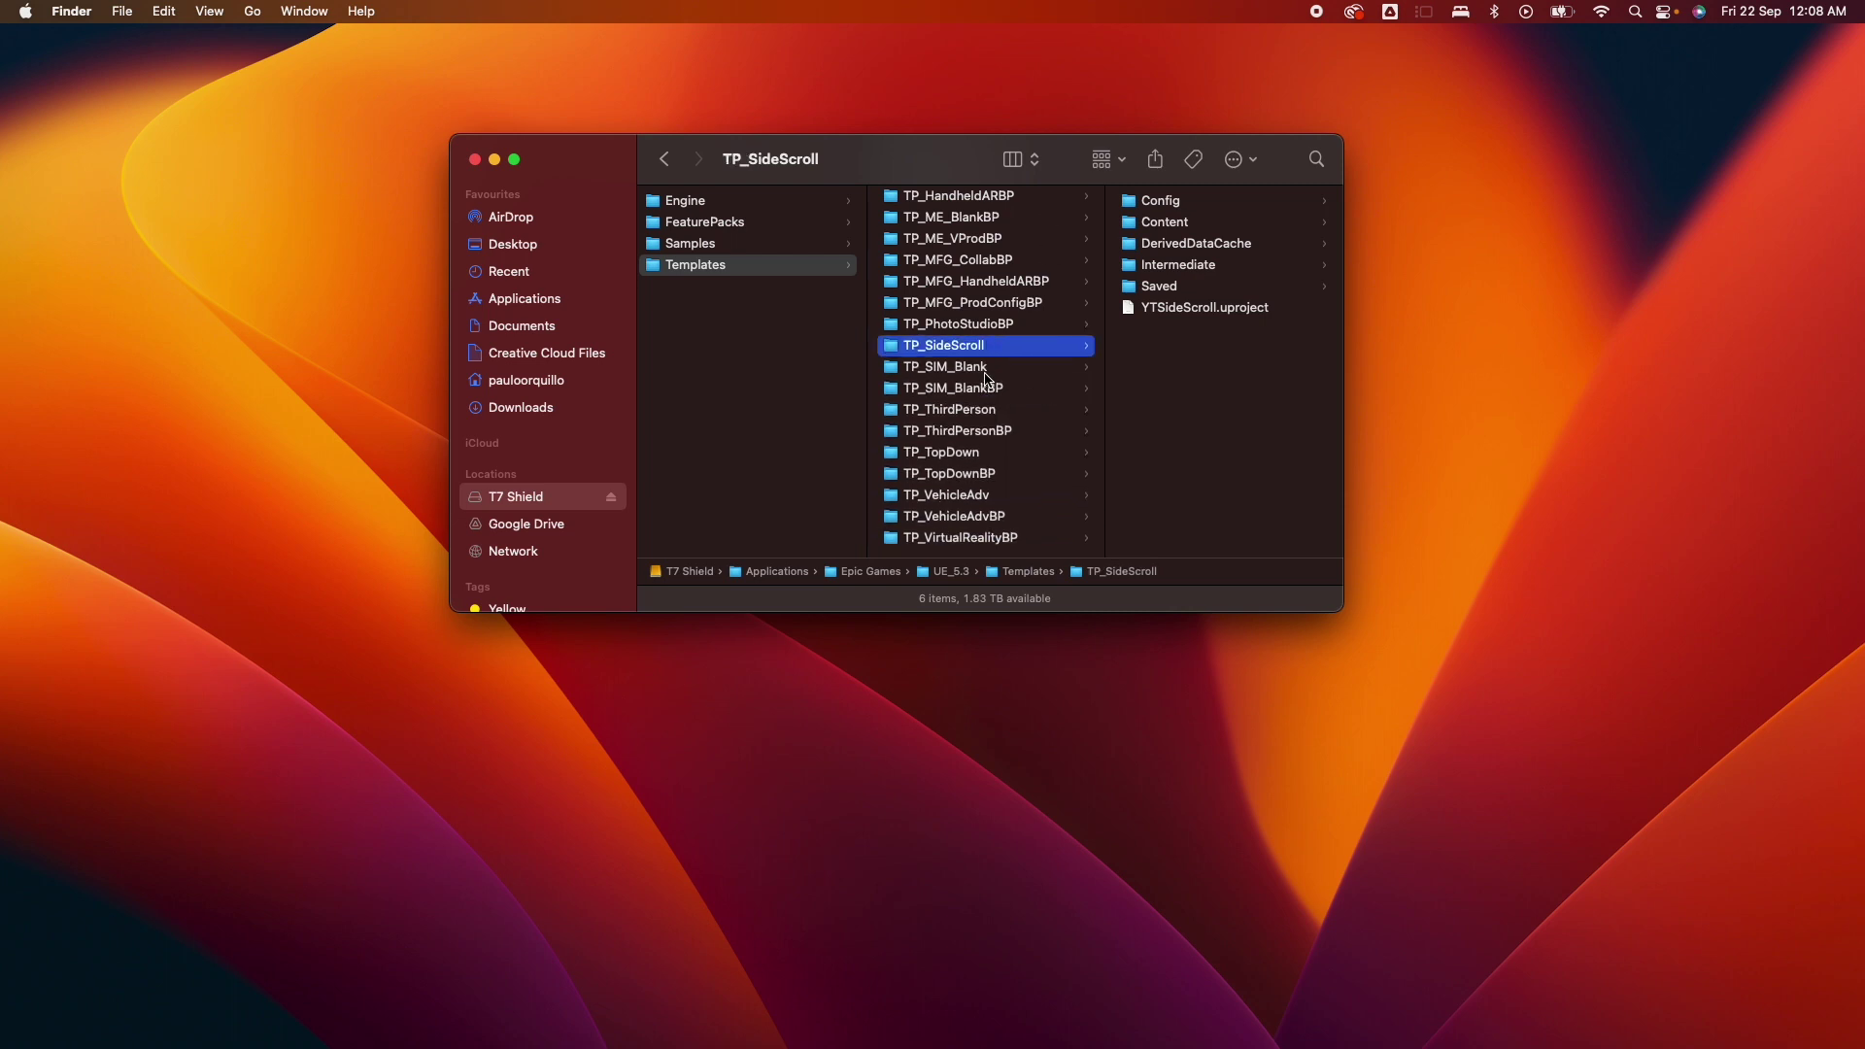
# Step: Select DefaultGame.ini in TP_SideScroll's Config folder and bring up its Open With choices
pyautogui.click(1178, 203)
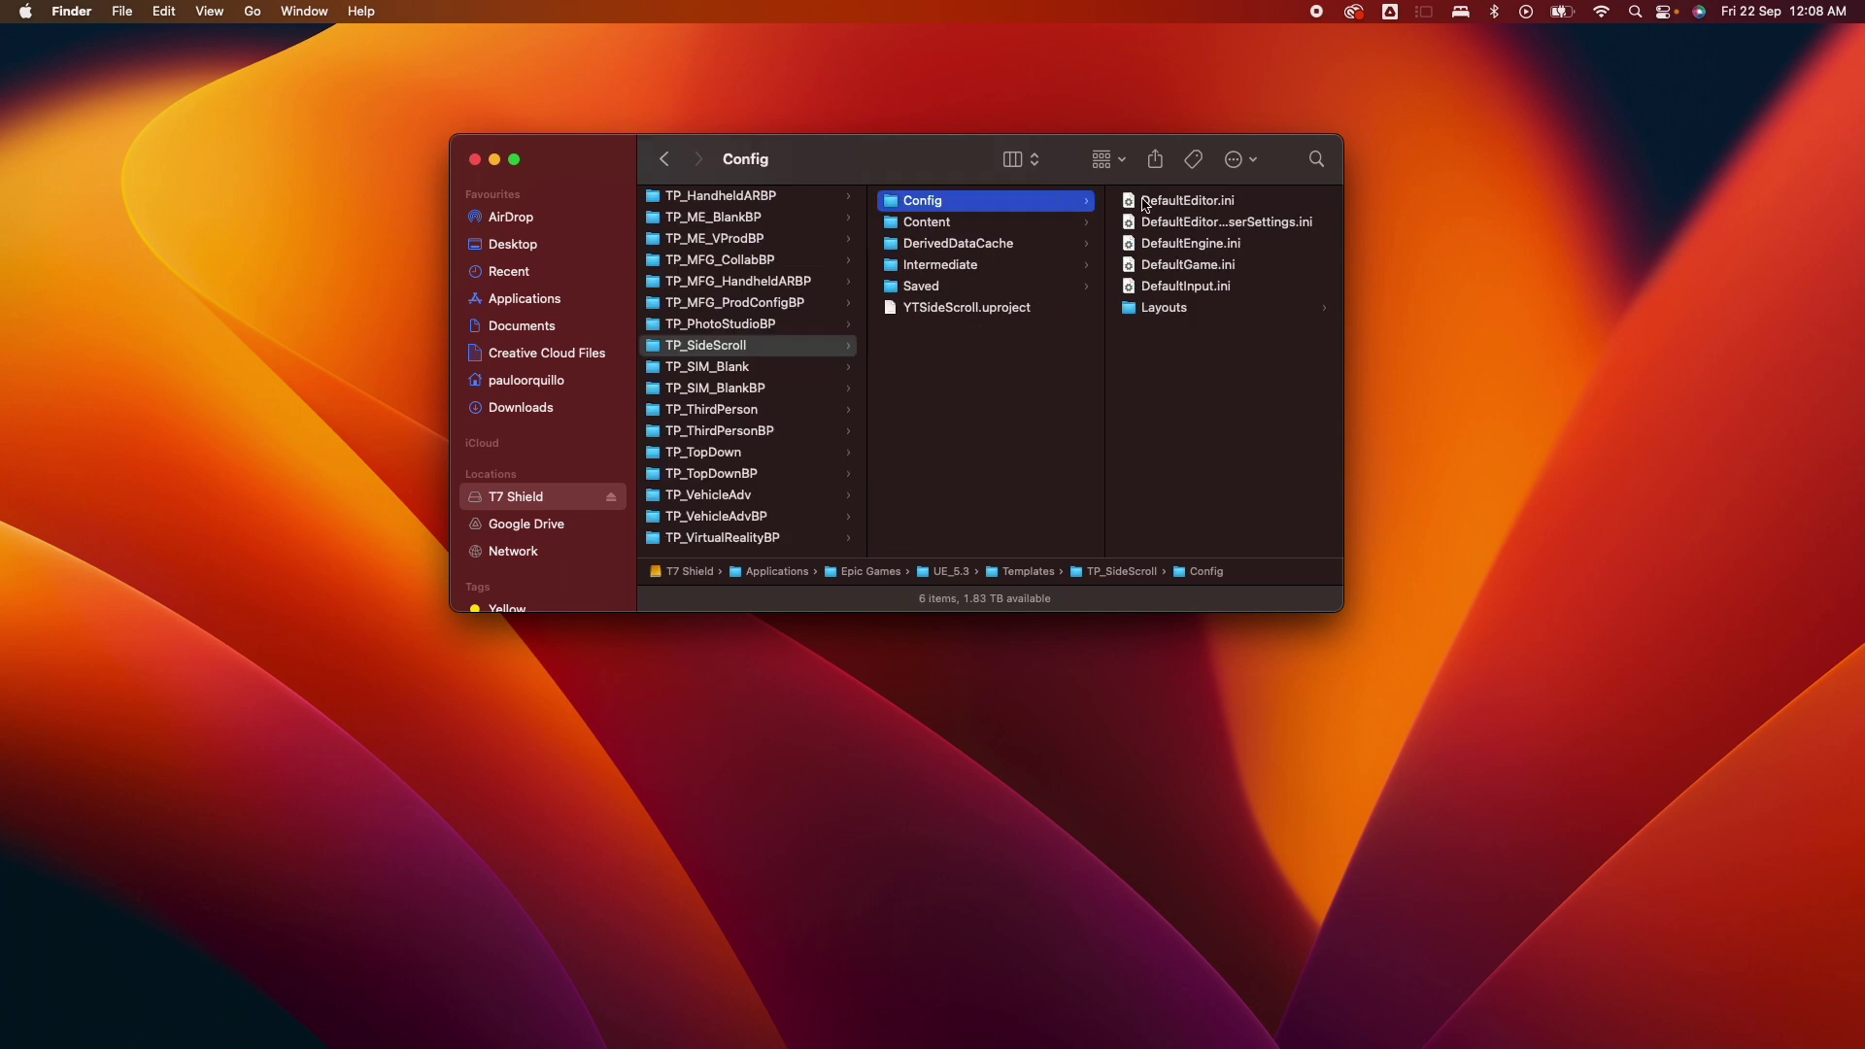
pyautogui.click(1201, 273)
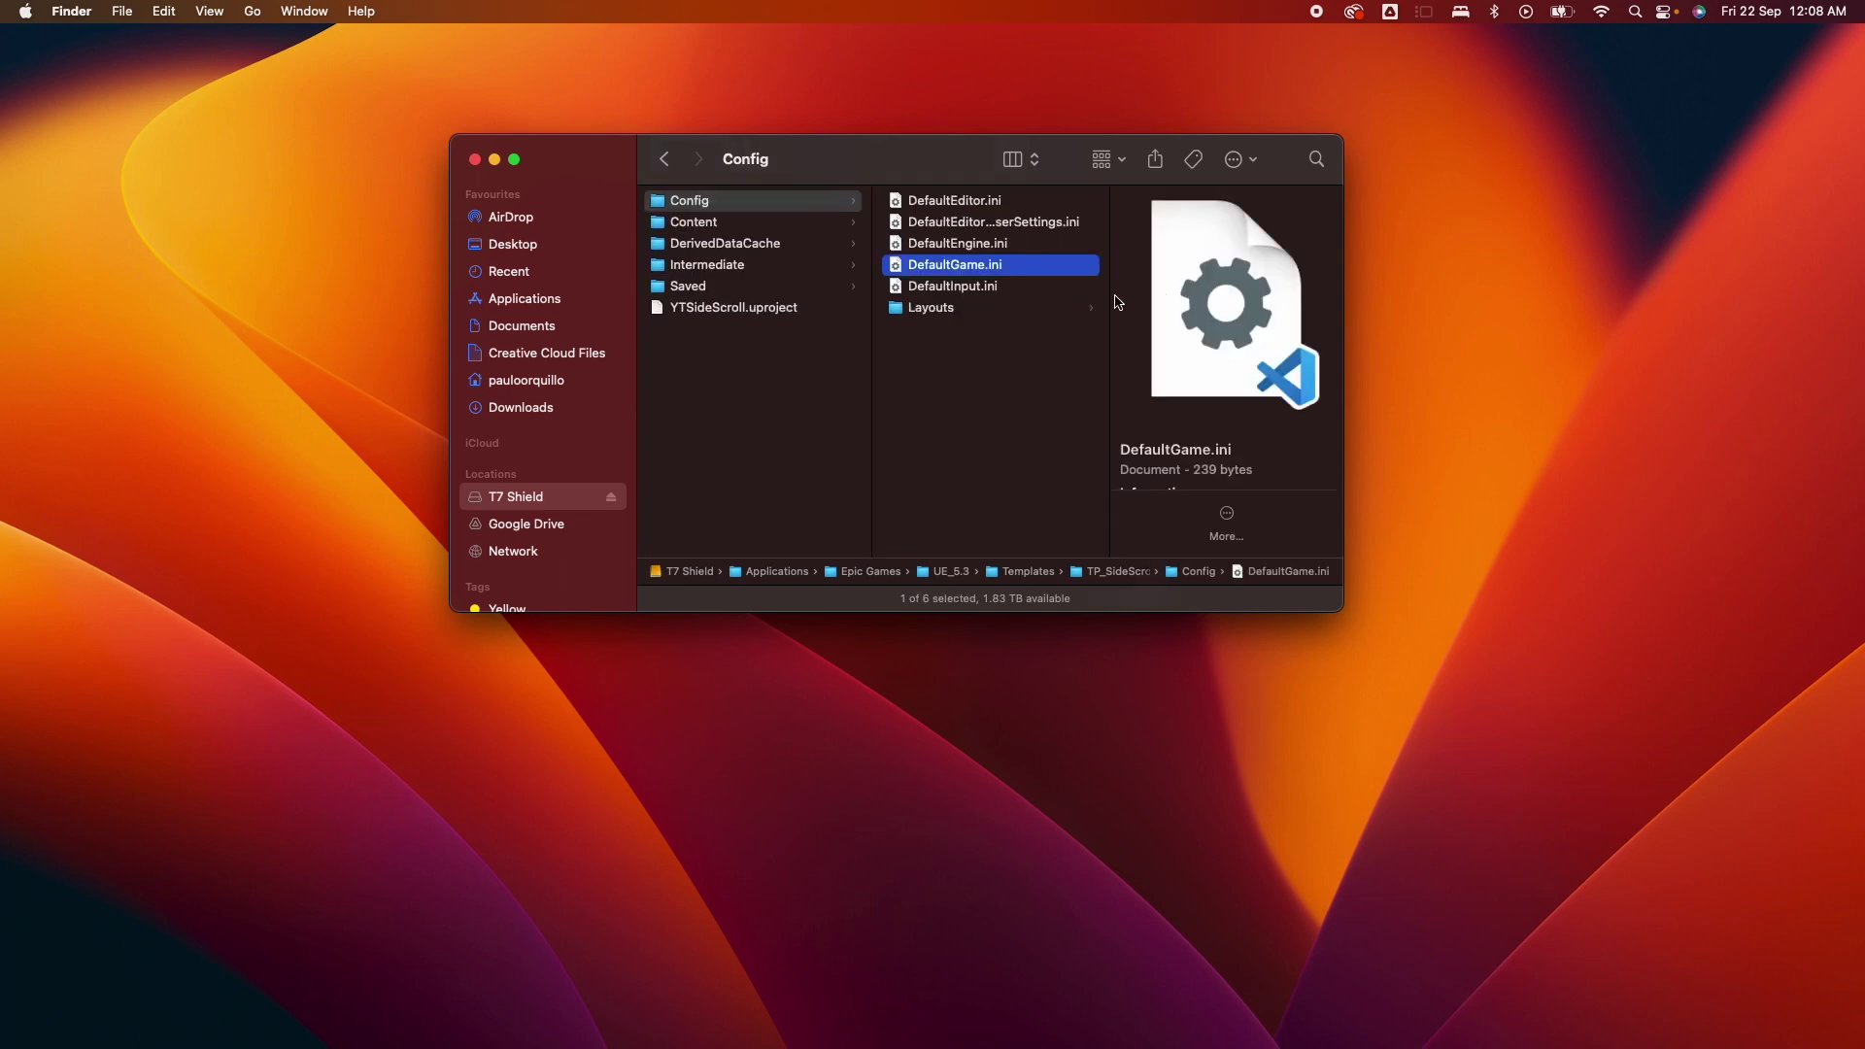
pyautogui.rightClick(968, 273)
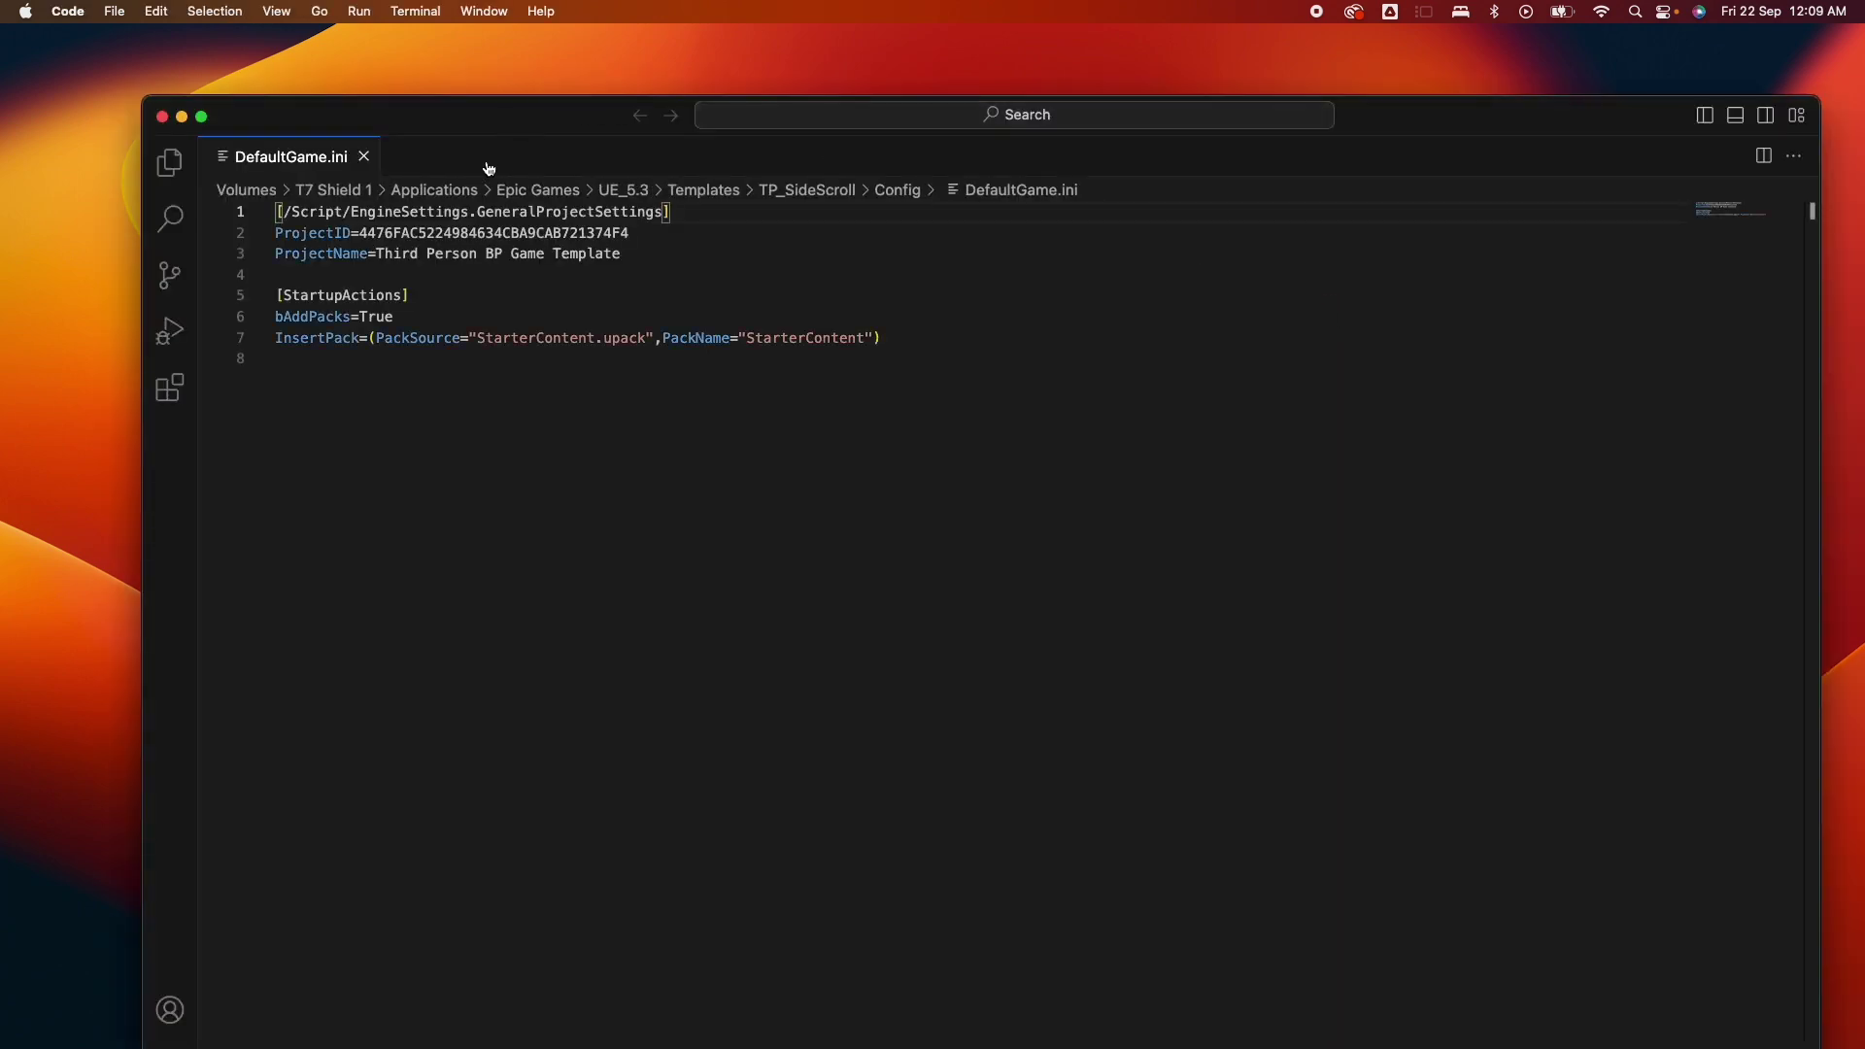
# Step: Replace 'BP Game Template' with 'Side Scroller' in ProjectName, save, and close Visual Studio Code
pyautogui.moveTo(378, 252); pyautogui.dragTo(690, 261)
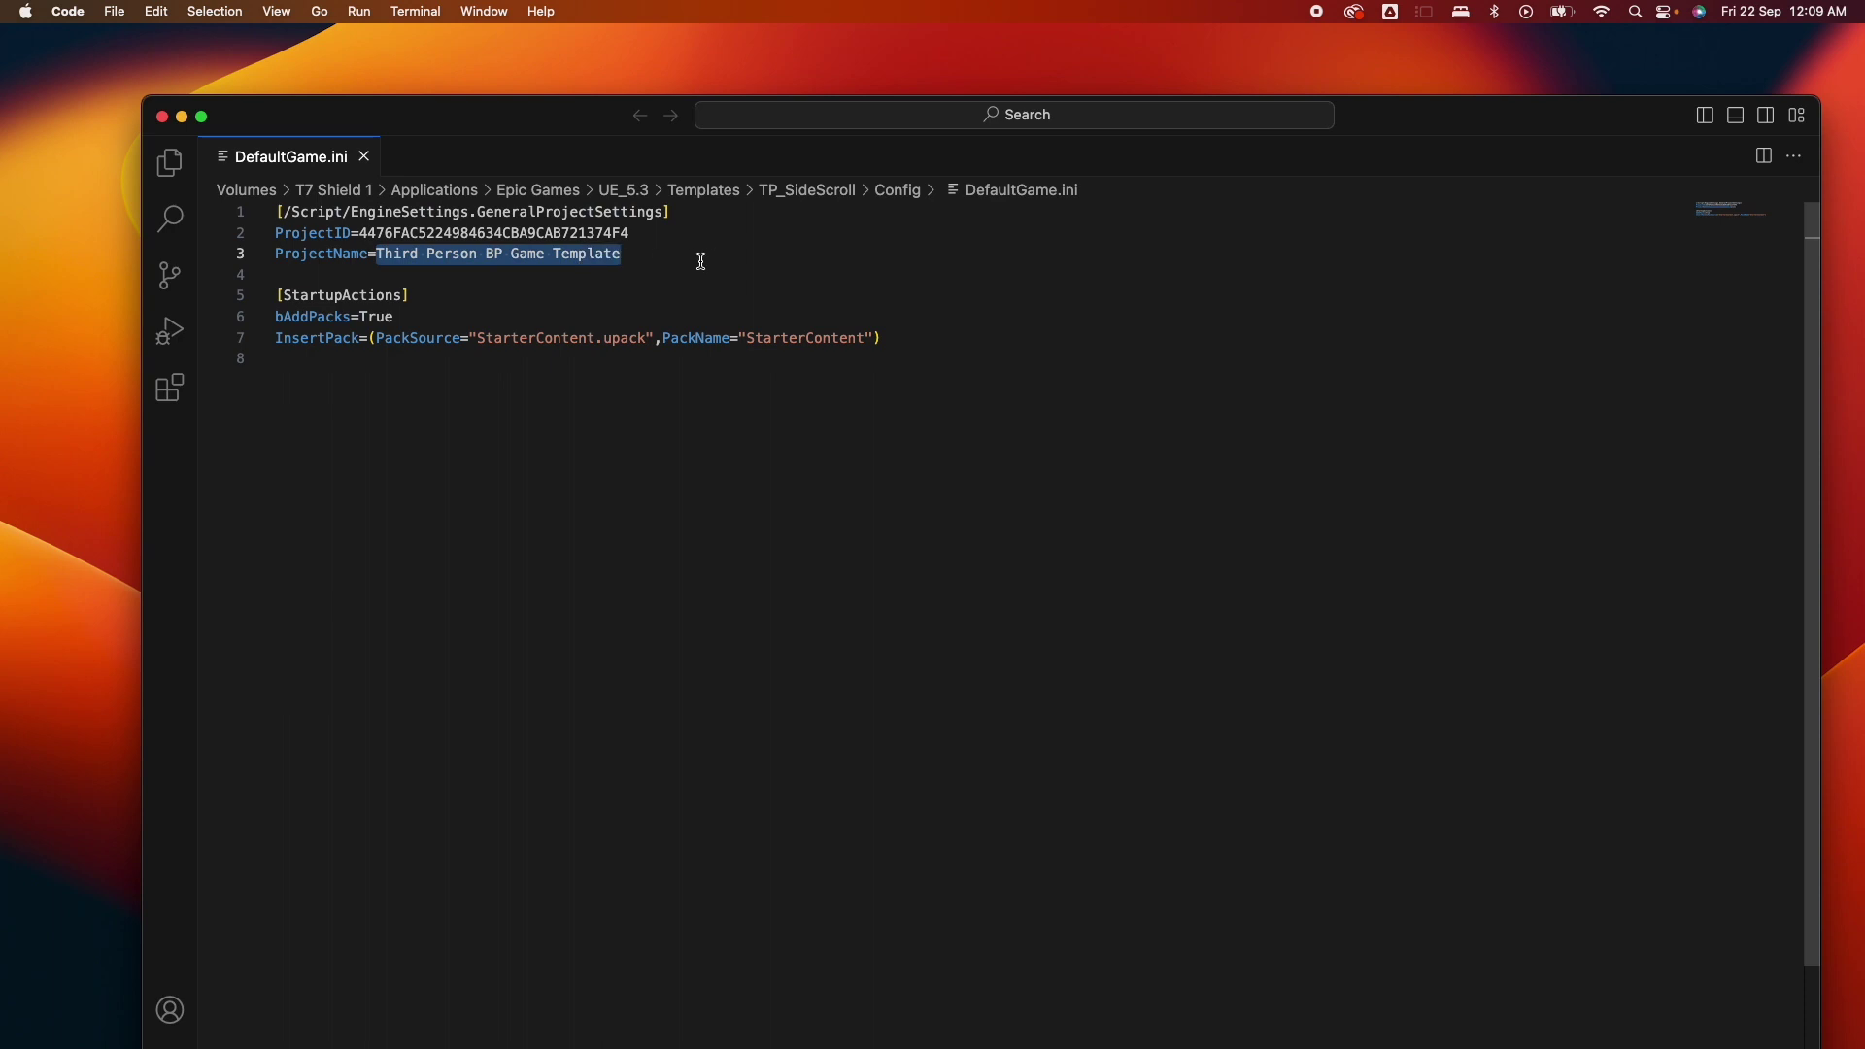
pyautogui.click(699, 258)
pyautogui.moveTo(486, 254); pyautogui.dragTo(798, 253)
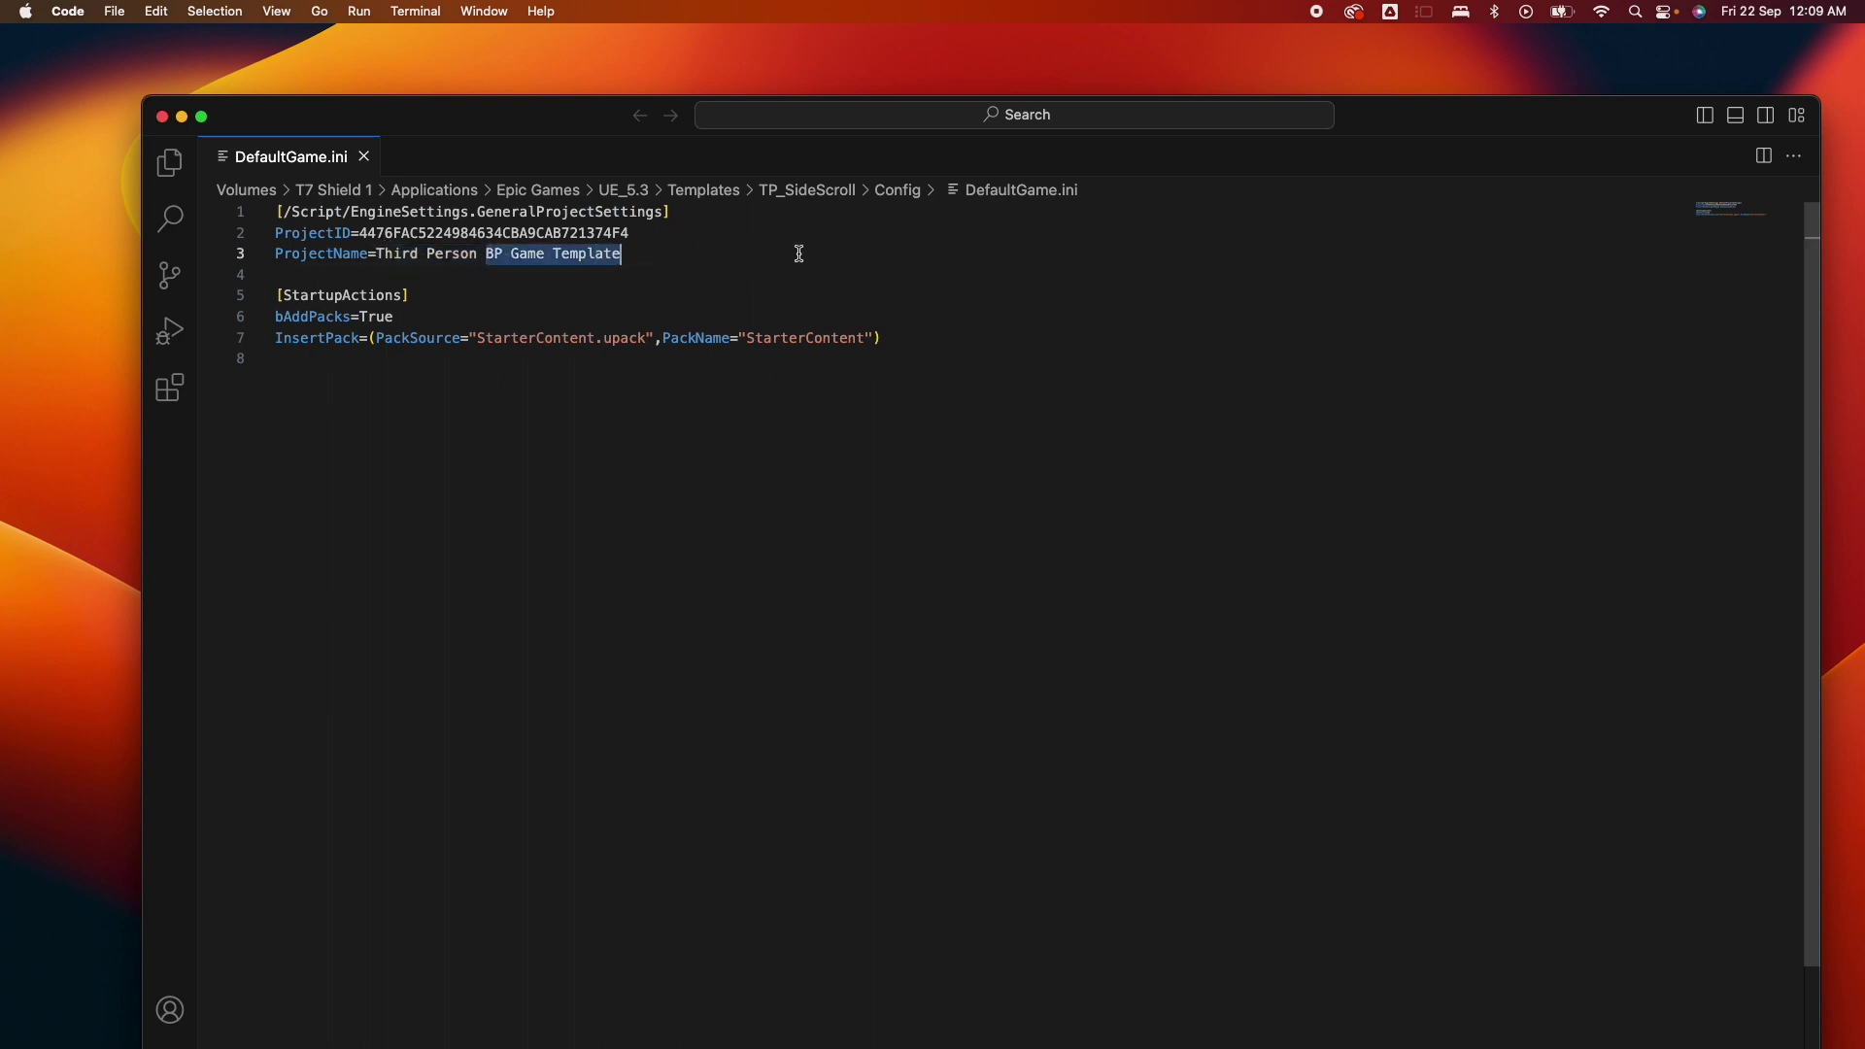
pyautogui.write('Side Sc')
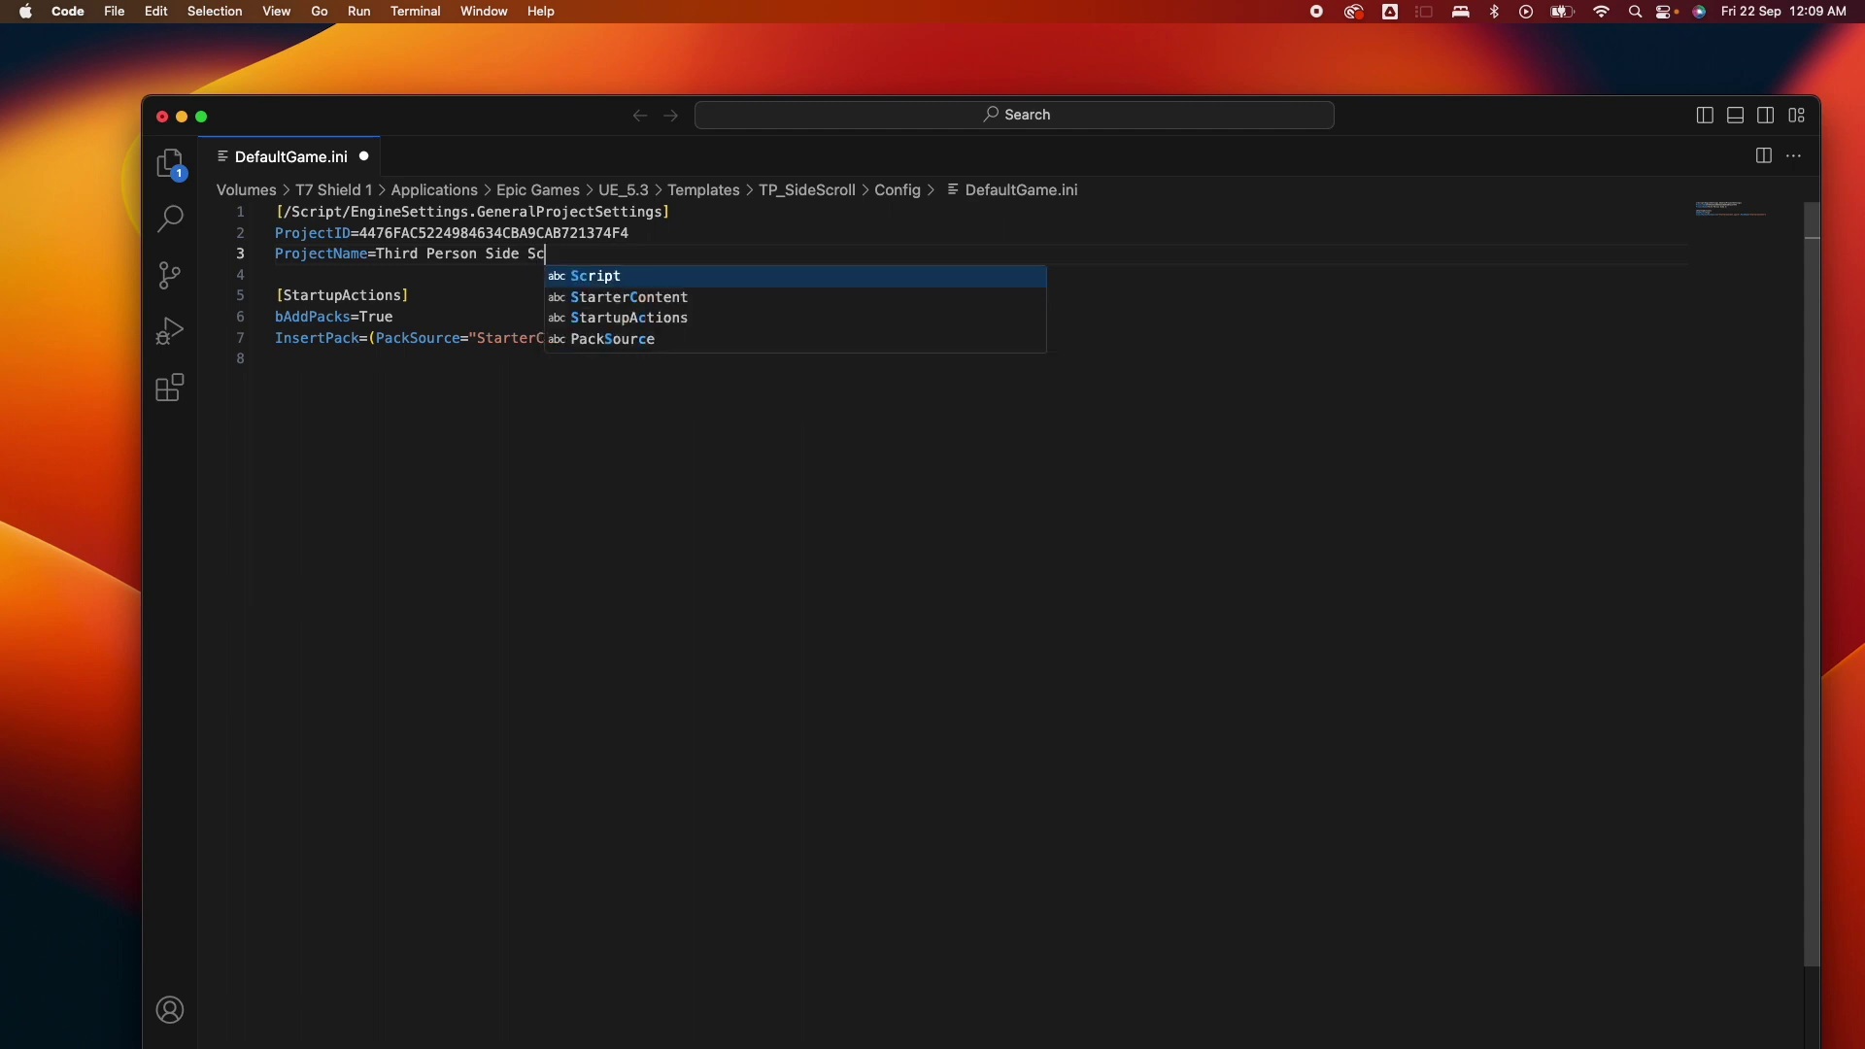
pyautogui.write('roller')
pyautogui.press('super+s')
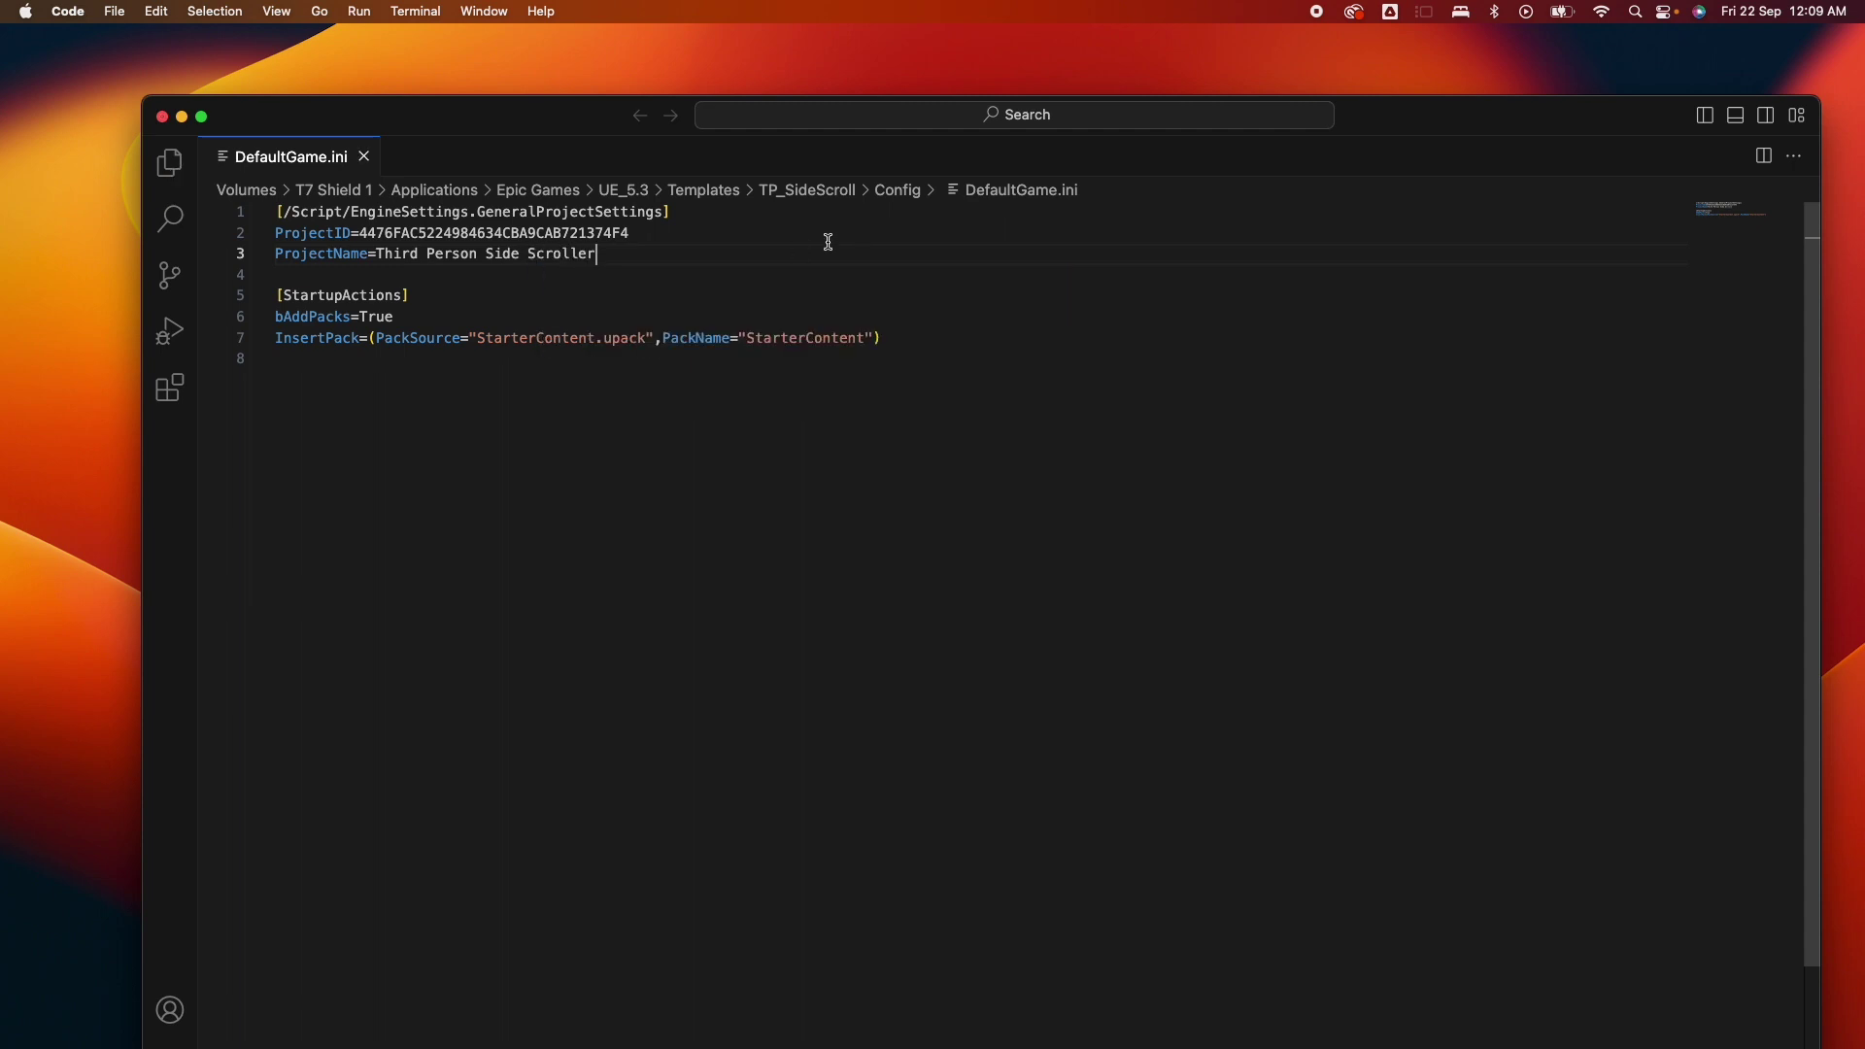
pyautogui.click(807, 287)
pyautogui.click(163, 118)
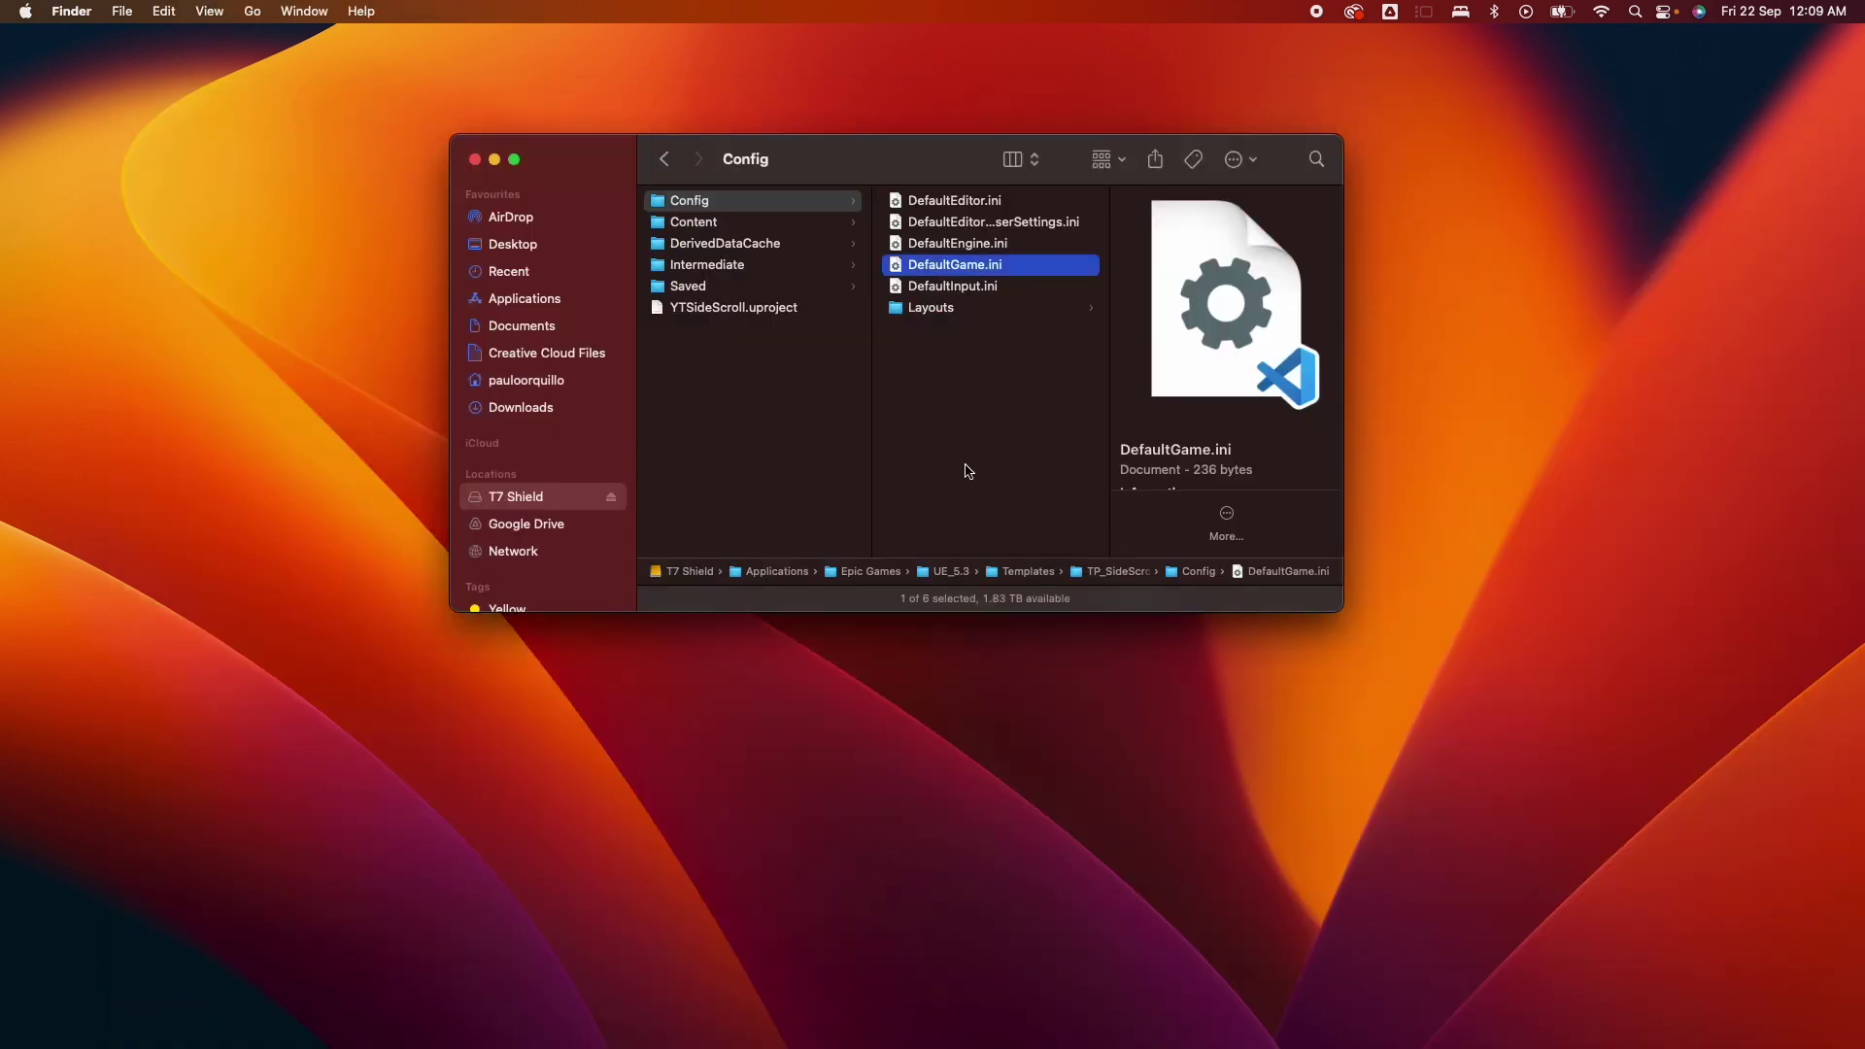
# Step: Select TemplateDefs.ini in TP_TopDown's Config folder
pyautogui.hscroll(-6, 890, 441)
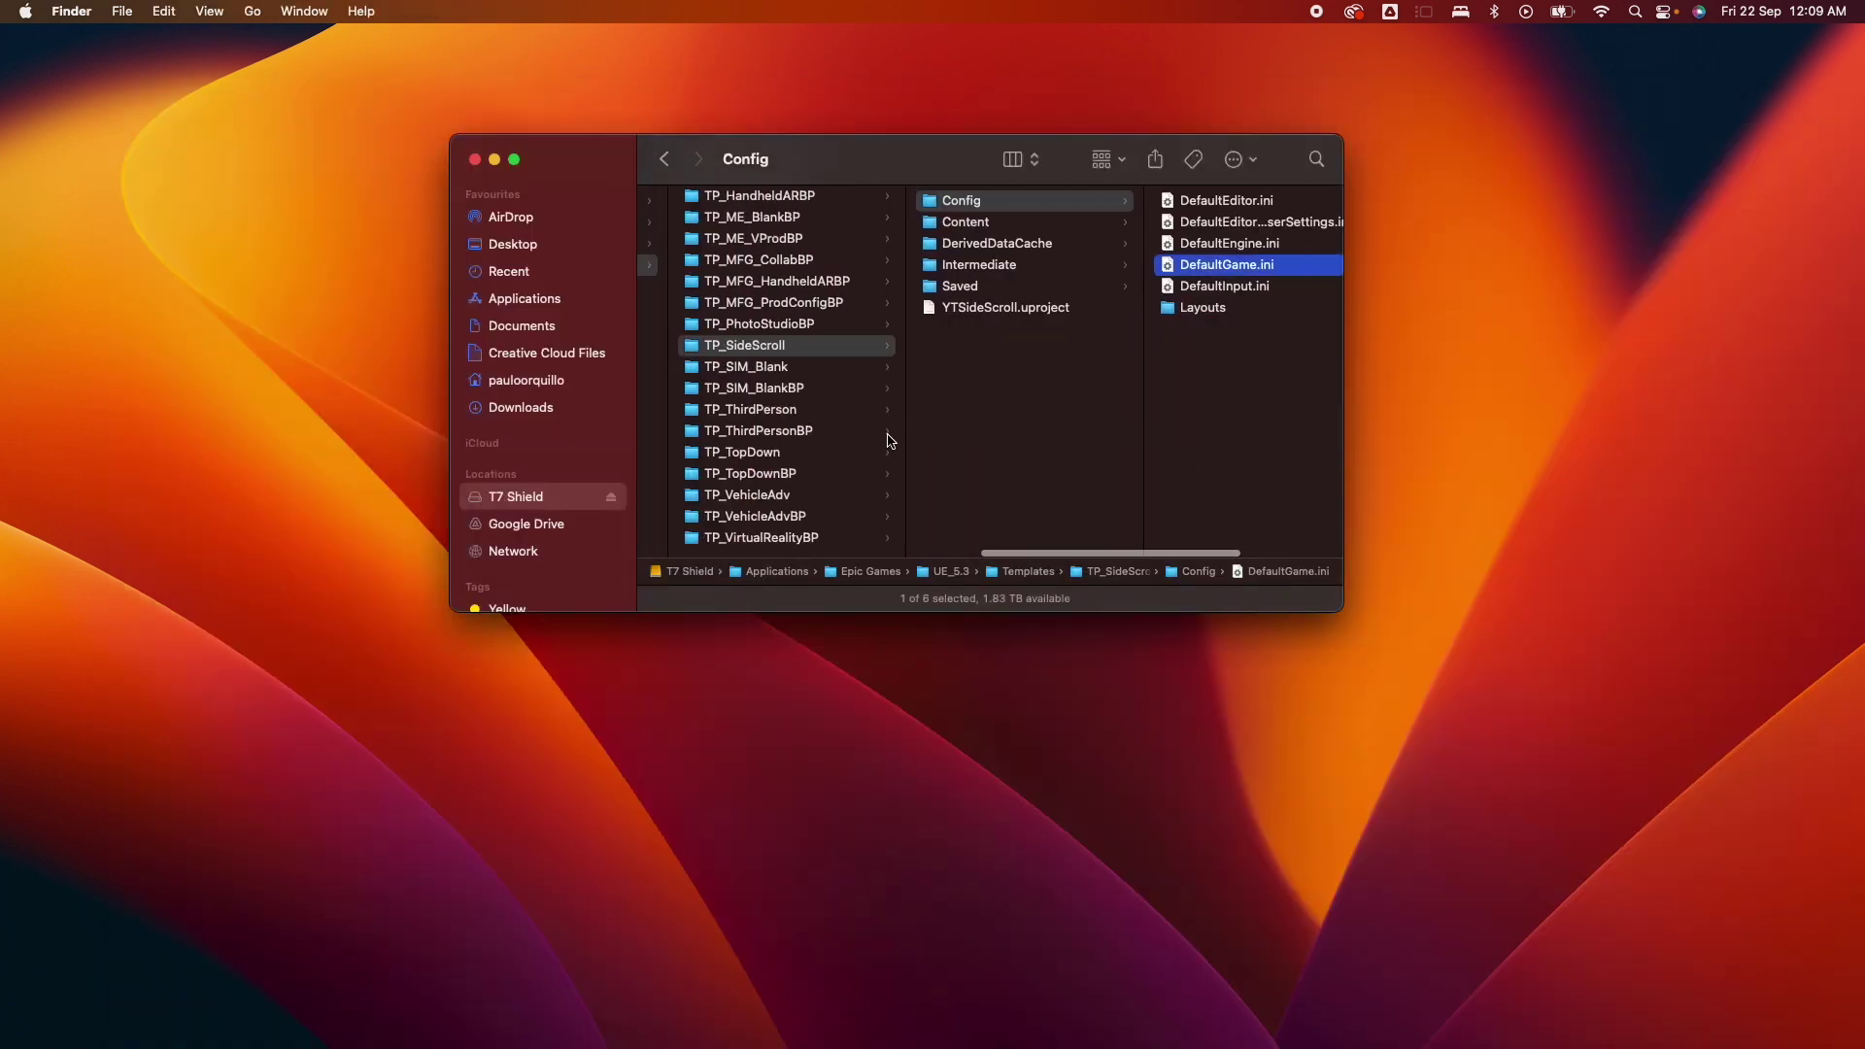
pyautogui.hscroll(-3, 889, 441)
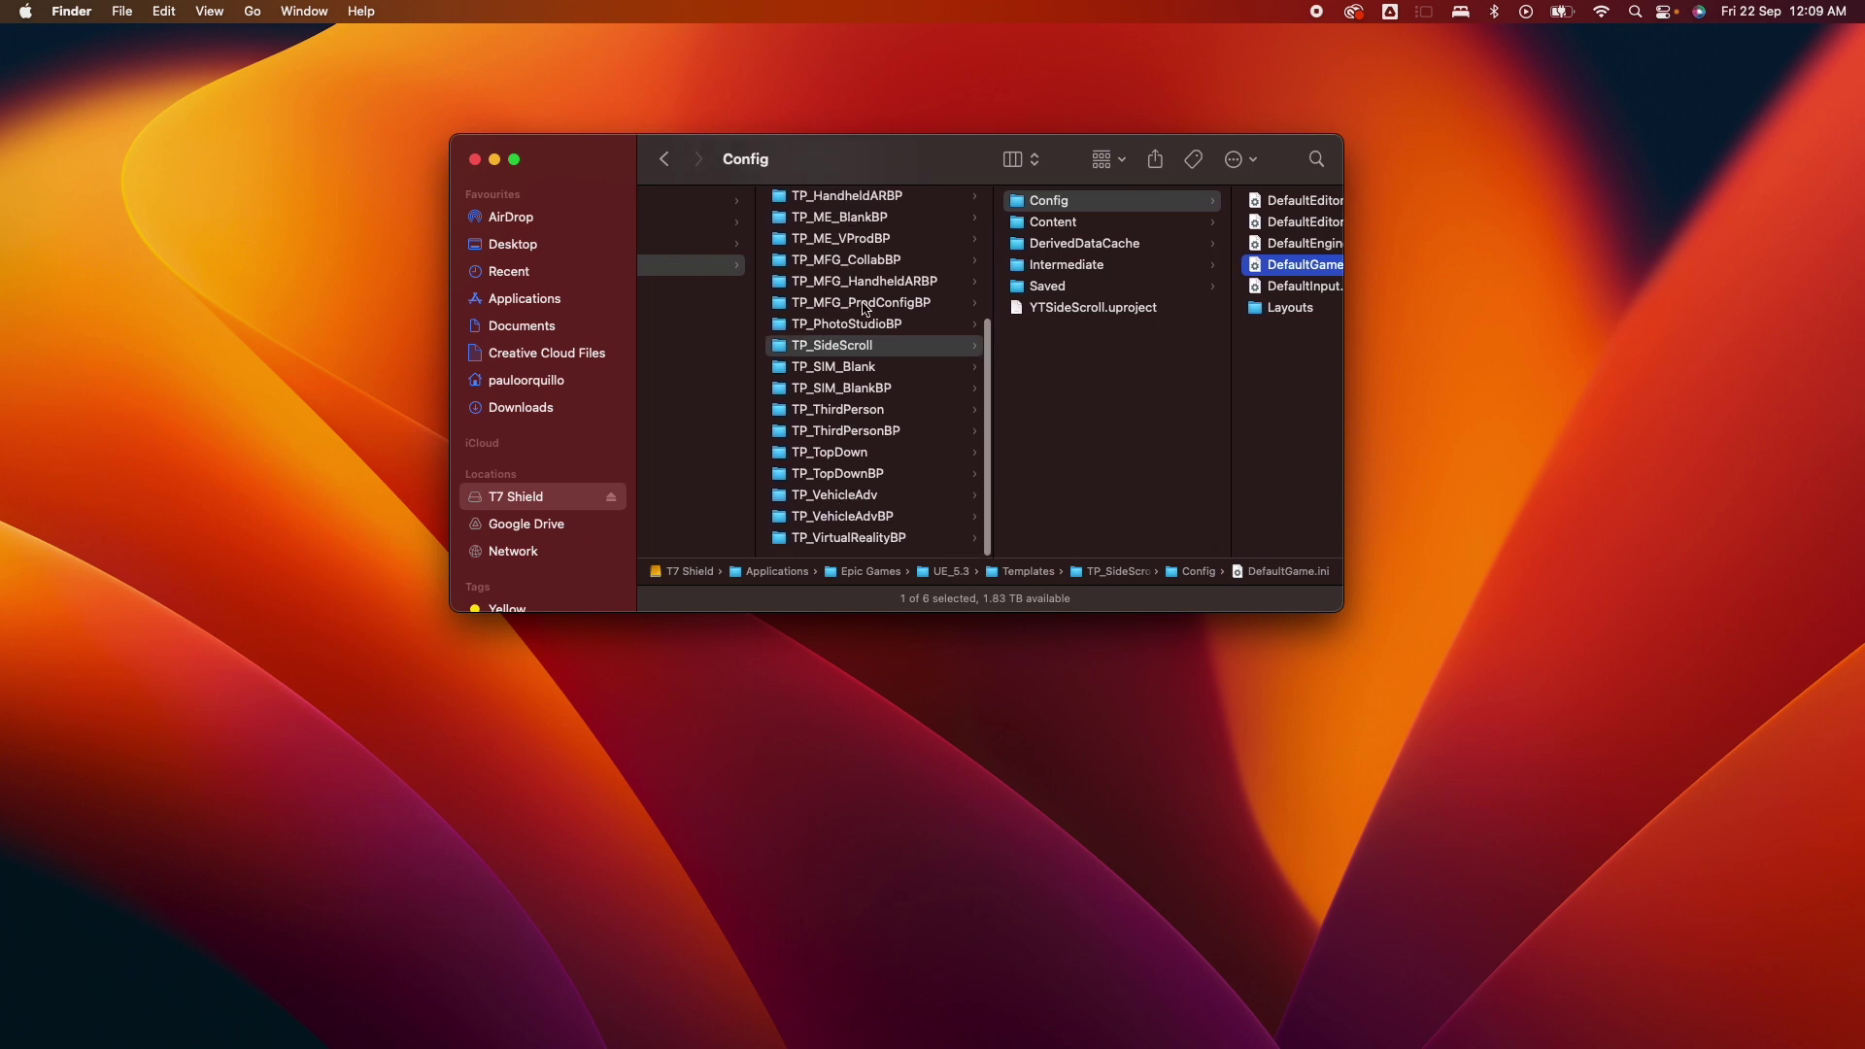
pyautogui.click(844, 455)
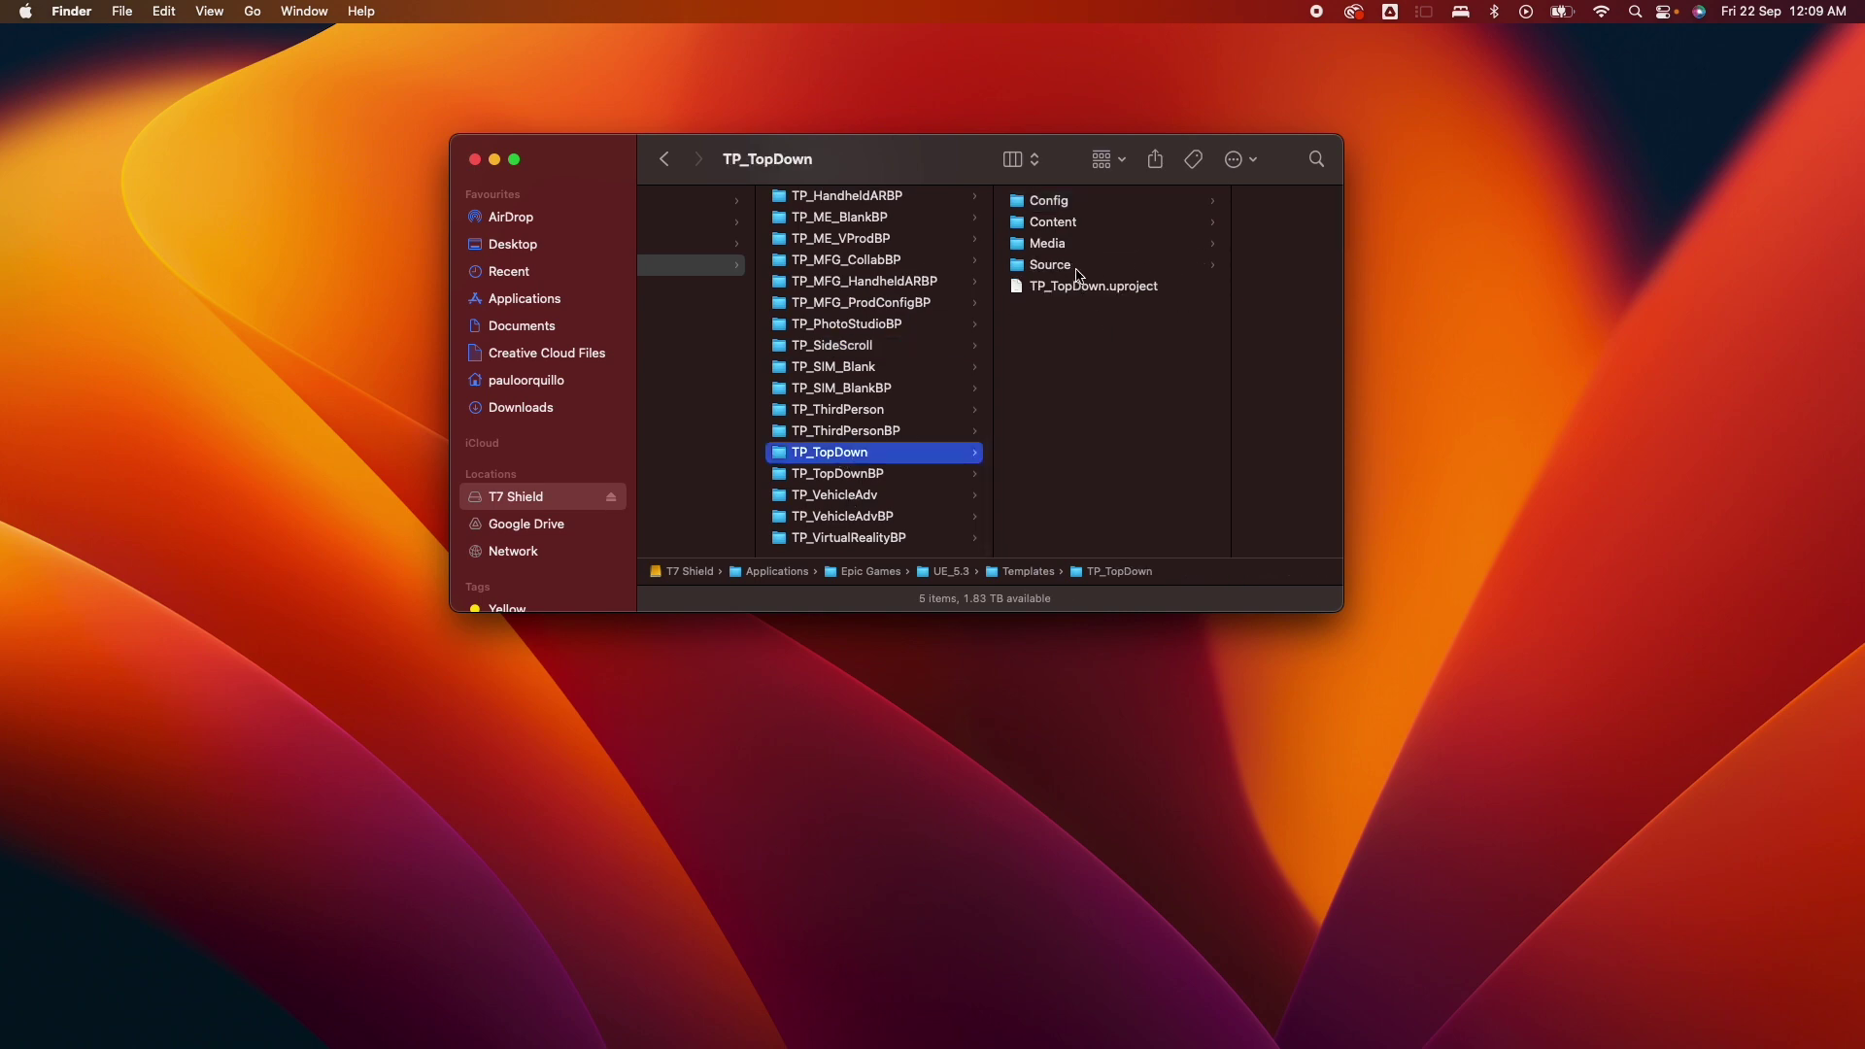
pyautogui.click(1077, 210)
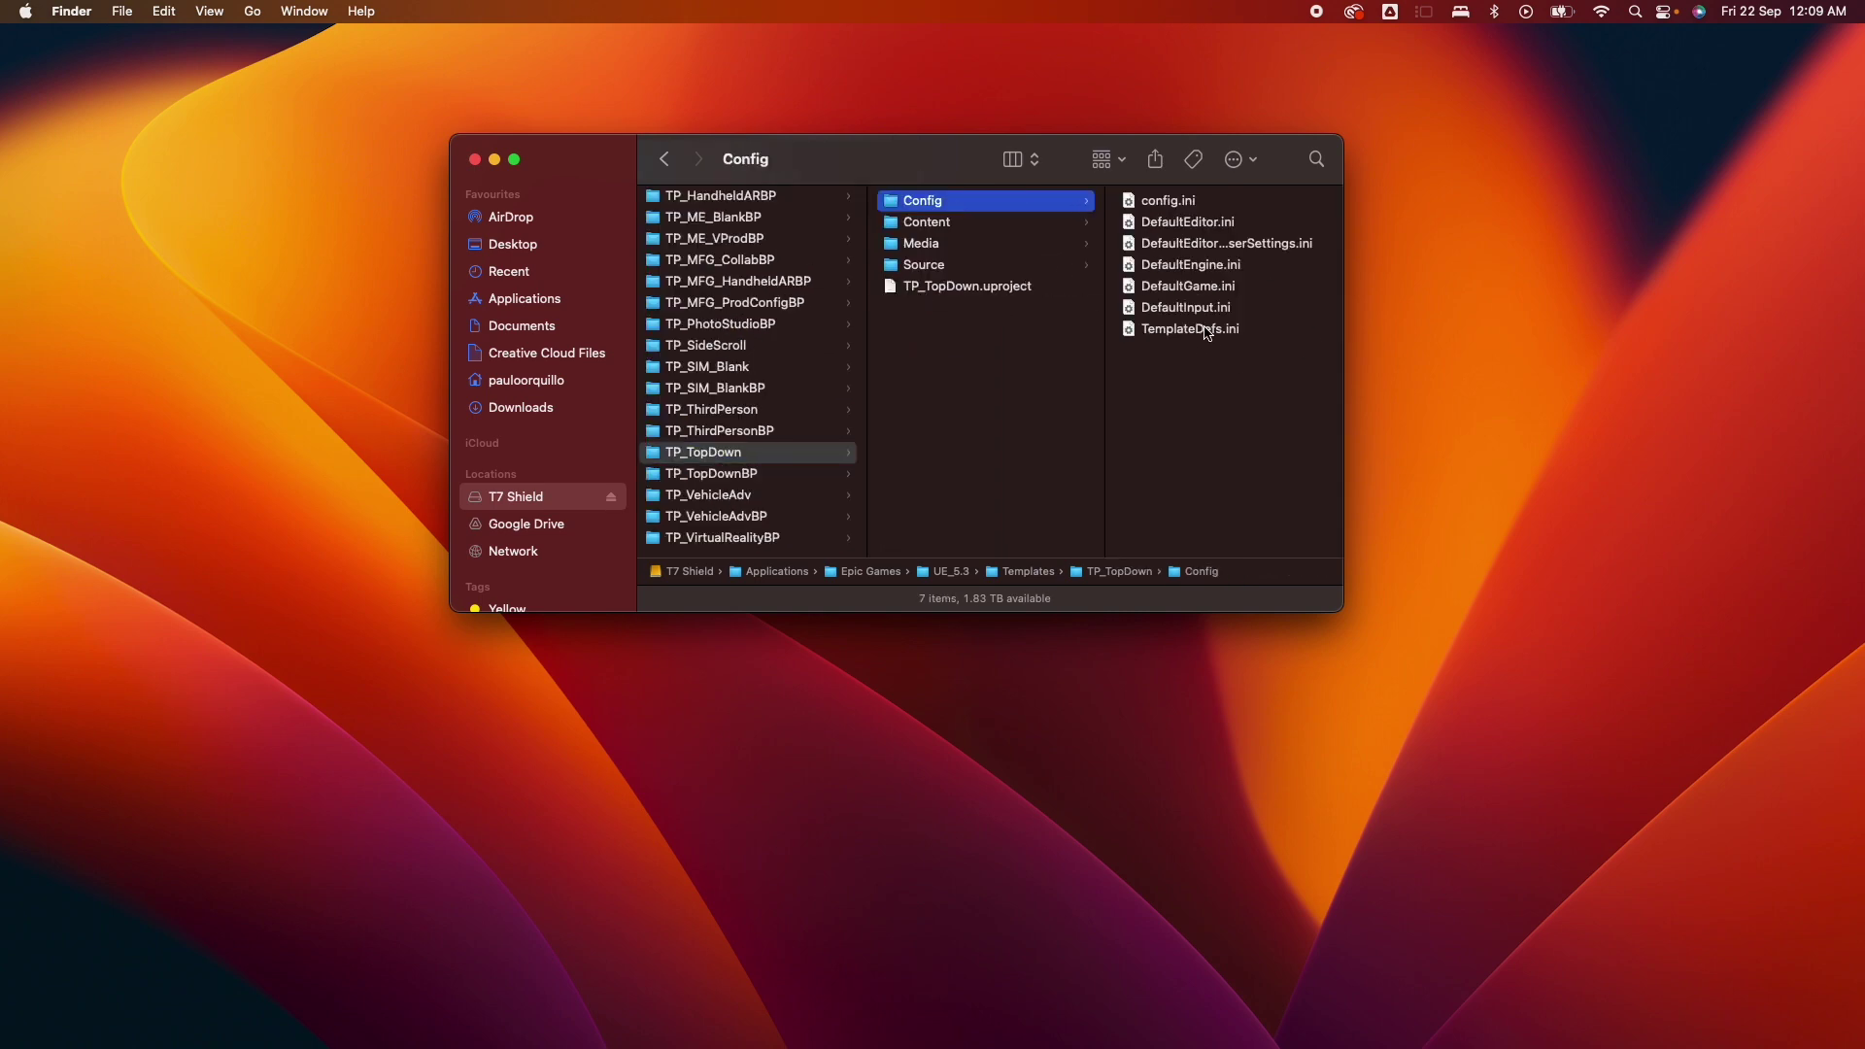
pyautogui.click(1183, 330)
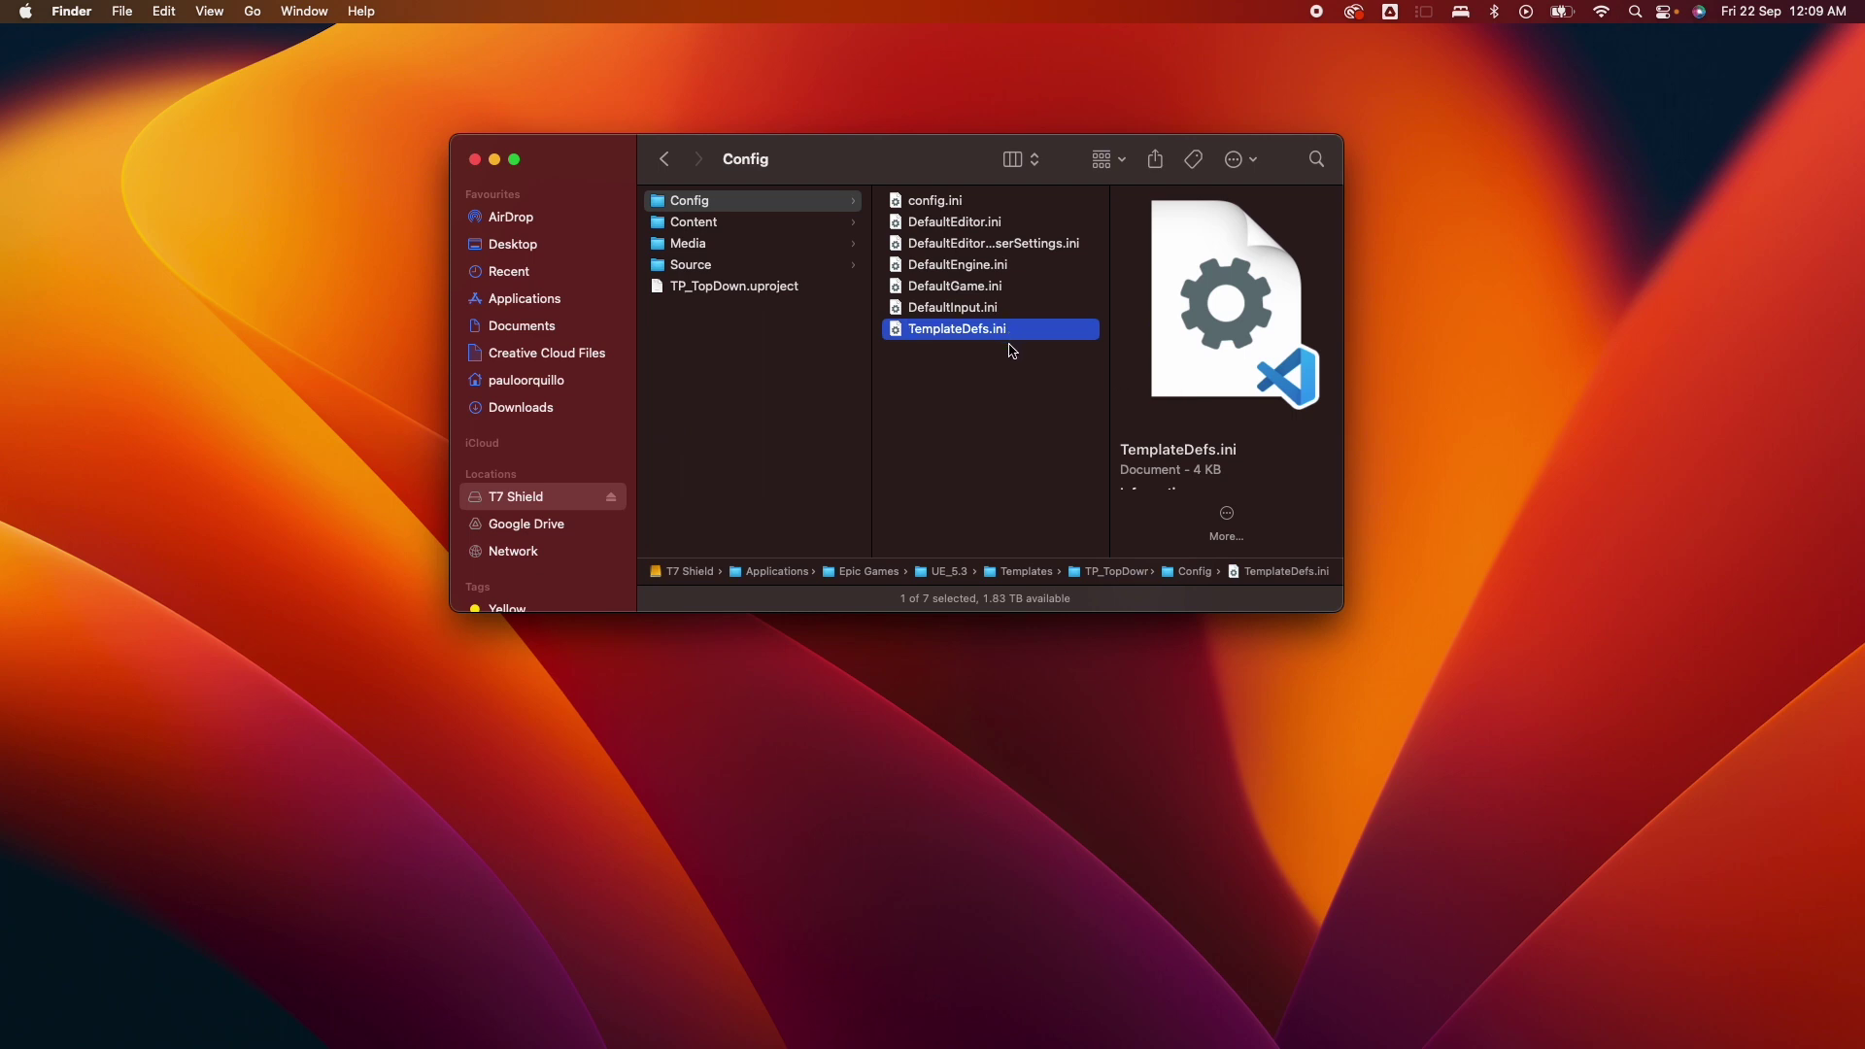
# Step: Open the TemplateDefs.ini copy in TP_SideScroll's Config with Visual Studio Code
pyautogui.hscroll(-5, 1008, 365)
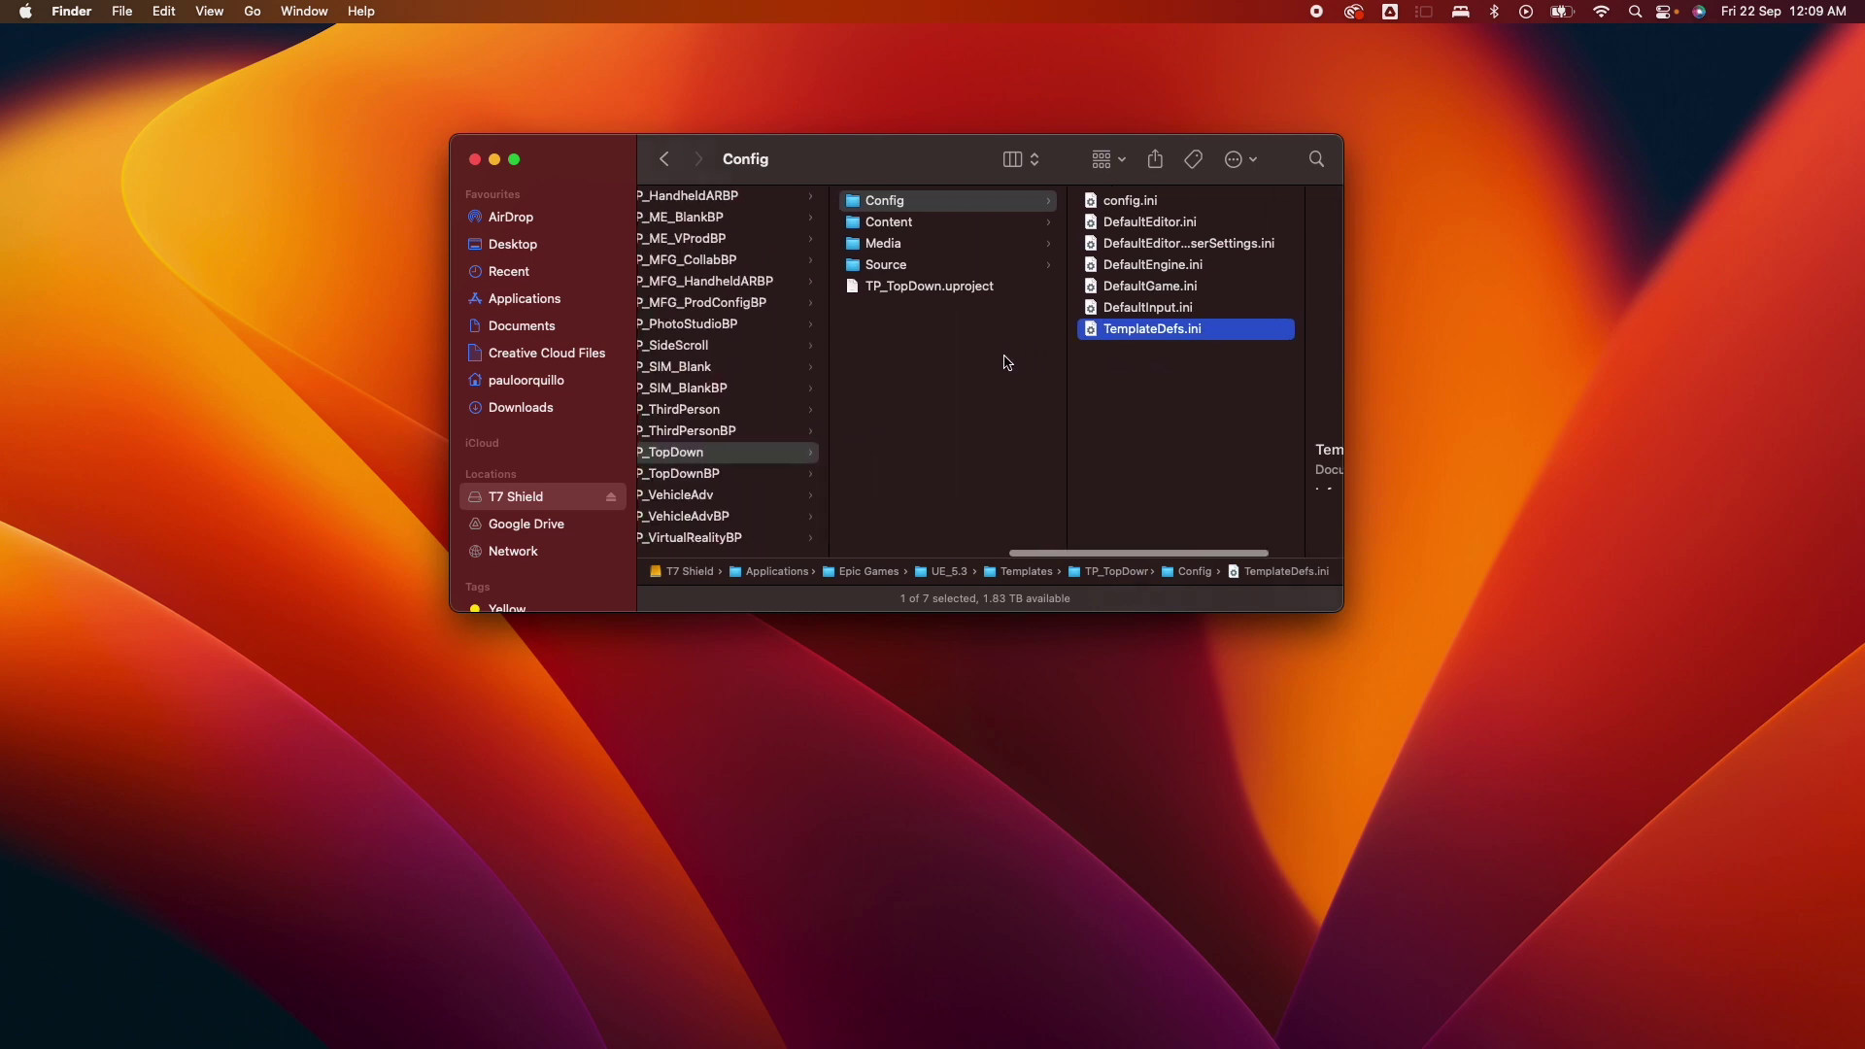
pyautogui.click(788, 349)
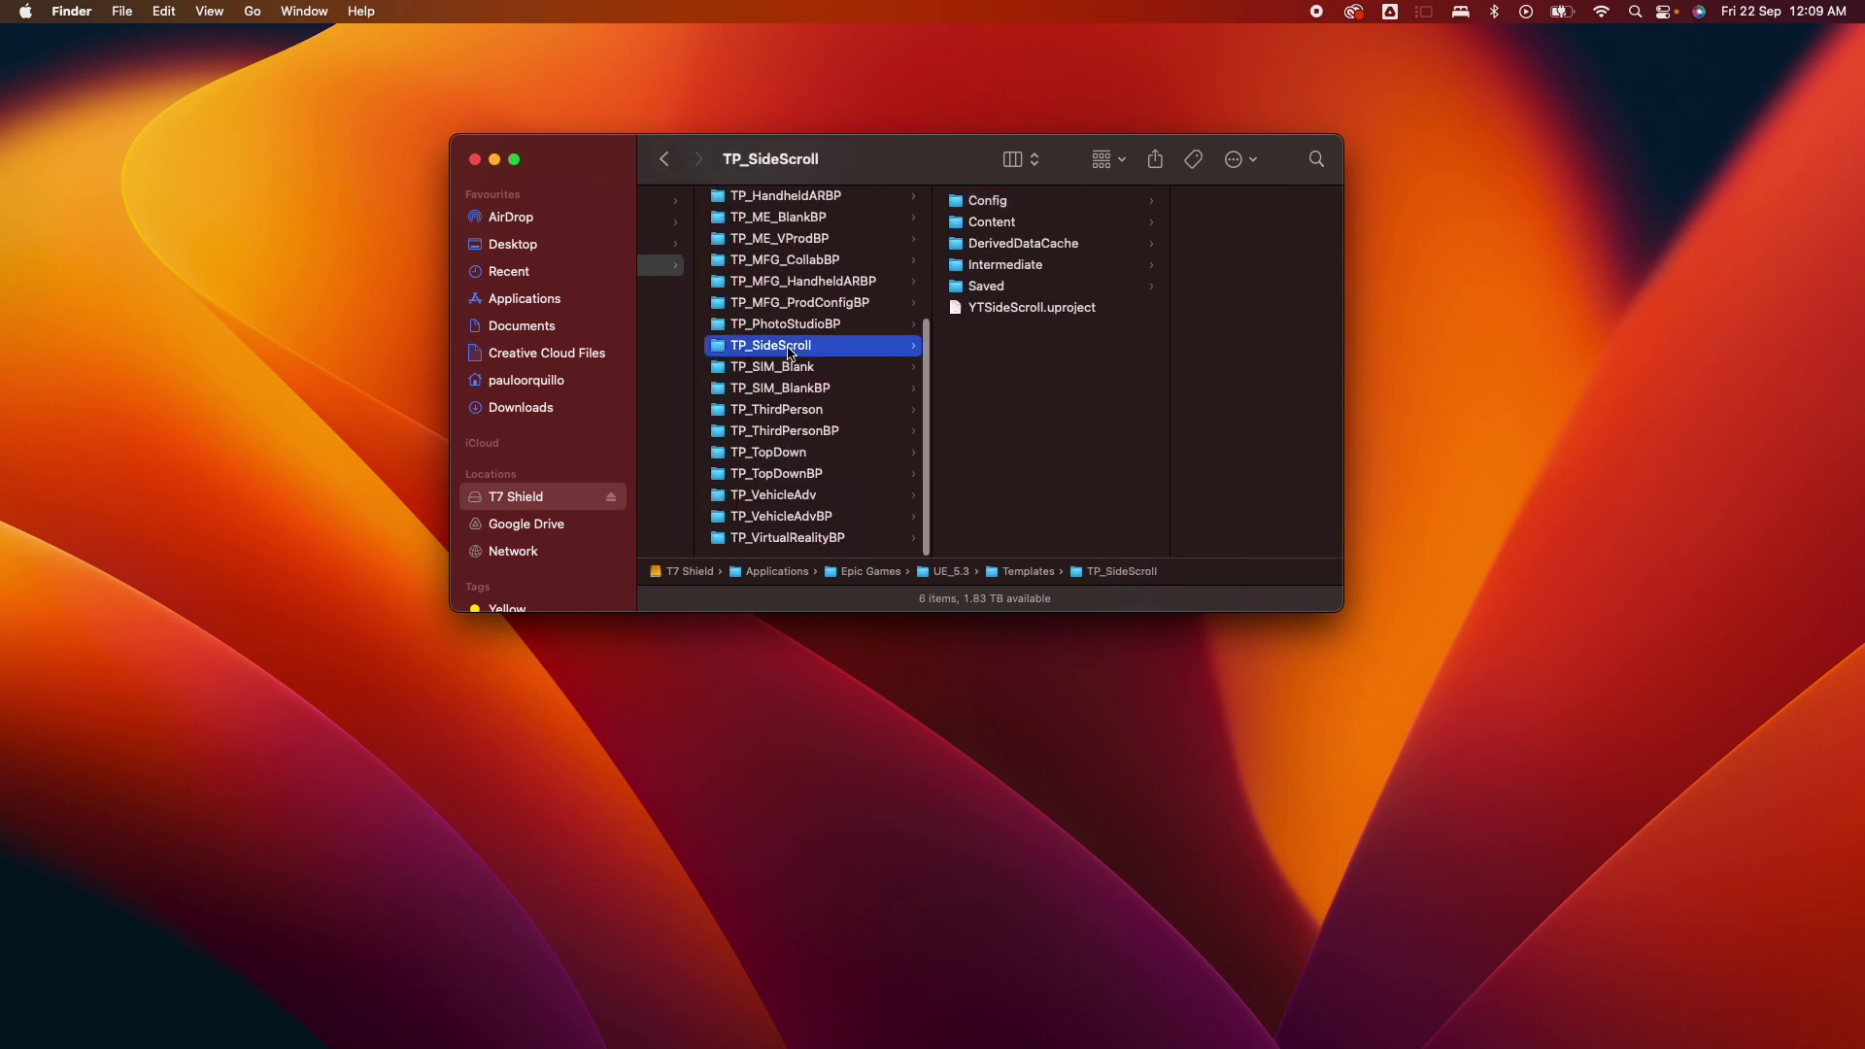
pyautogui.click(1028, 204)
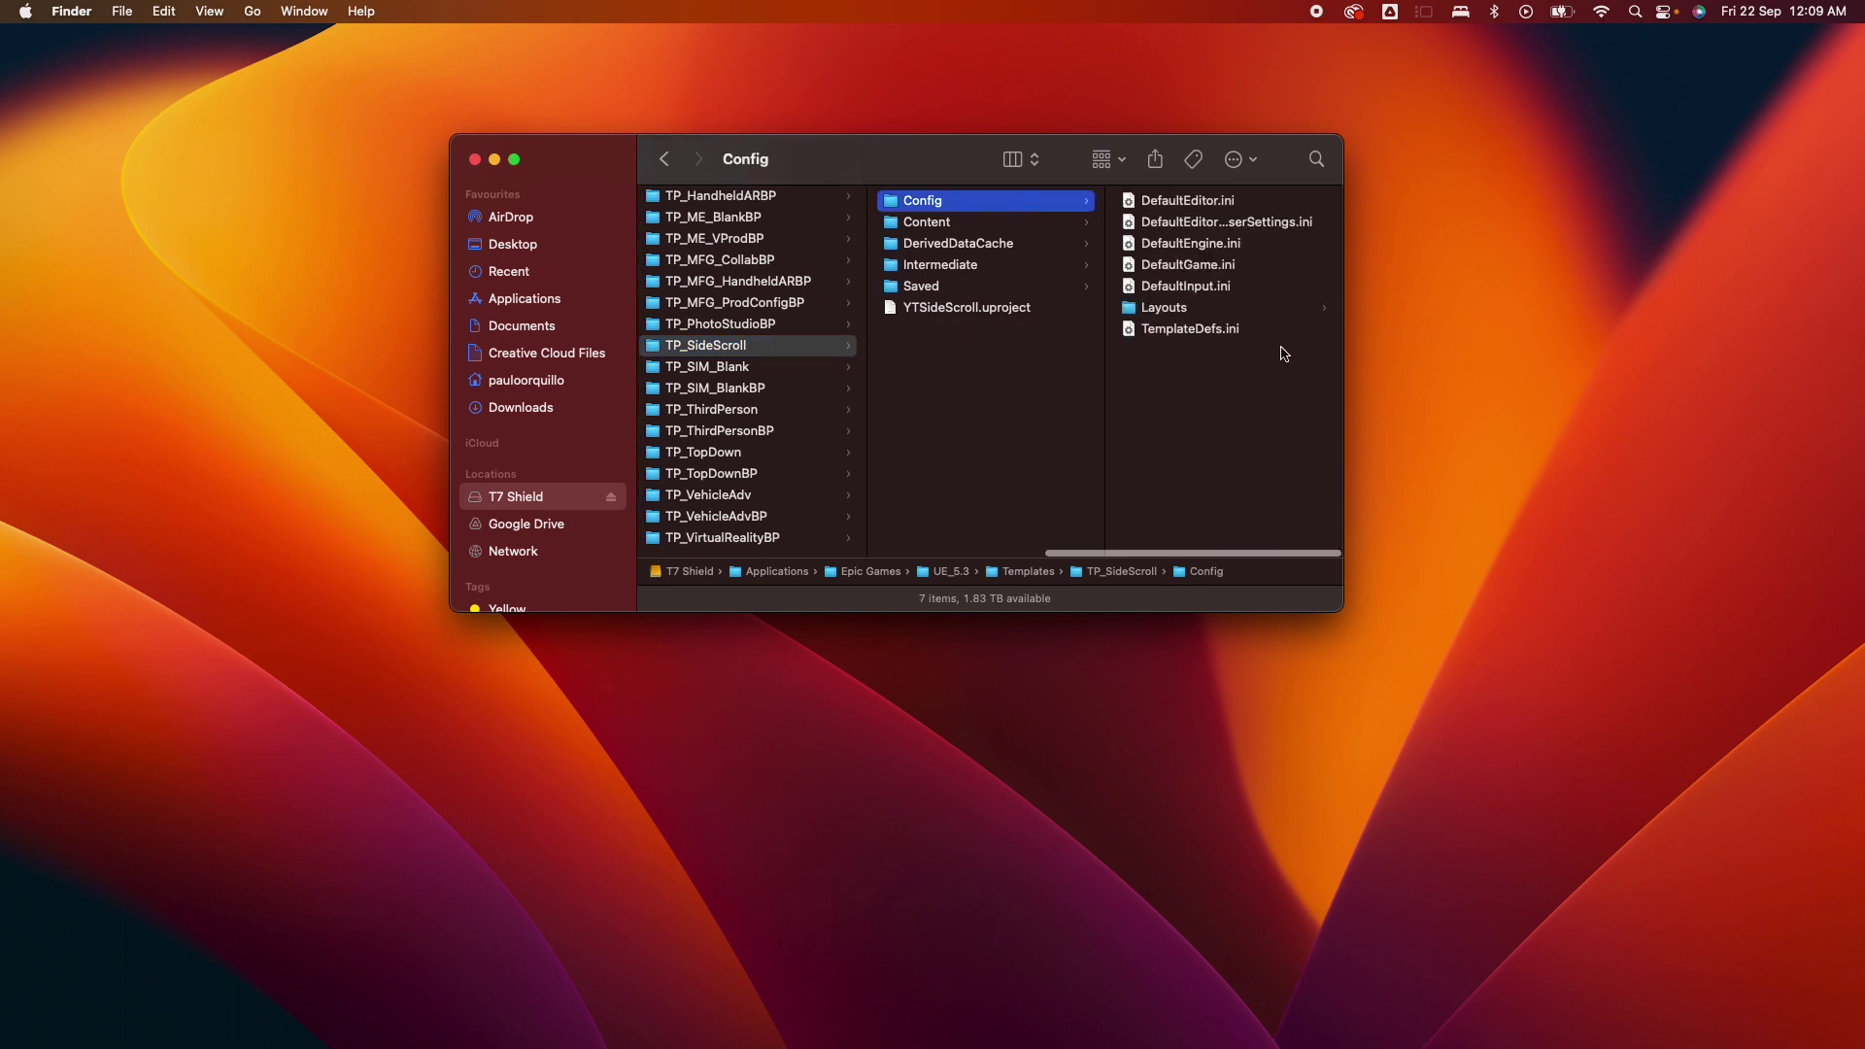
pyautogui.click(1154, 331)
pyautogui.rightClick(948, 338)
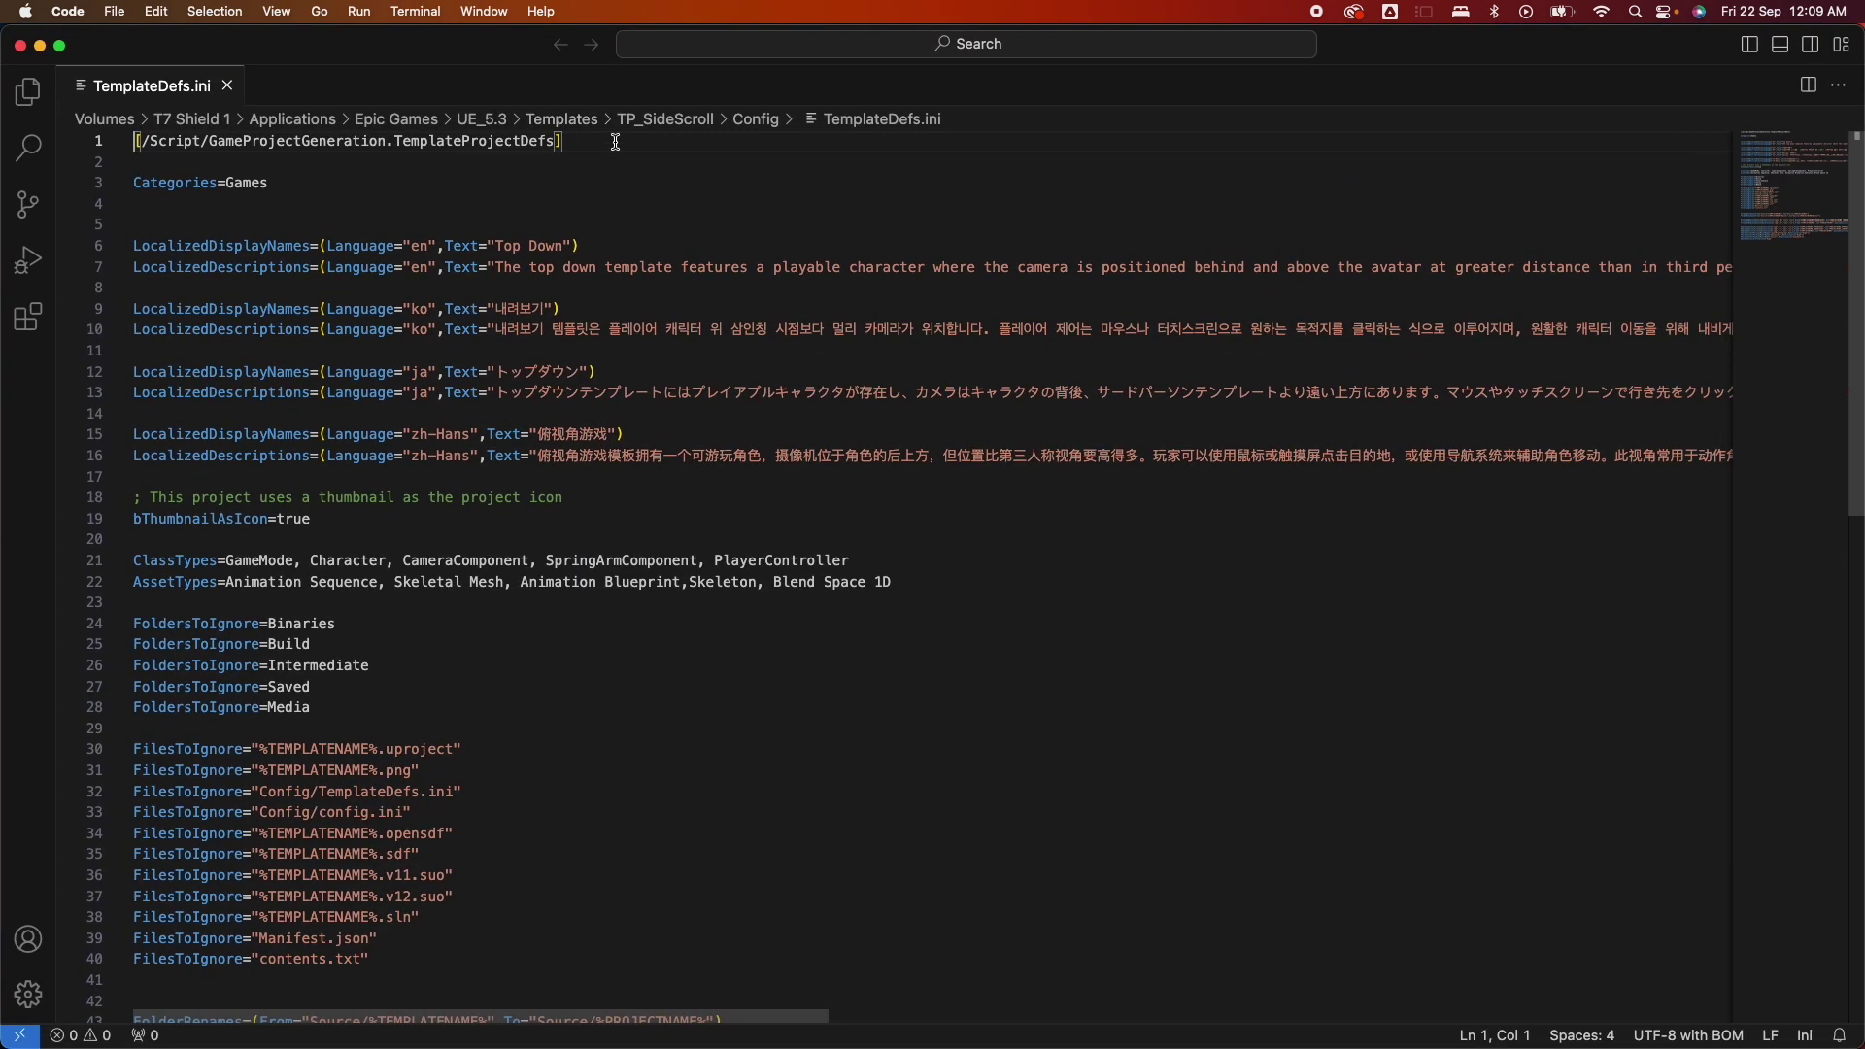
pyautogui.doubleClick(246, 183)
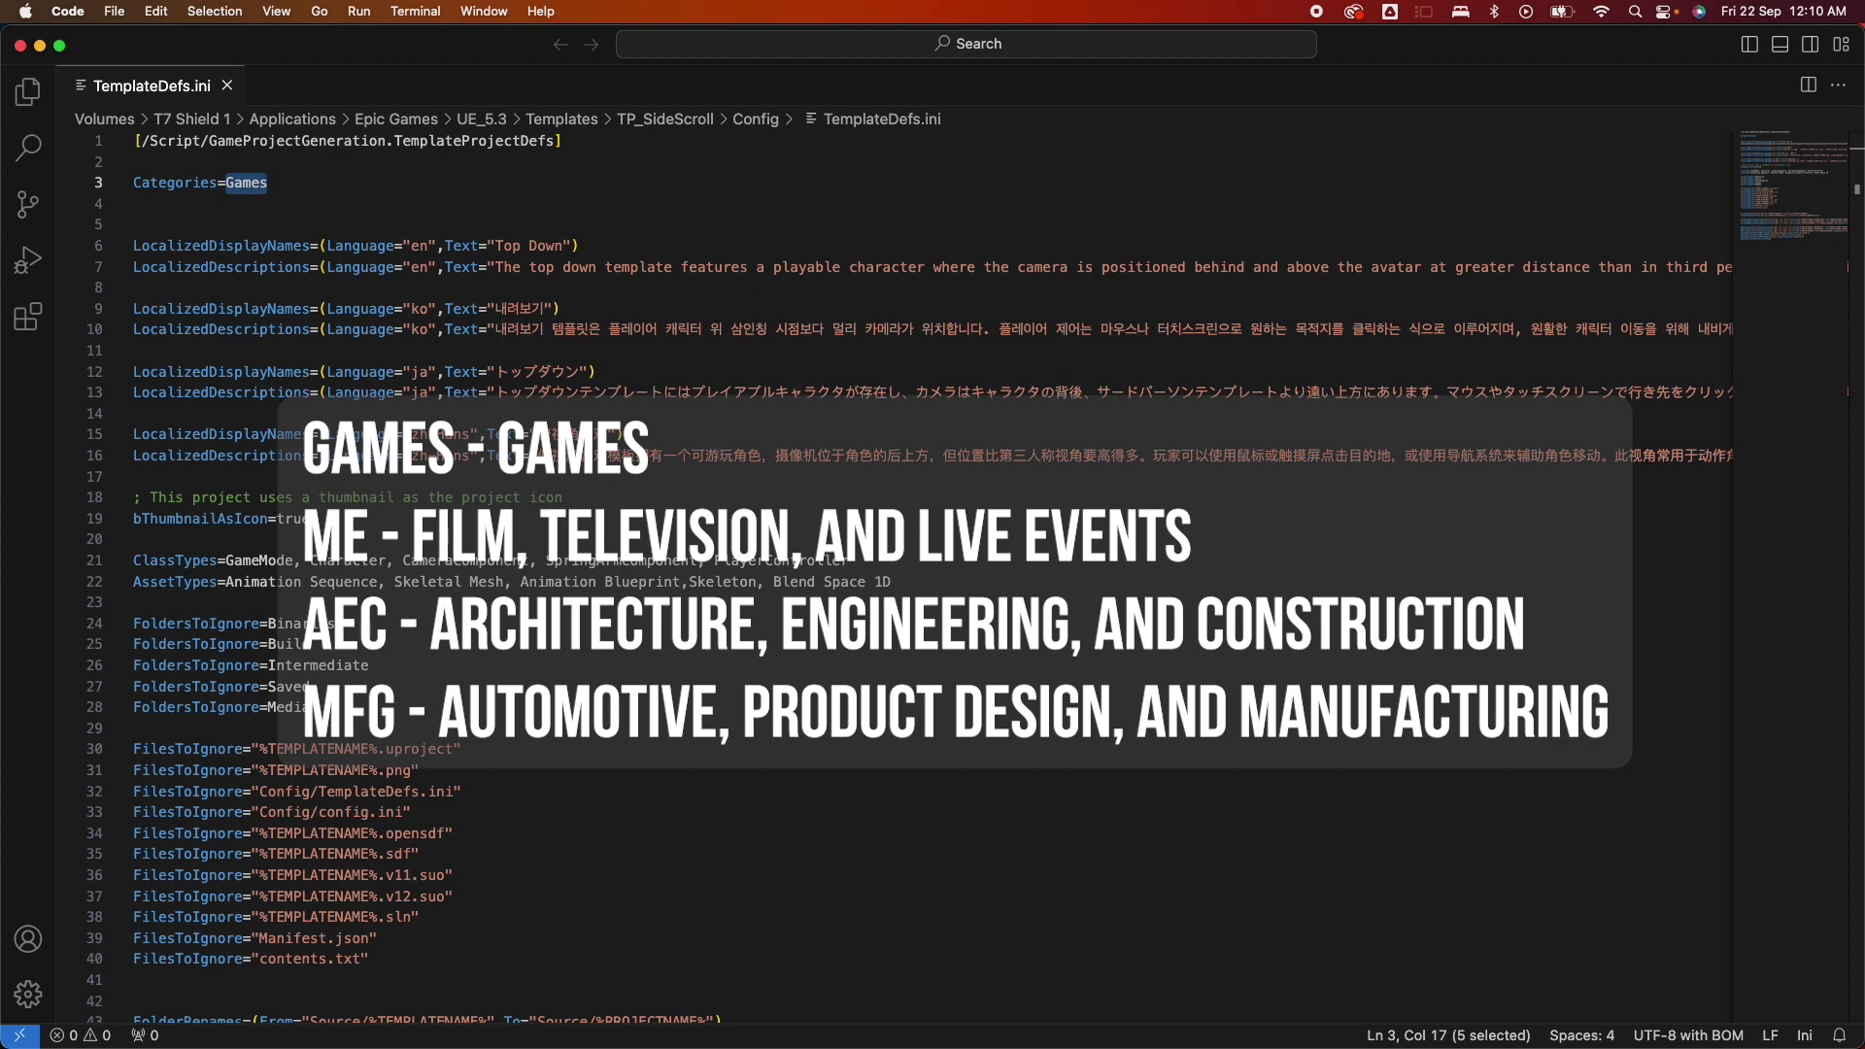
pyautogui.click(711, 208)
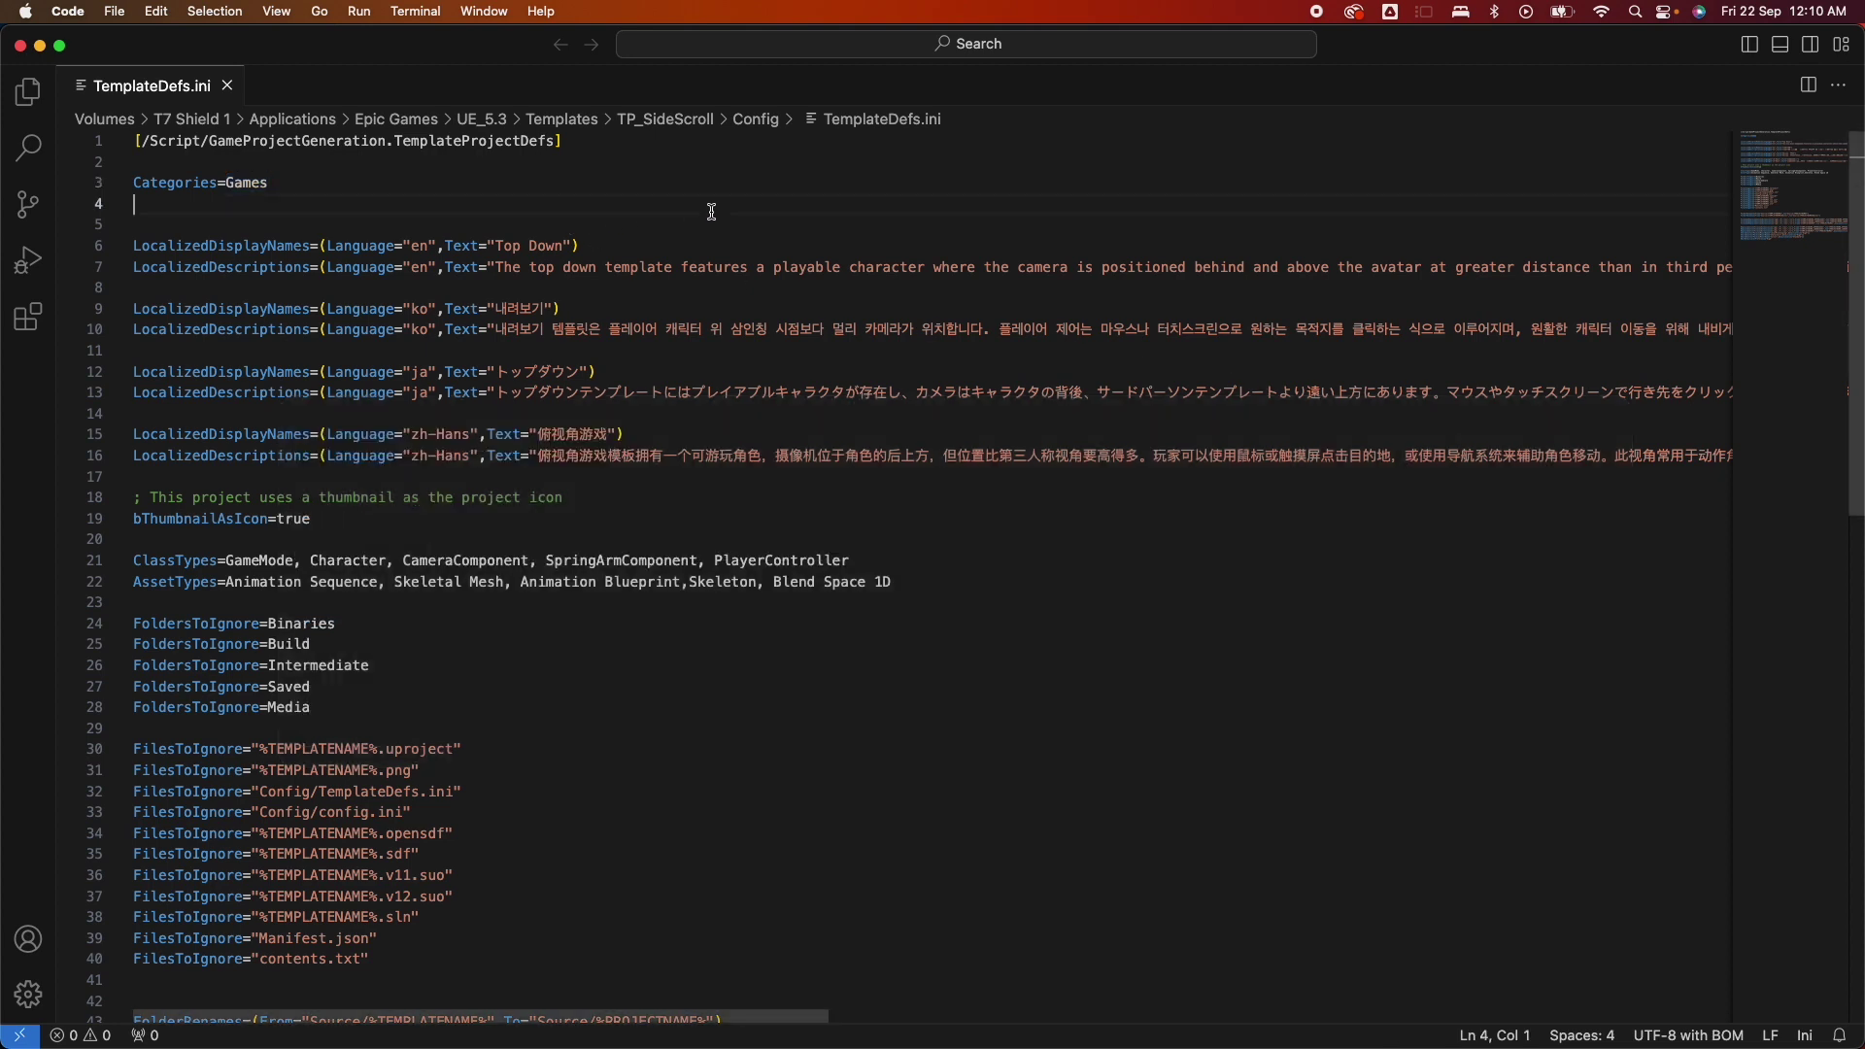
pyautogui.doubleClick(165, 244)
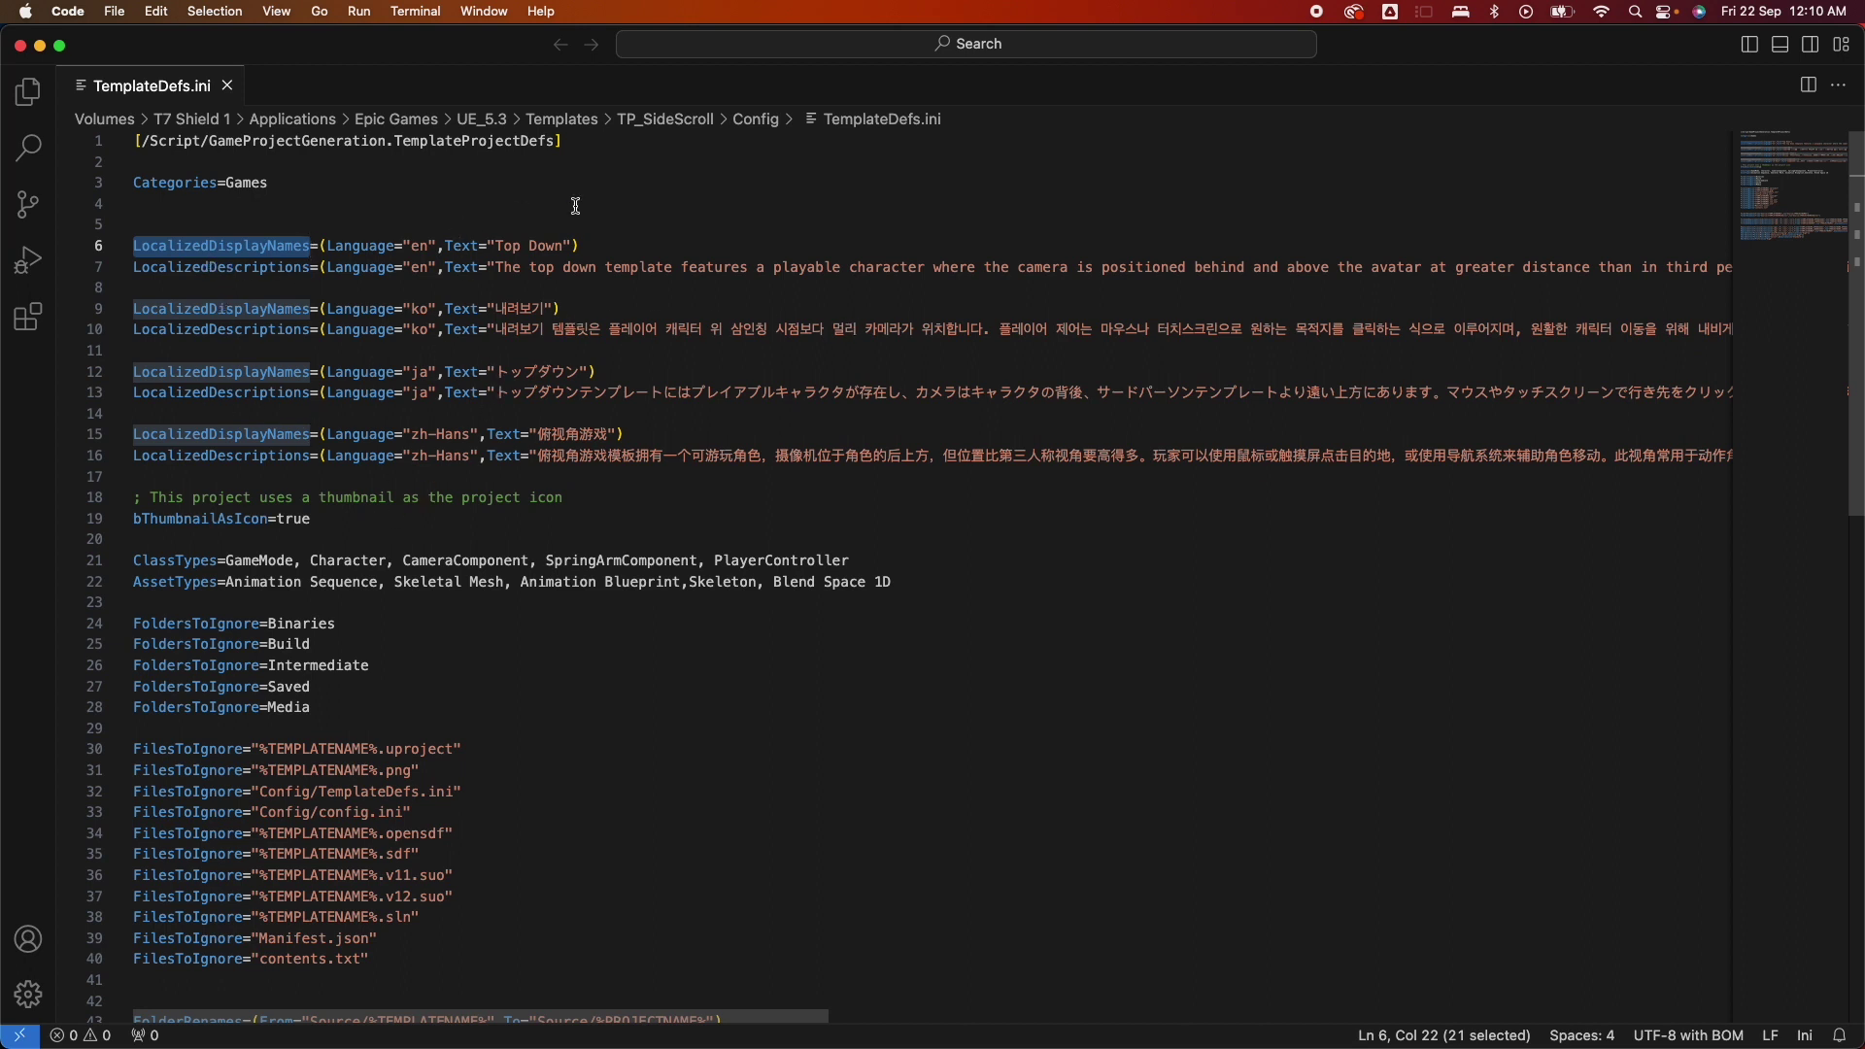
pyautogui.click(704, 221)
# Step: Change 'Top Down' to 'Third Person Side Scroller' and description to 'a side scroller template', save, quit
pyautogui.moveTo(497, 244); pyautogui.dragTo(561, 240)
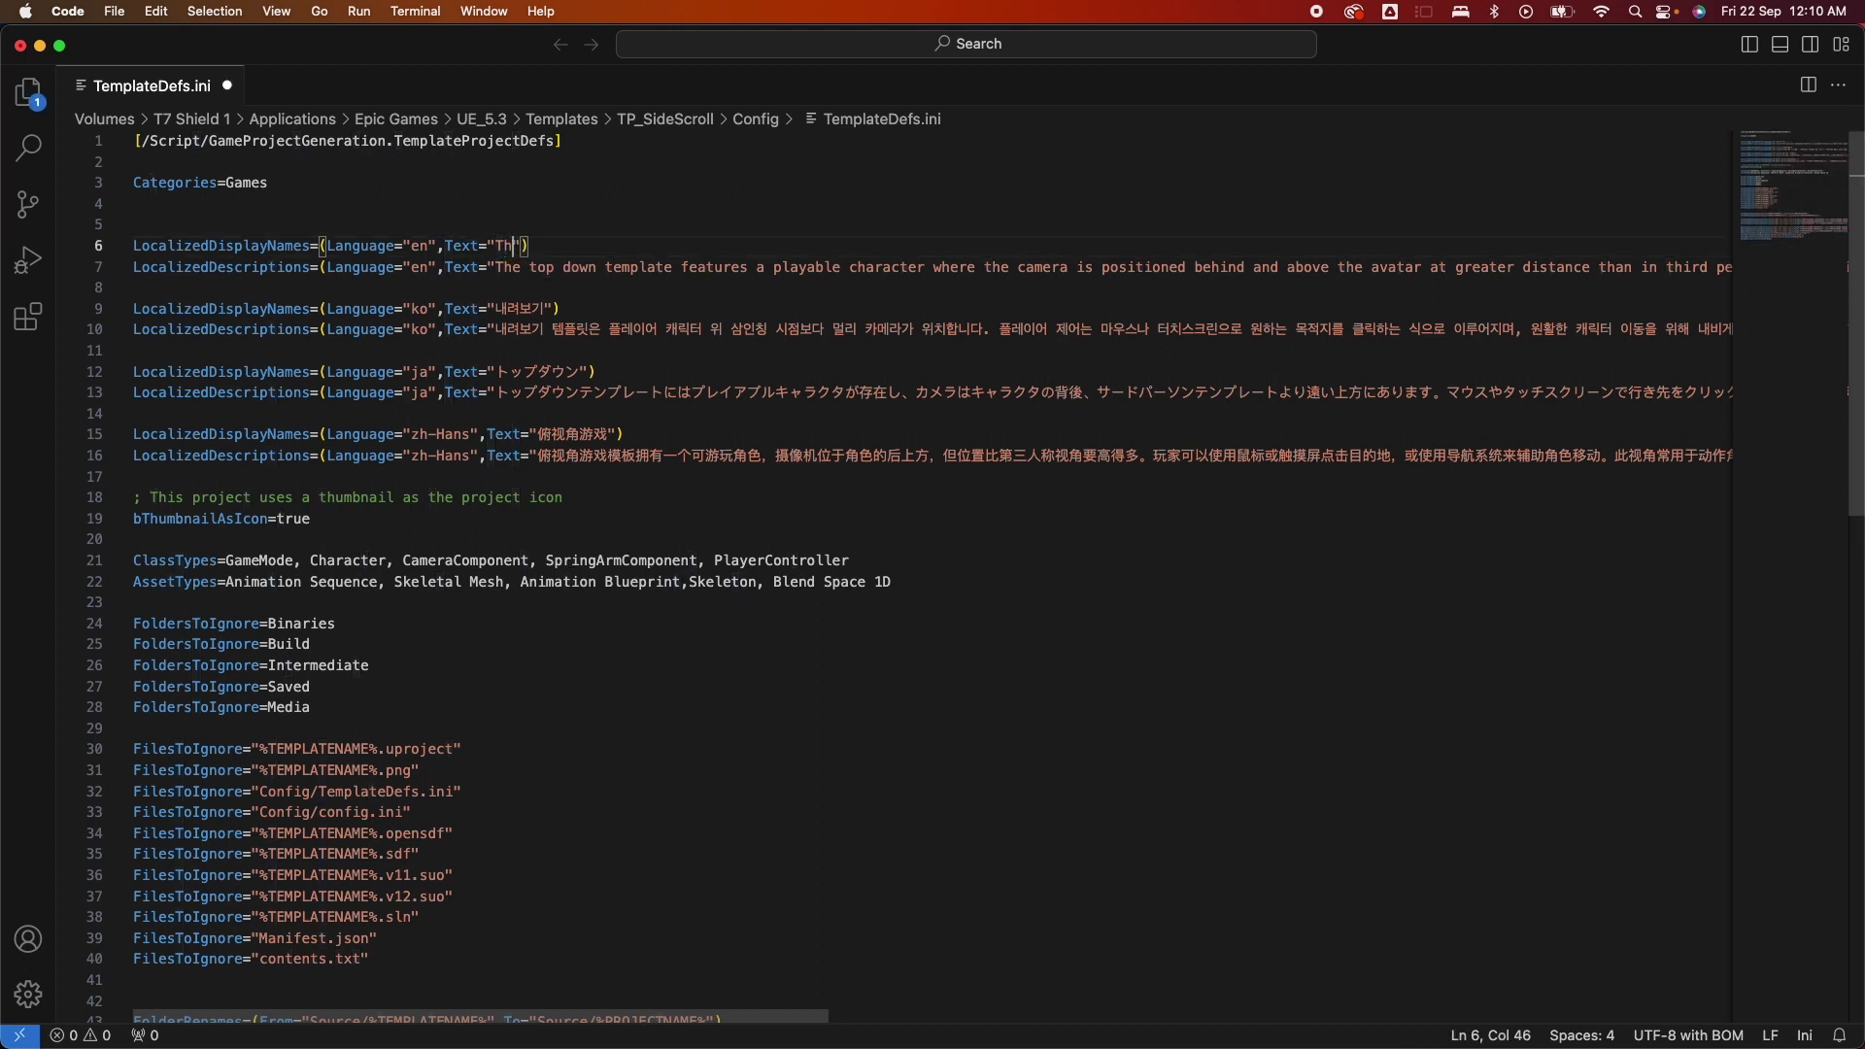
pyautogui.write('ird Person Side Scroller')
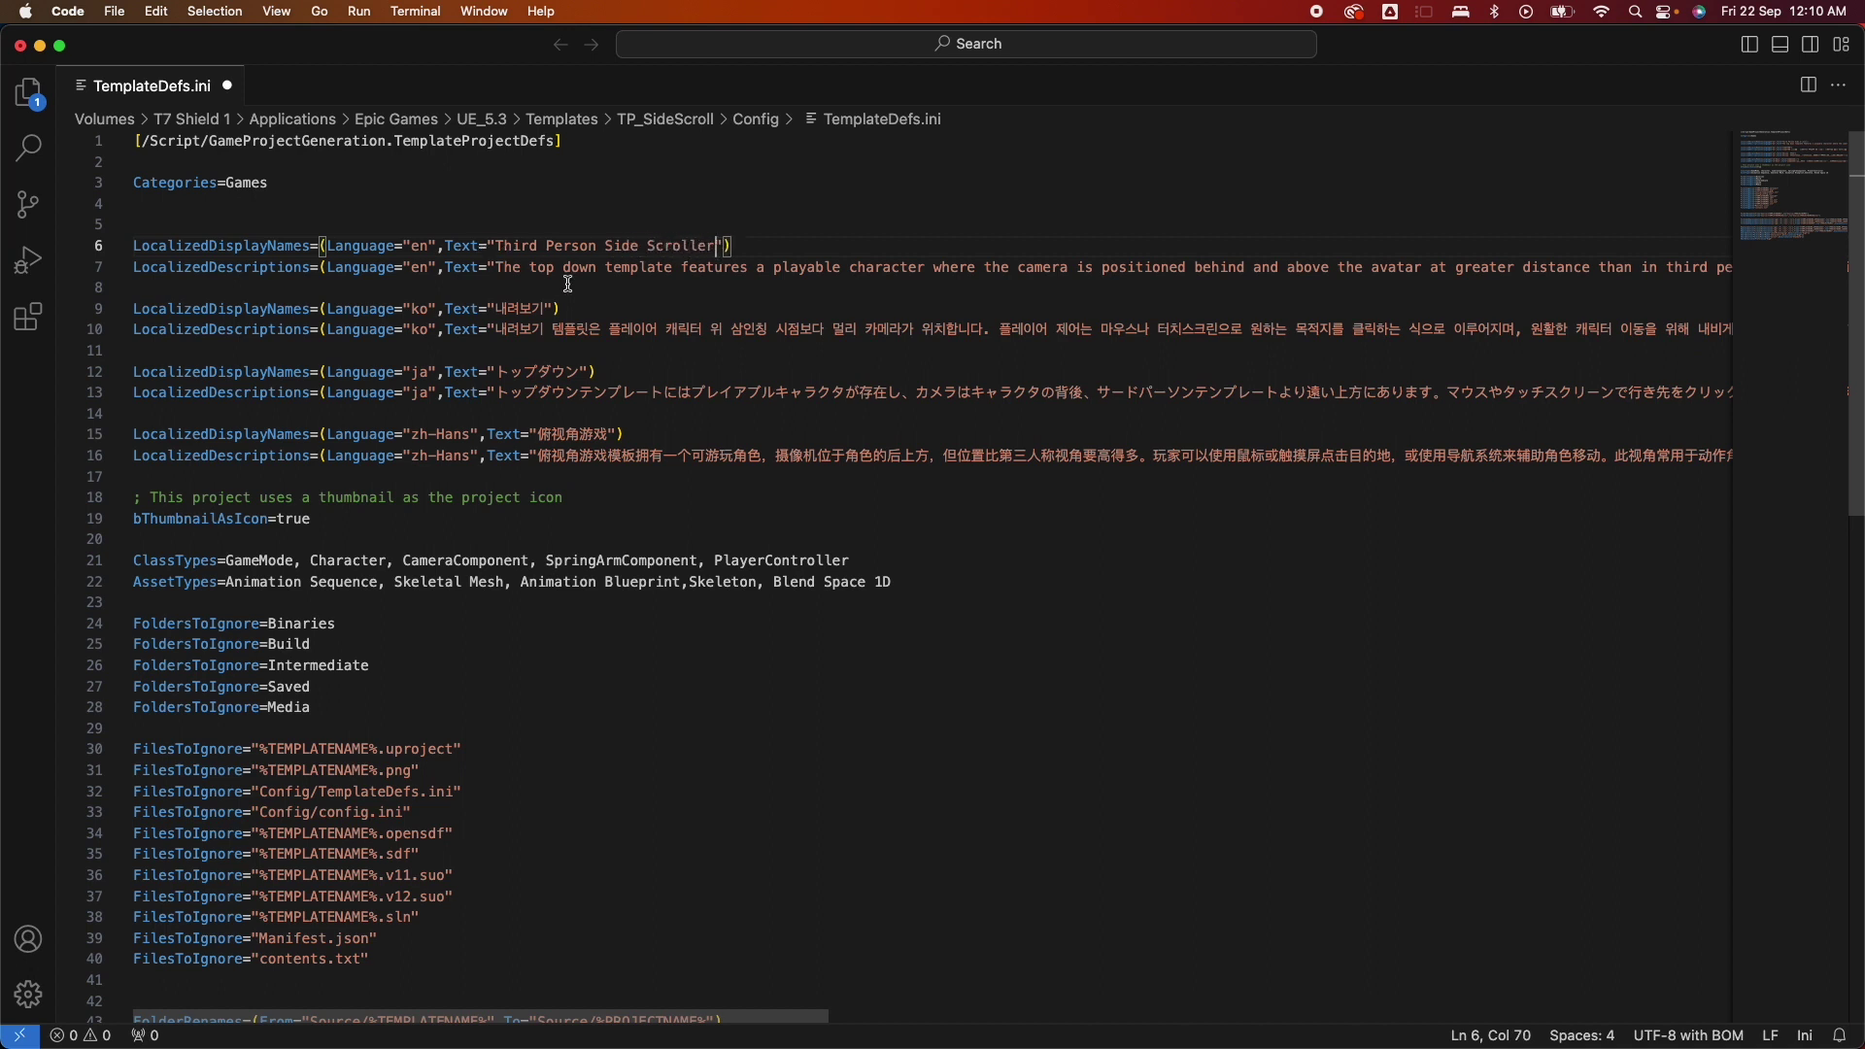
pyautogui.moveTo(530, 267); pyautogui.dragTo(675, 266)
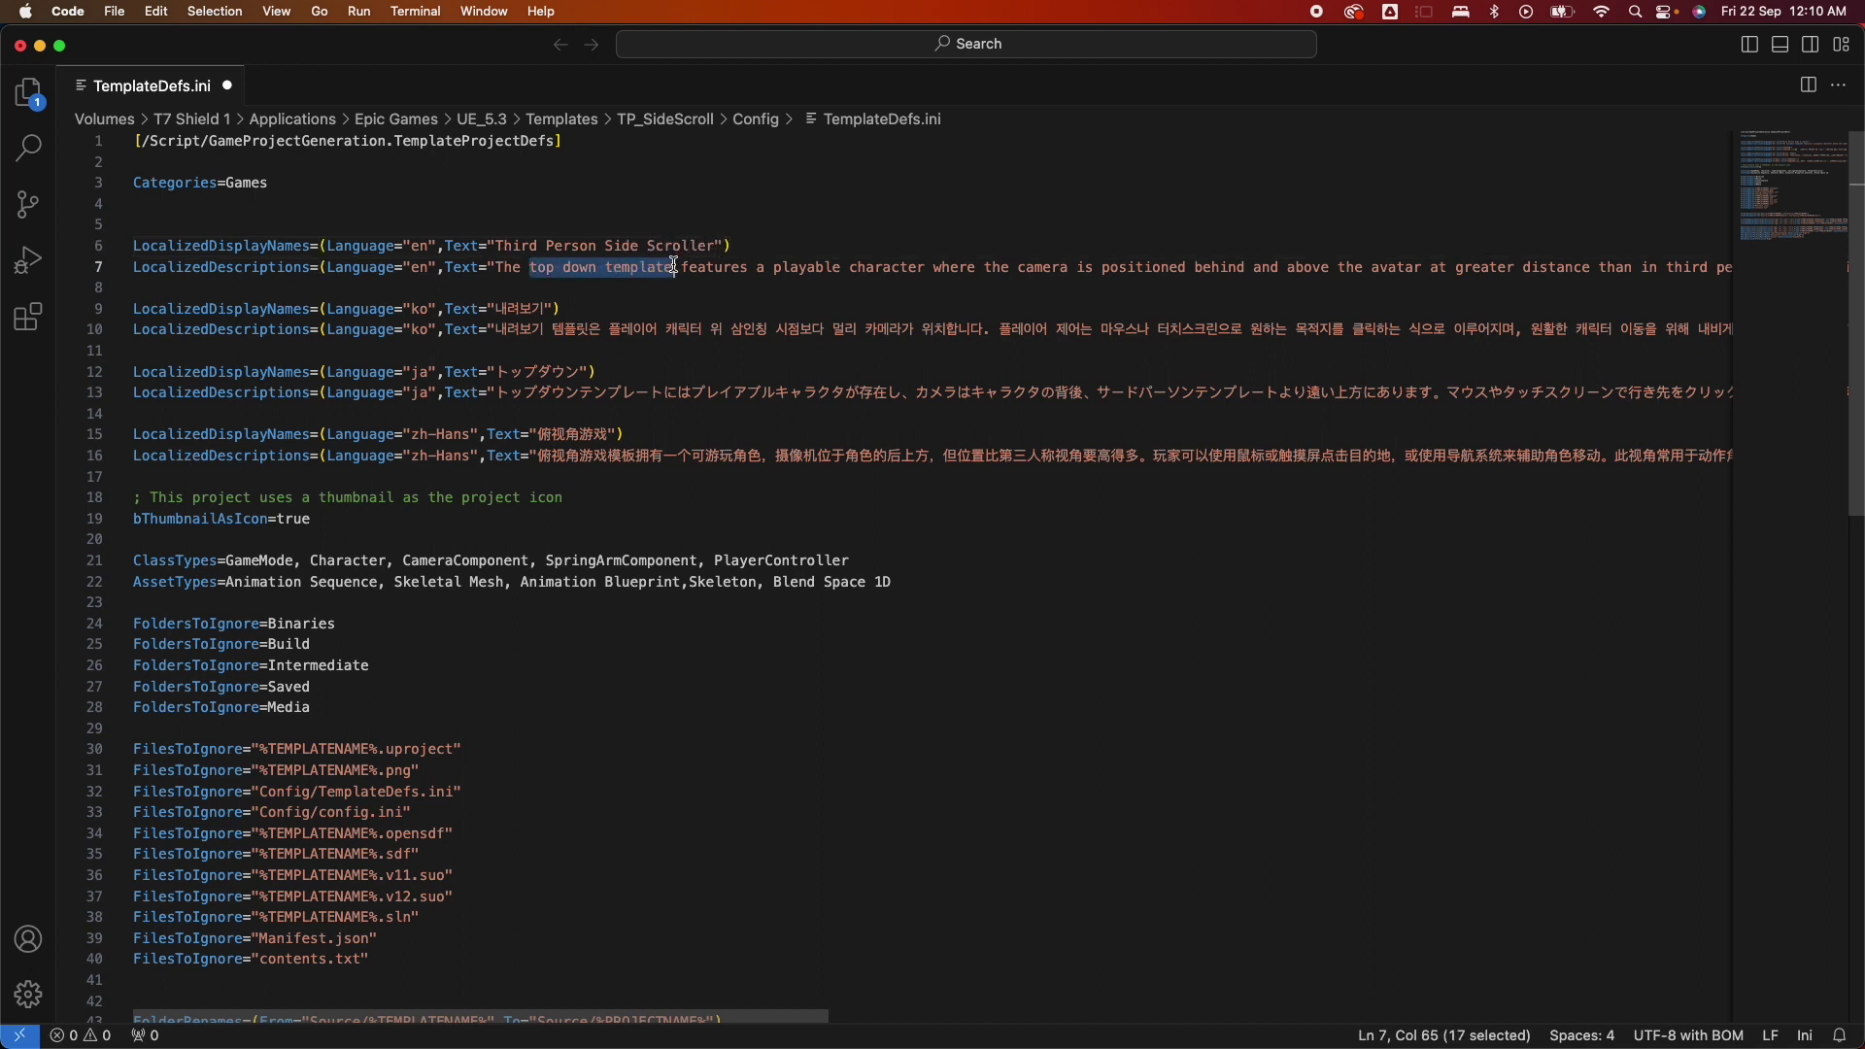
pyautogui.write('a su')
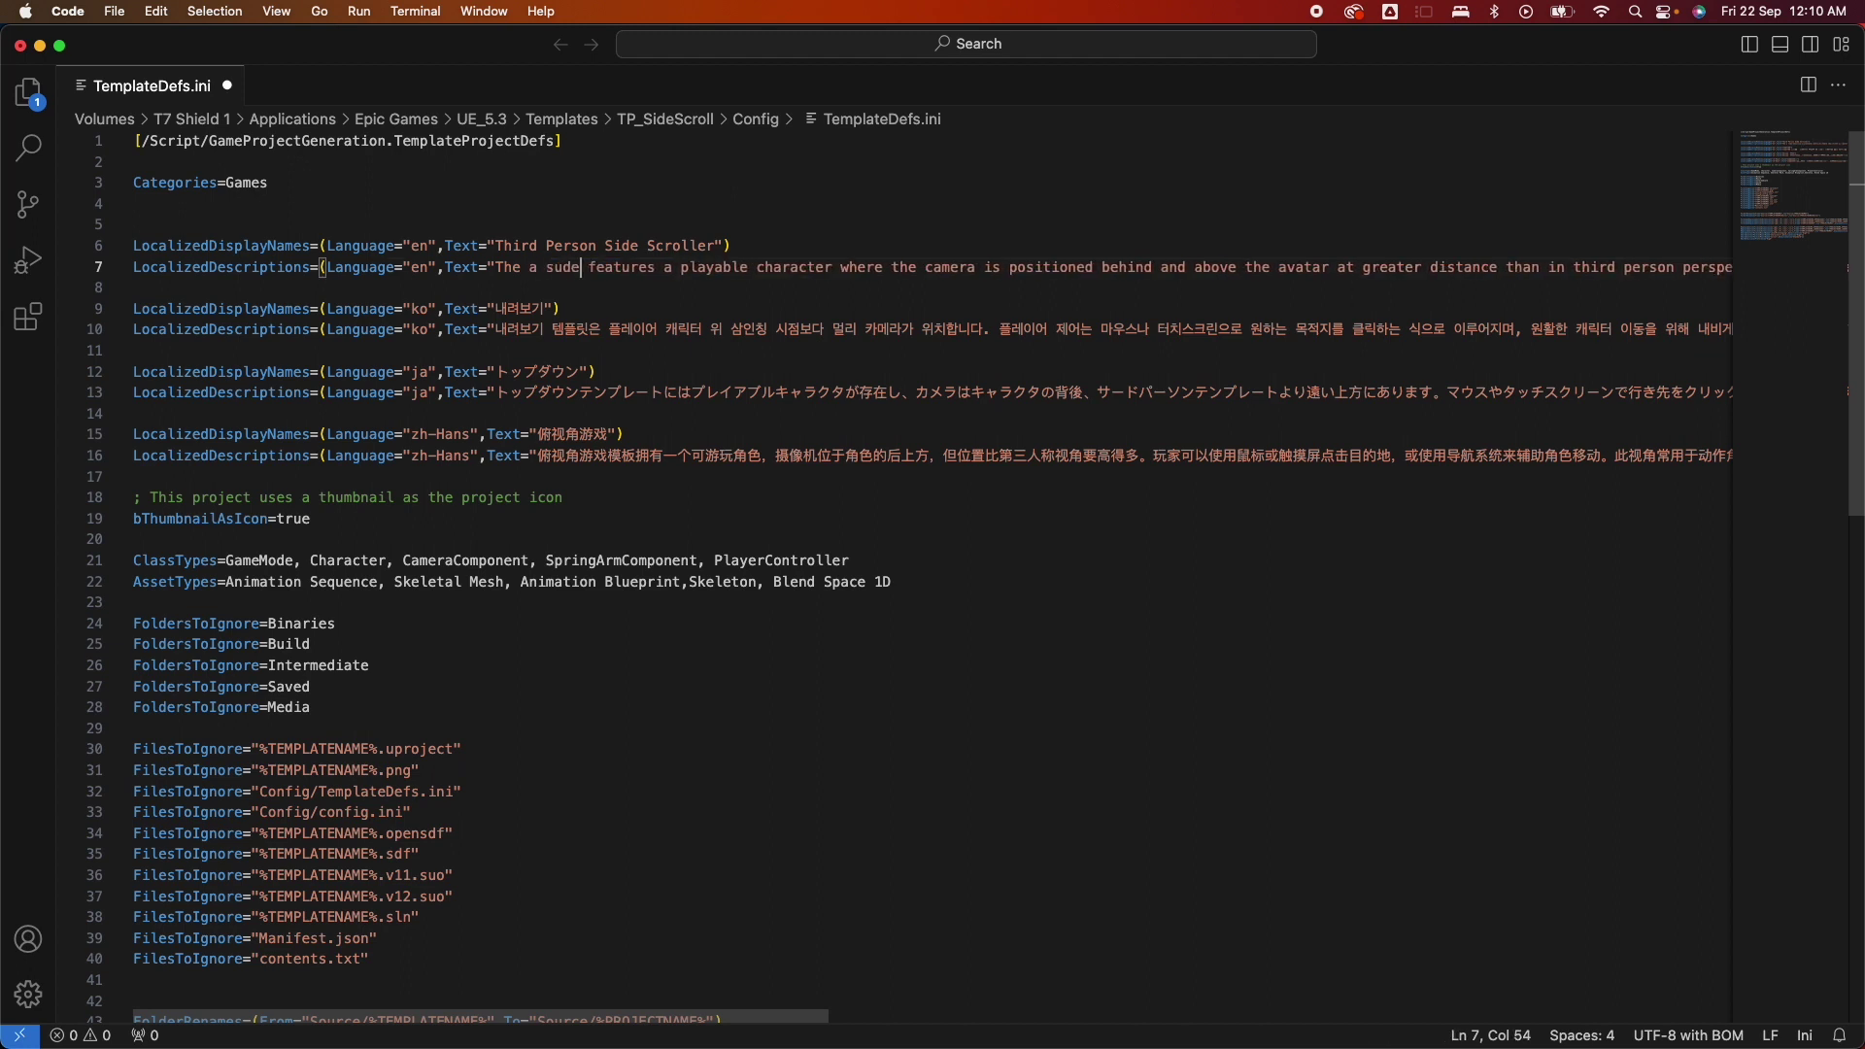
pyautogui.write('de scroll')
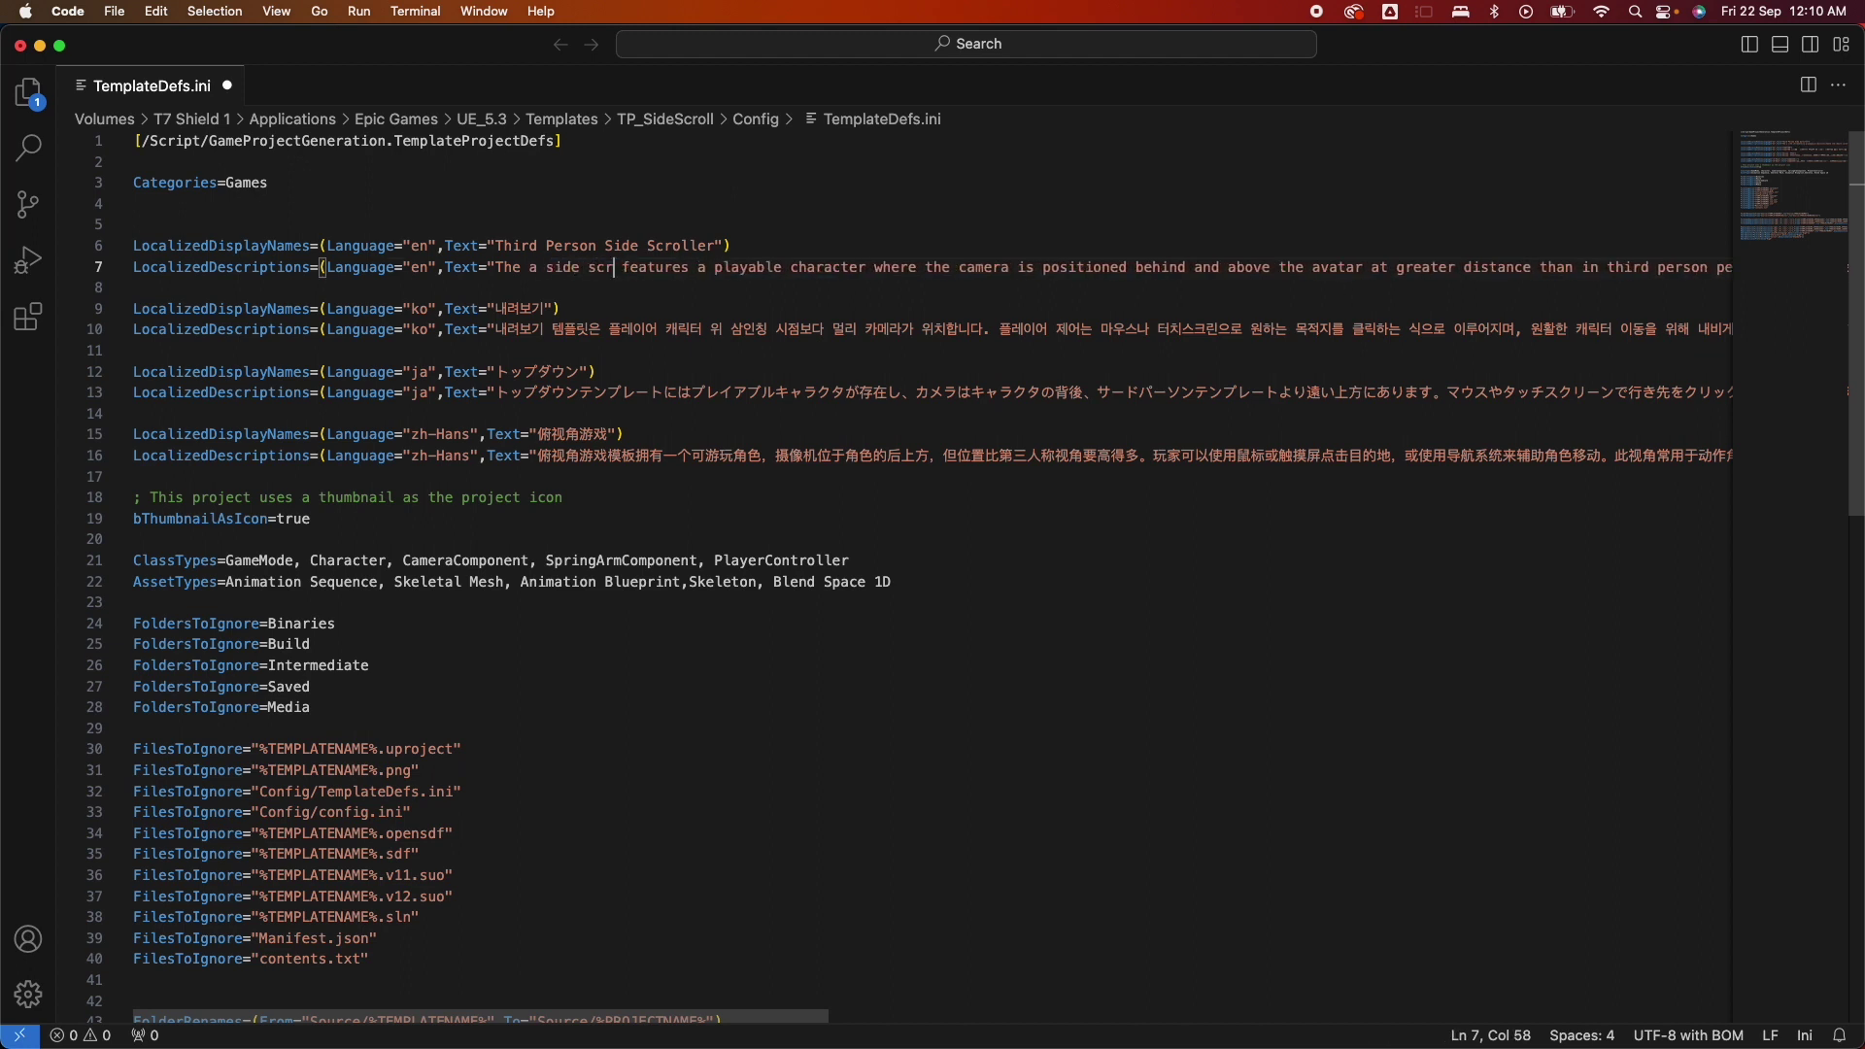
pyautogui.write('er template')
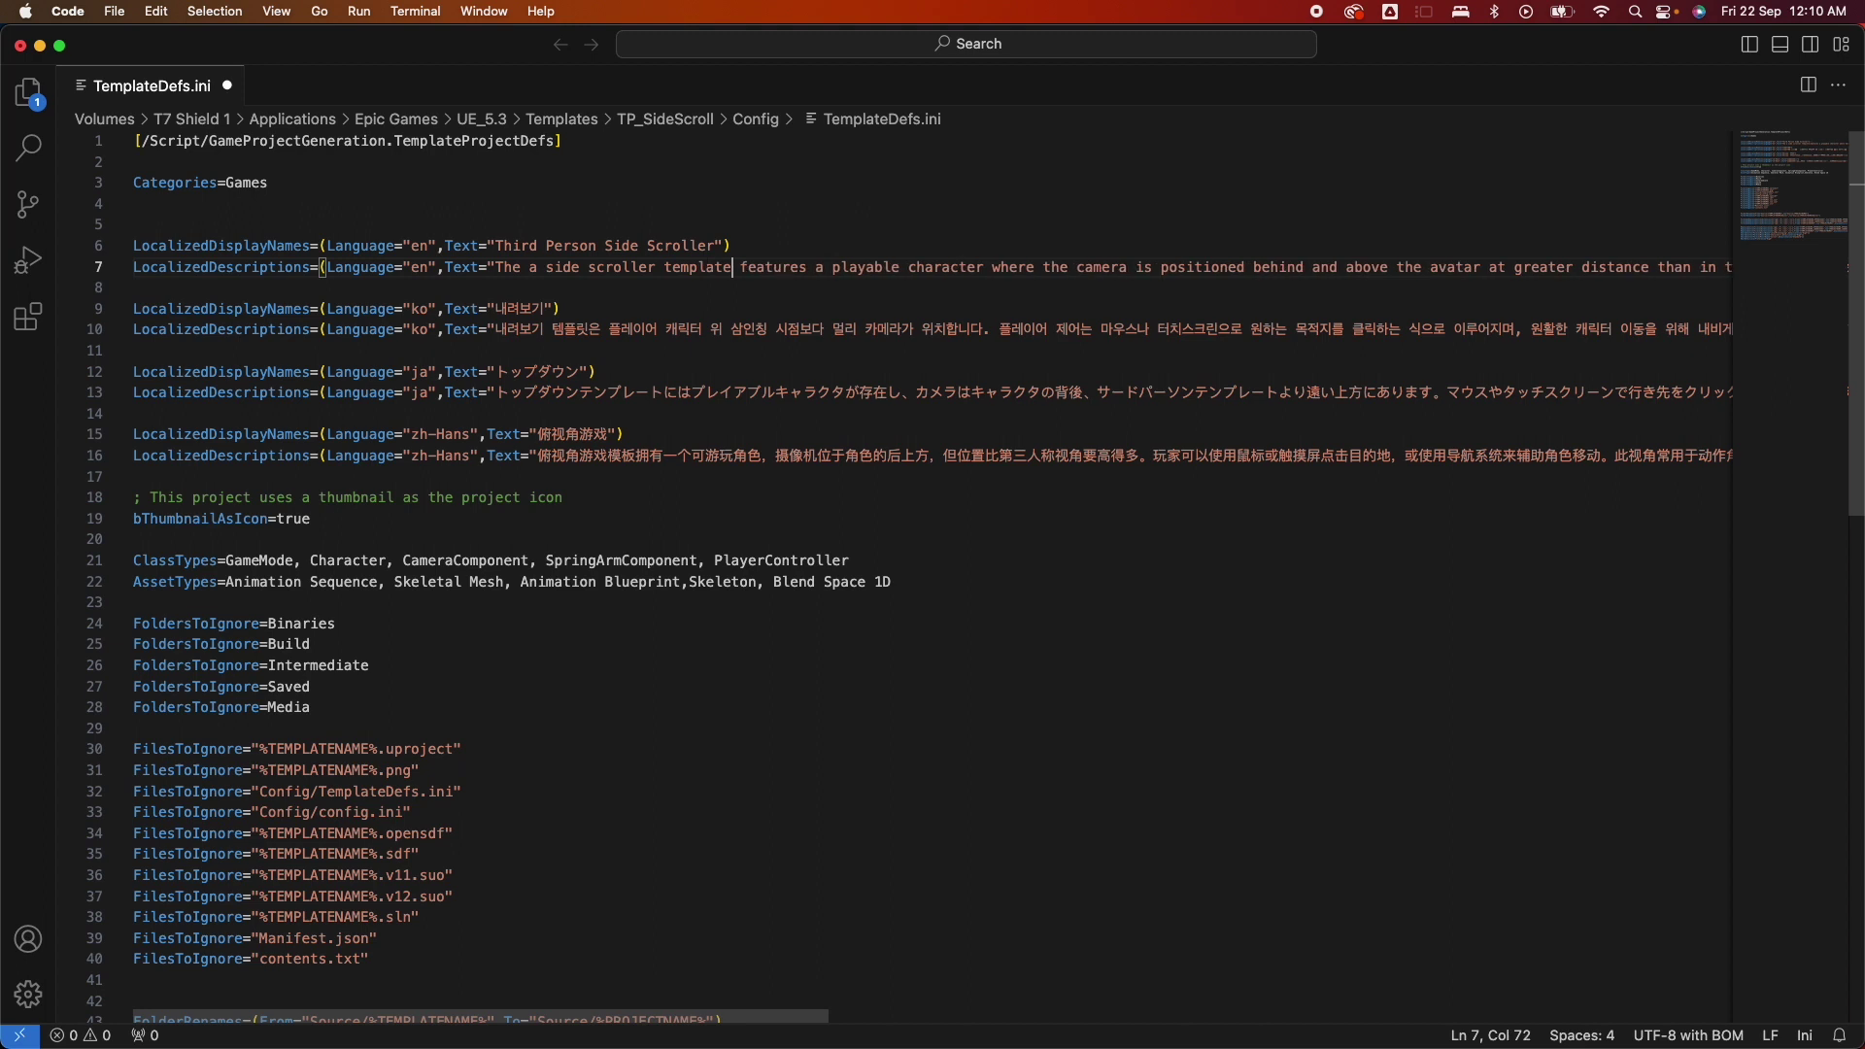
pyautogui.press('super+s')
pyautogui.click(67, 11)
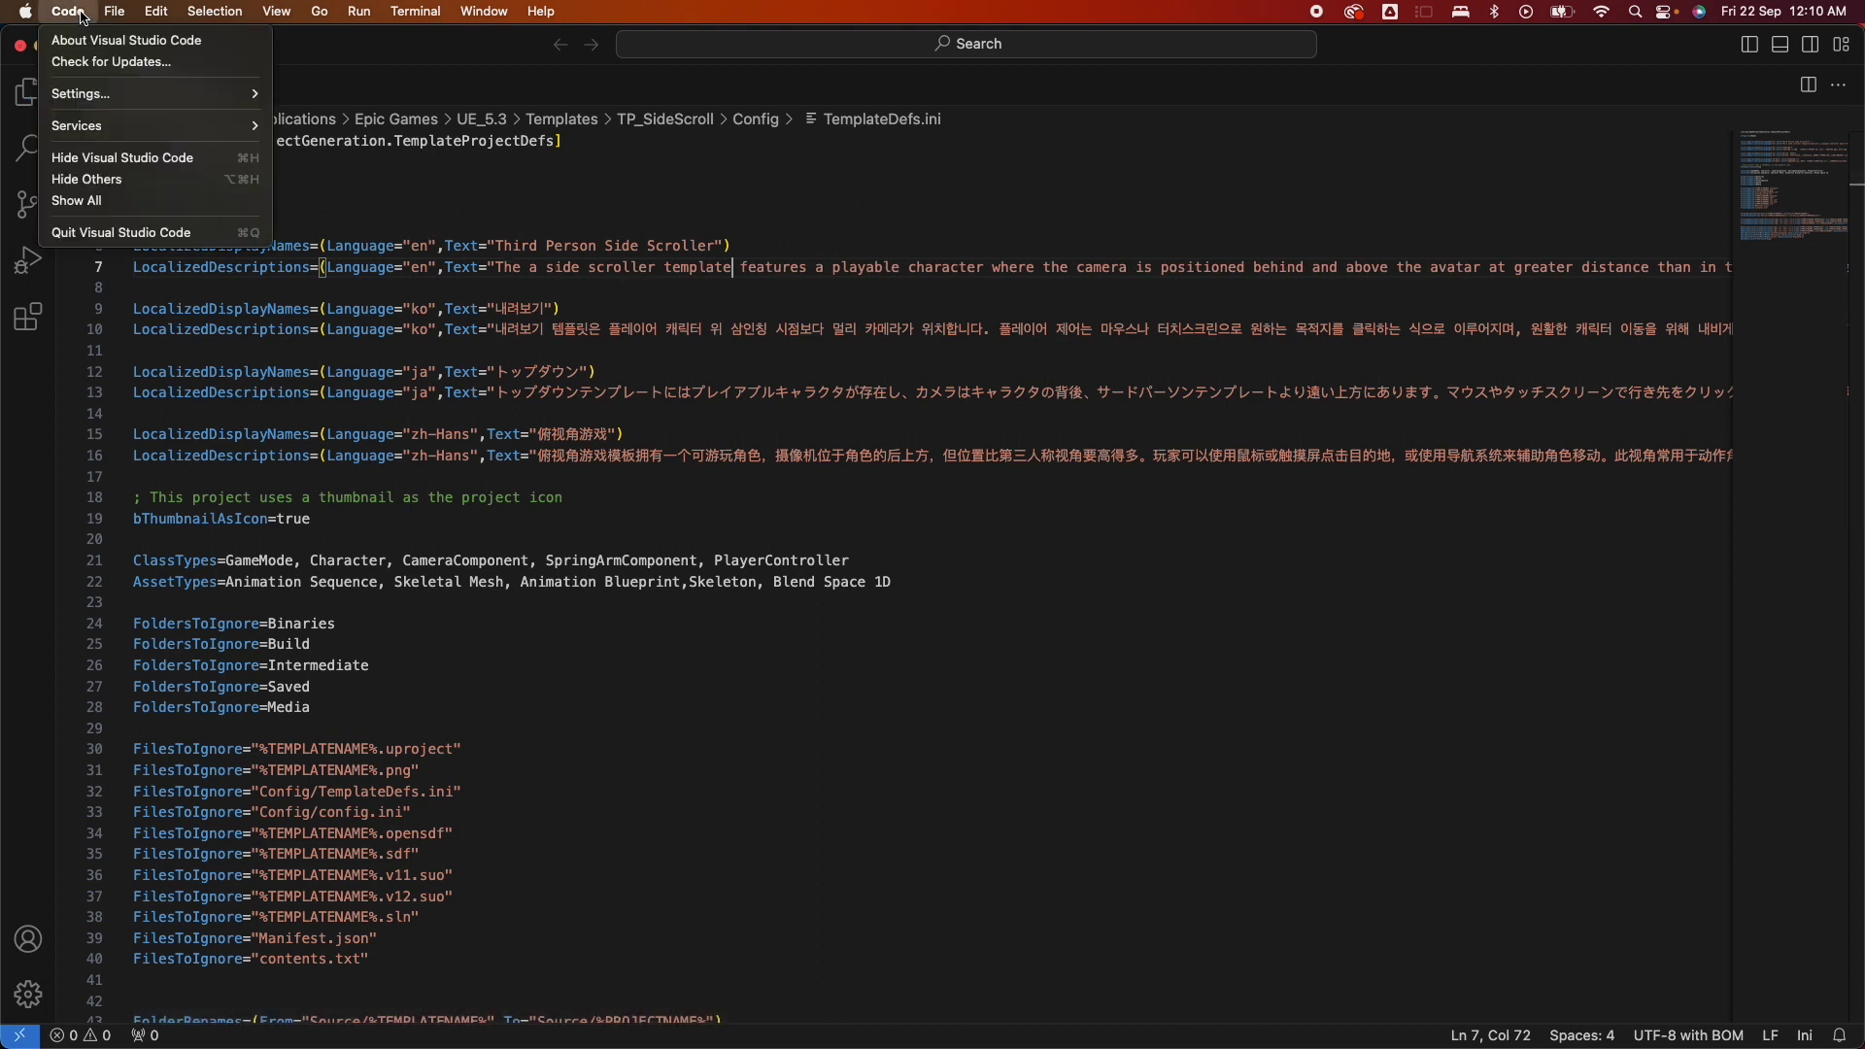
pyautogui.click(121, 232)
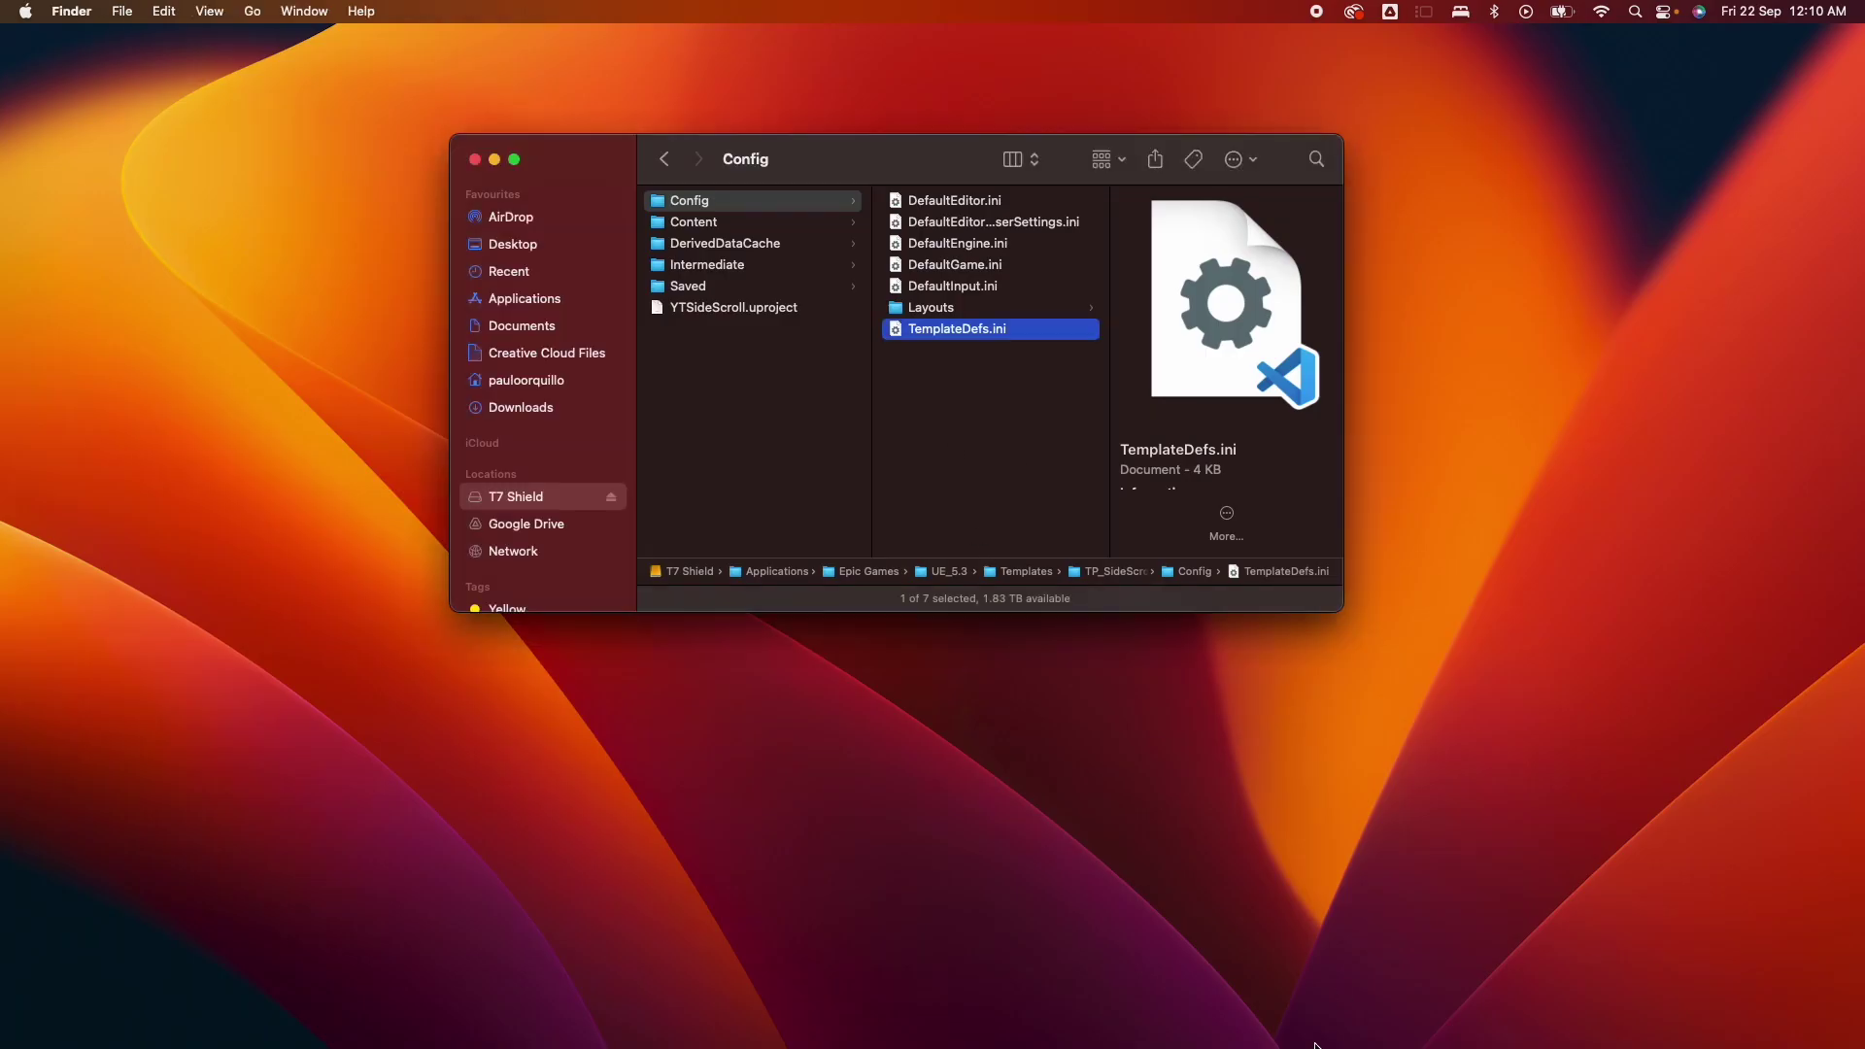
# Step: Launch Unreal Engine 5.3.0 from the Epic Games Launcher and view its Games templates
pyautogui.moveTo(1306, 1046)
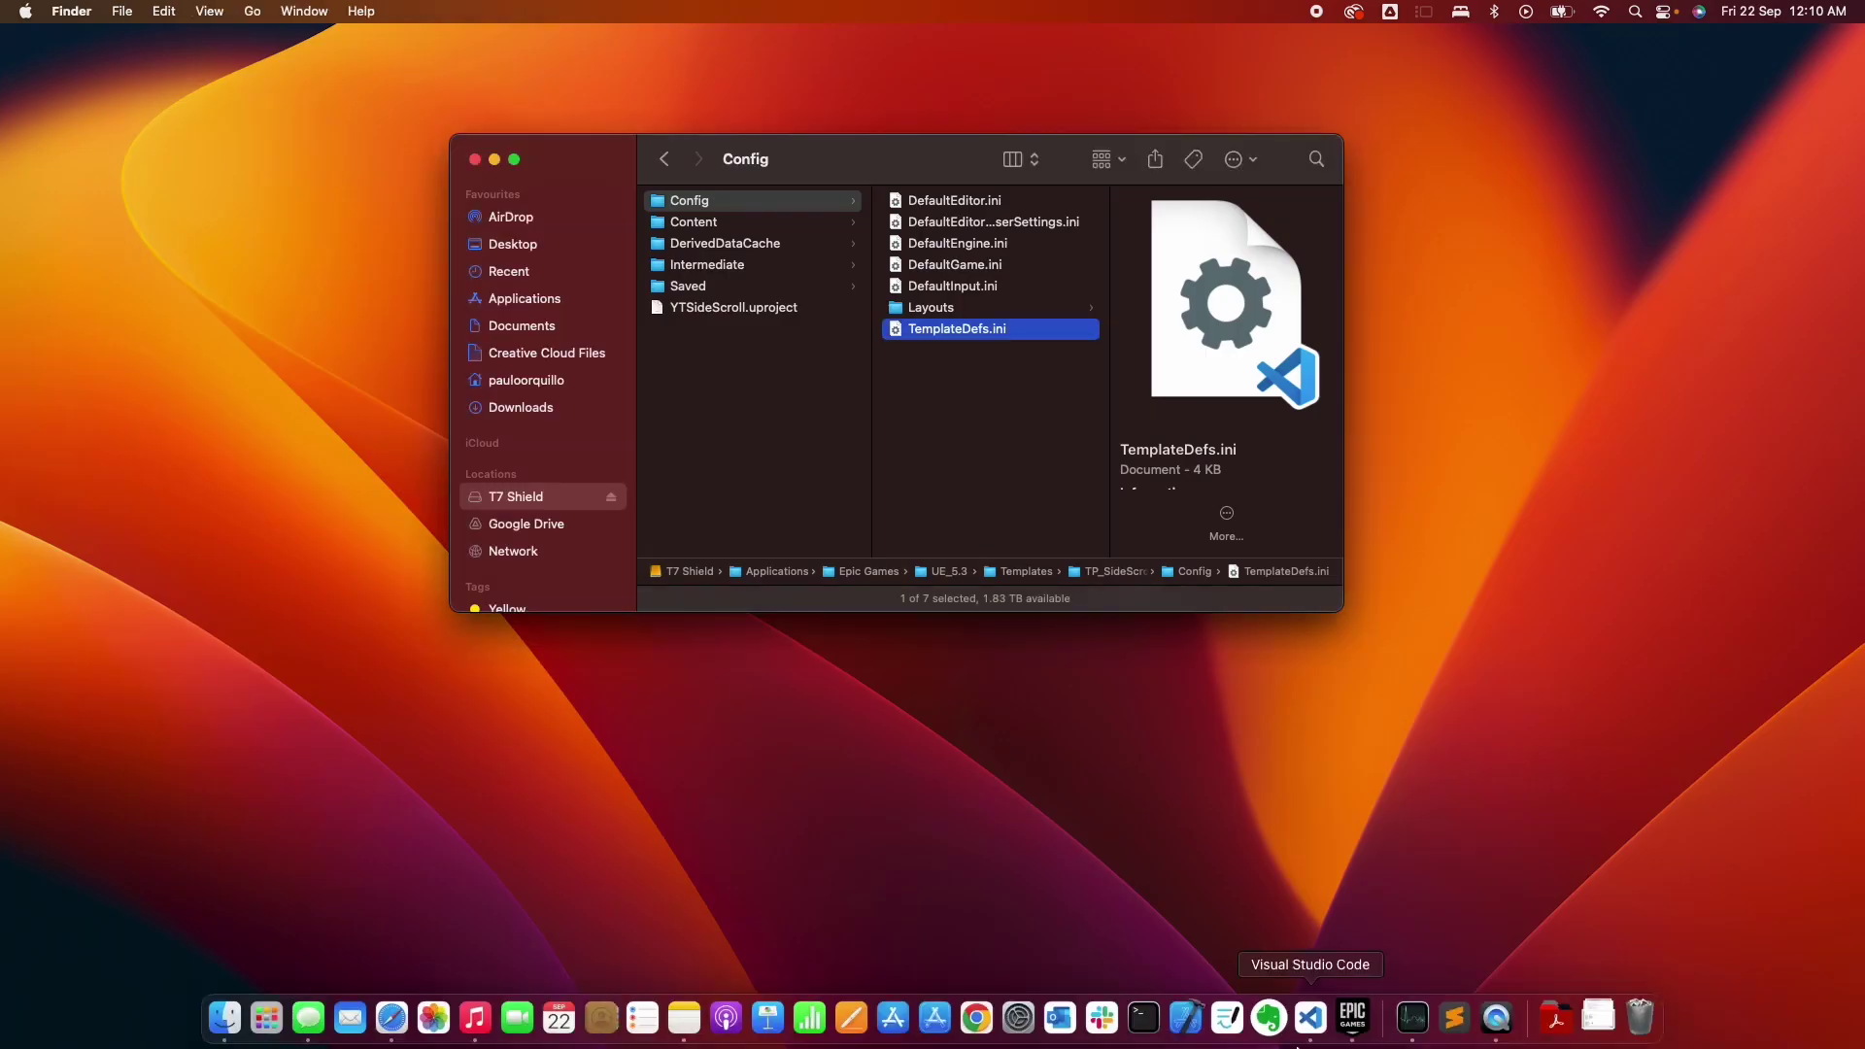
pyautogui.click(1357, 1038)
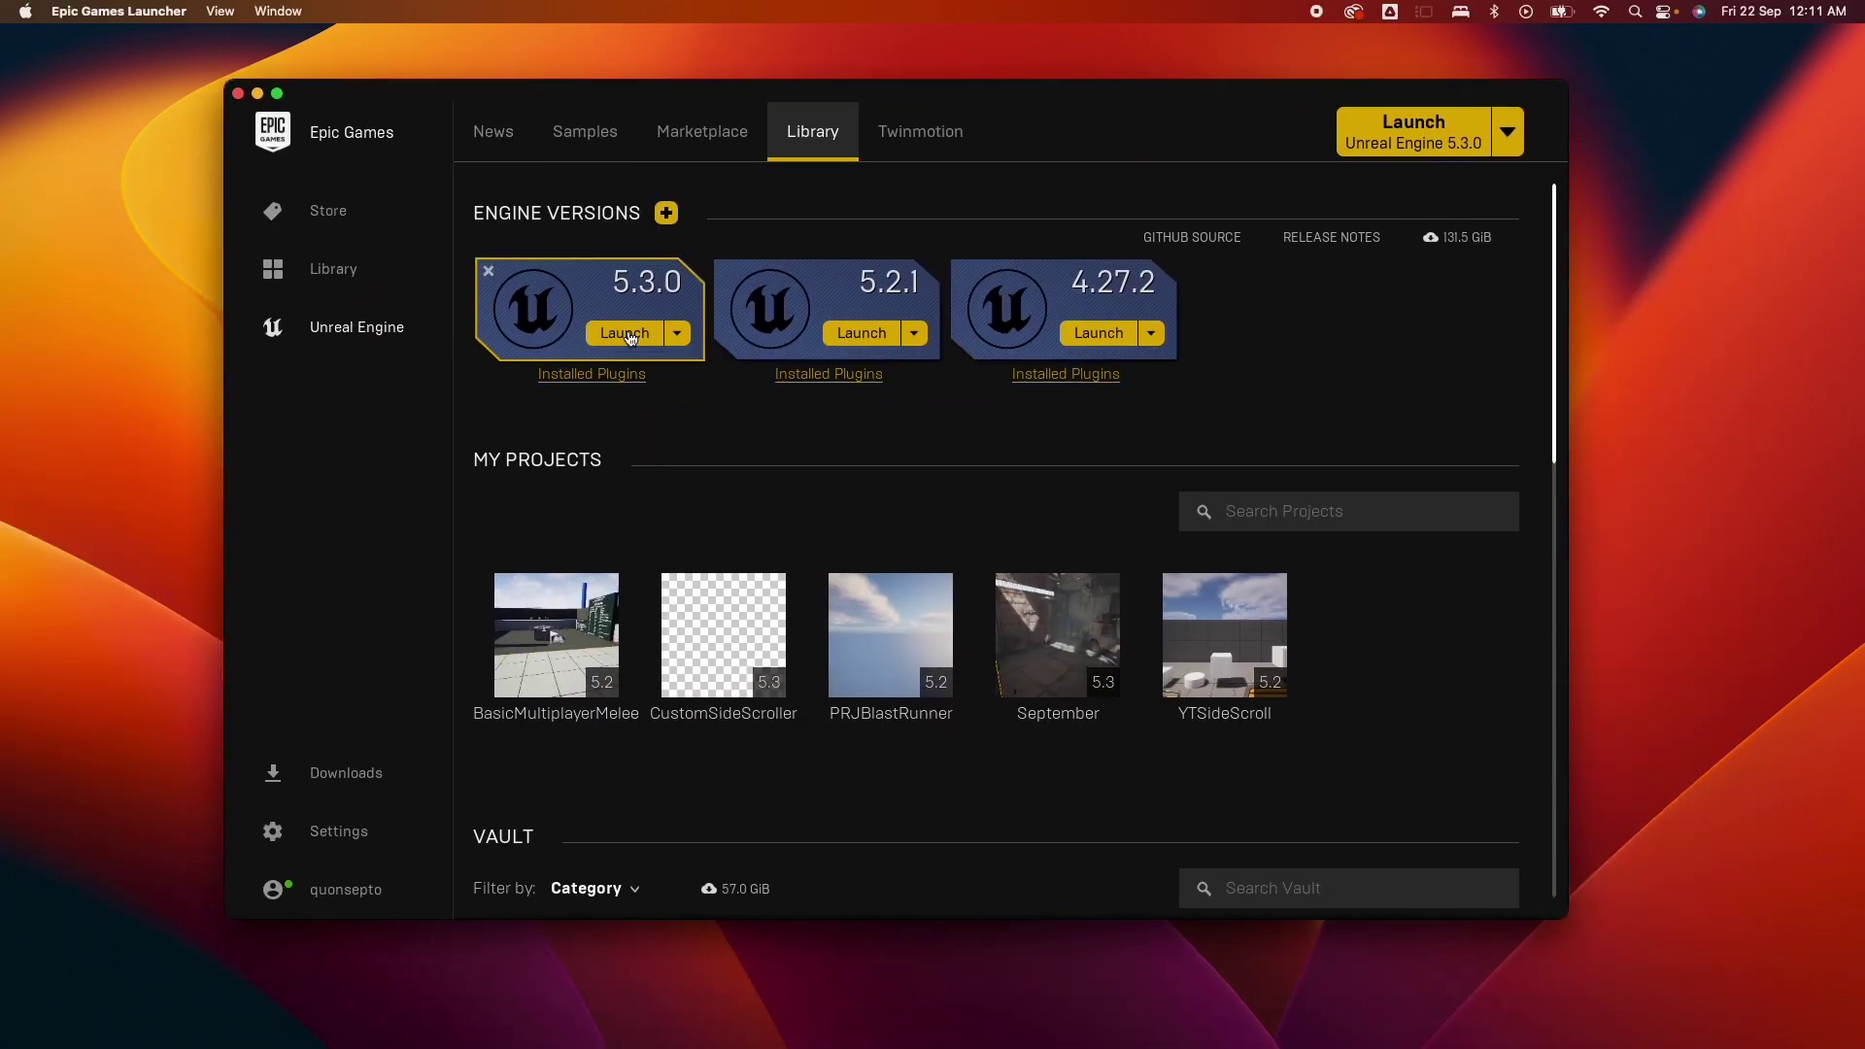
pyautogui.click(629, 335)
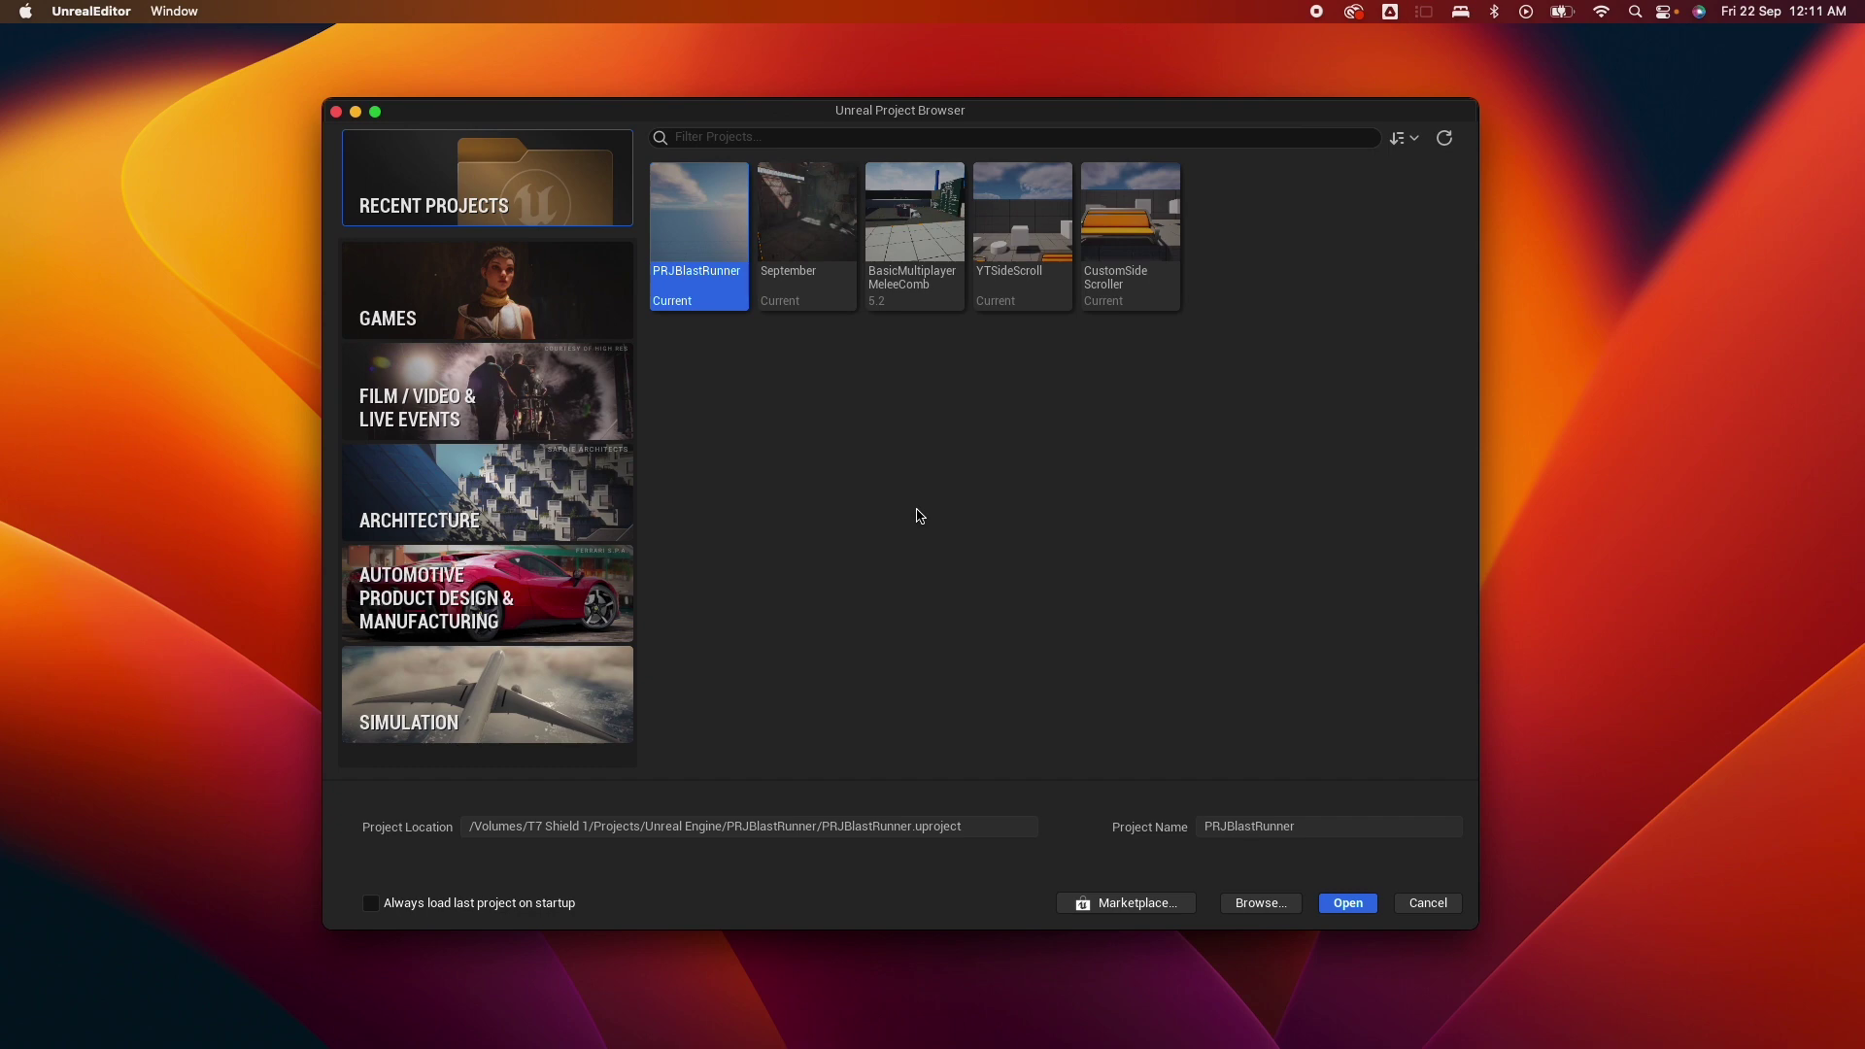
pyautogui.click(412, 304)
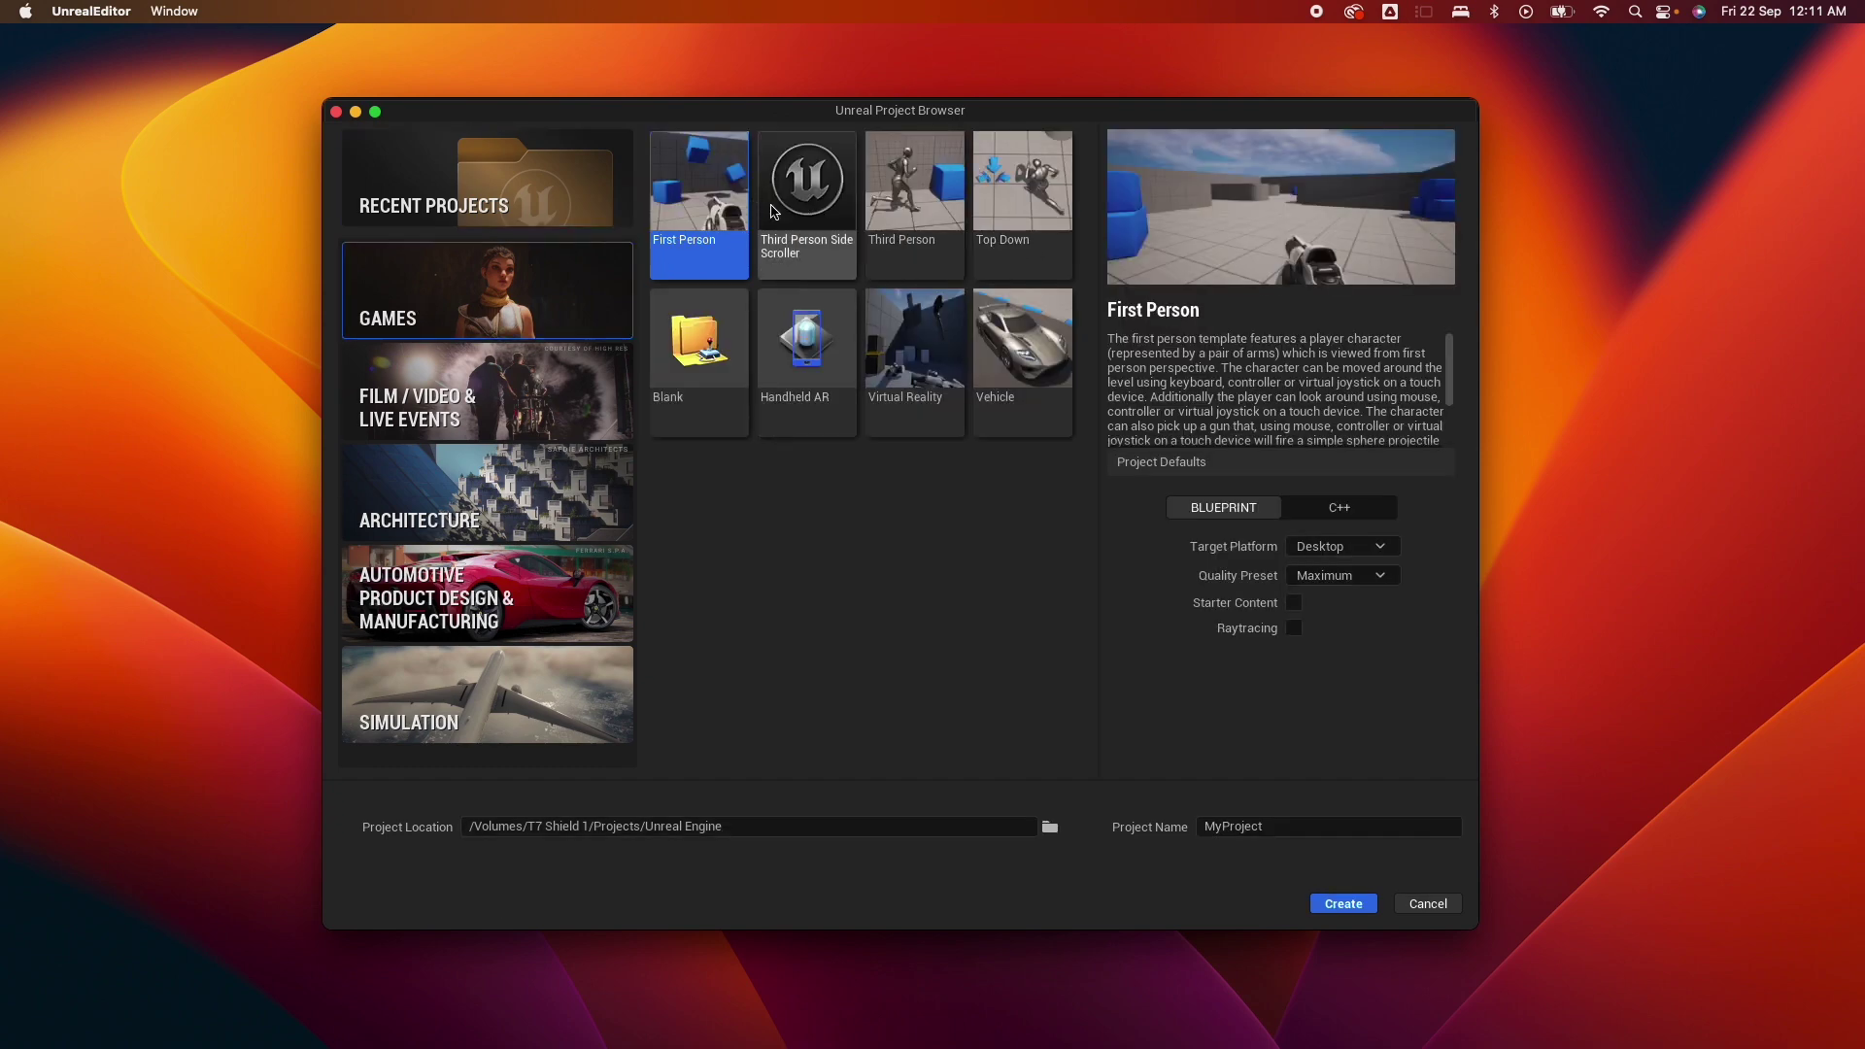
# Step: Compare Third Person Side Scroller with the other Games templates, then place the Media folder on the desktop
pyautogui.click(816, 215)
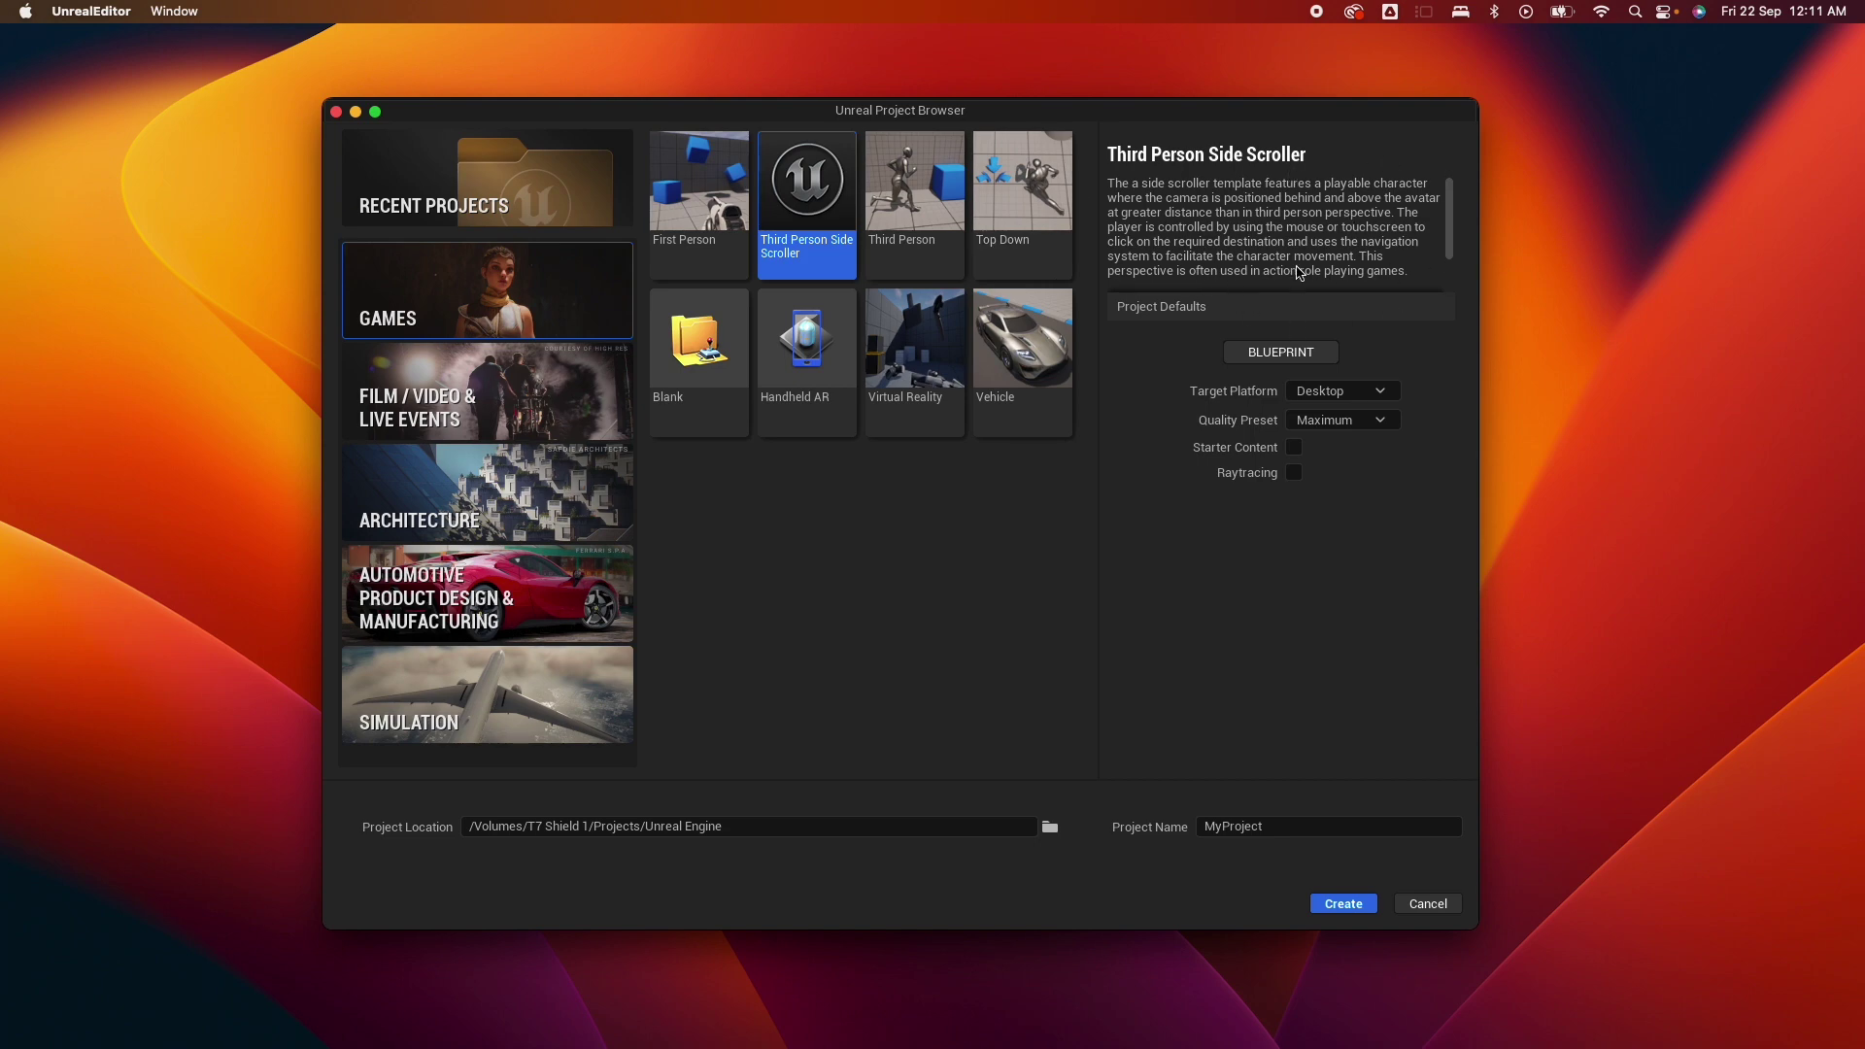
pyautogui.click(952, 227)
pyautogui.click(1011, 243)
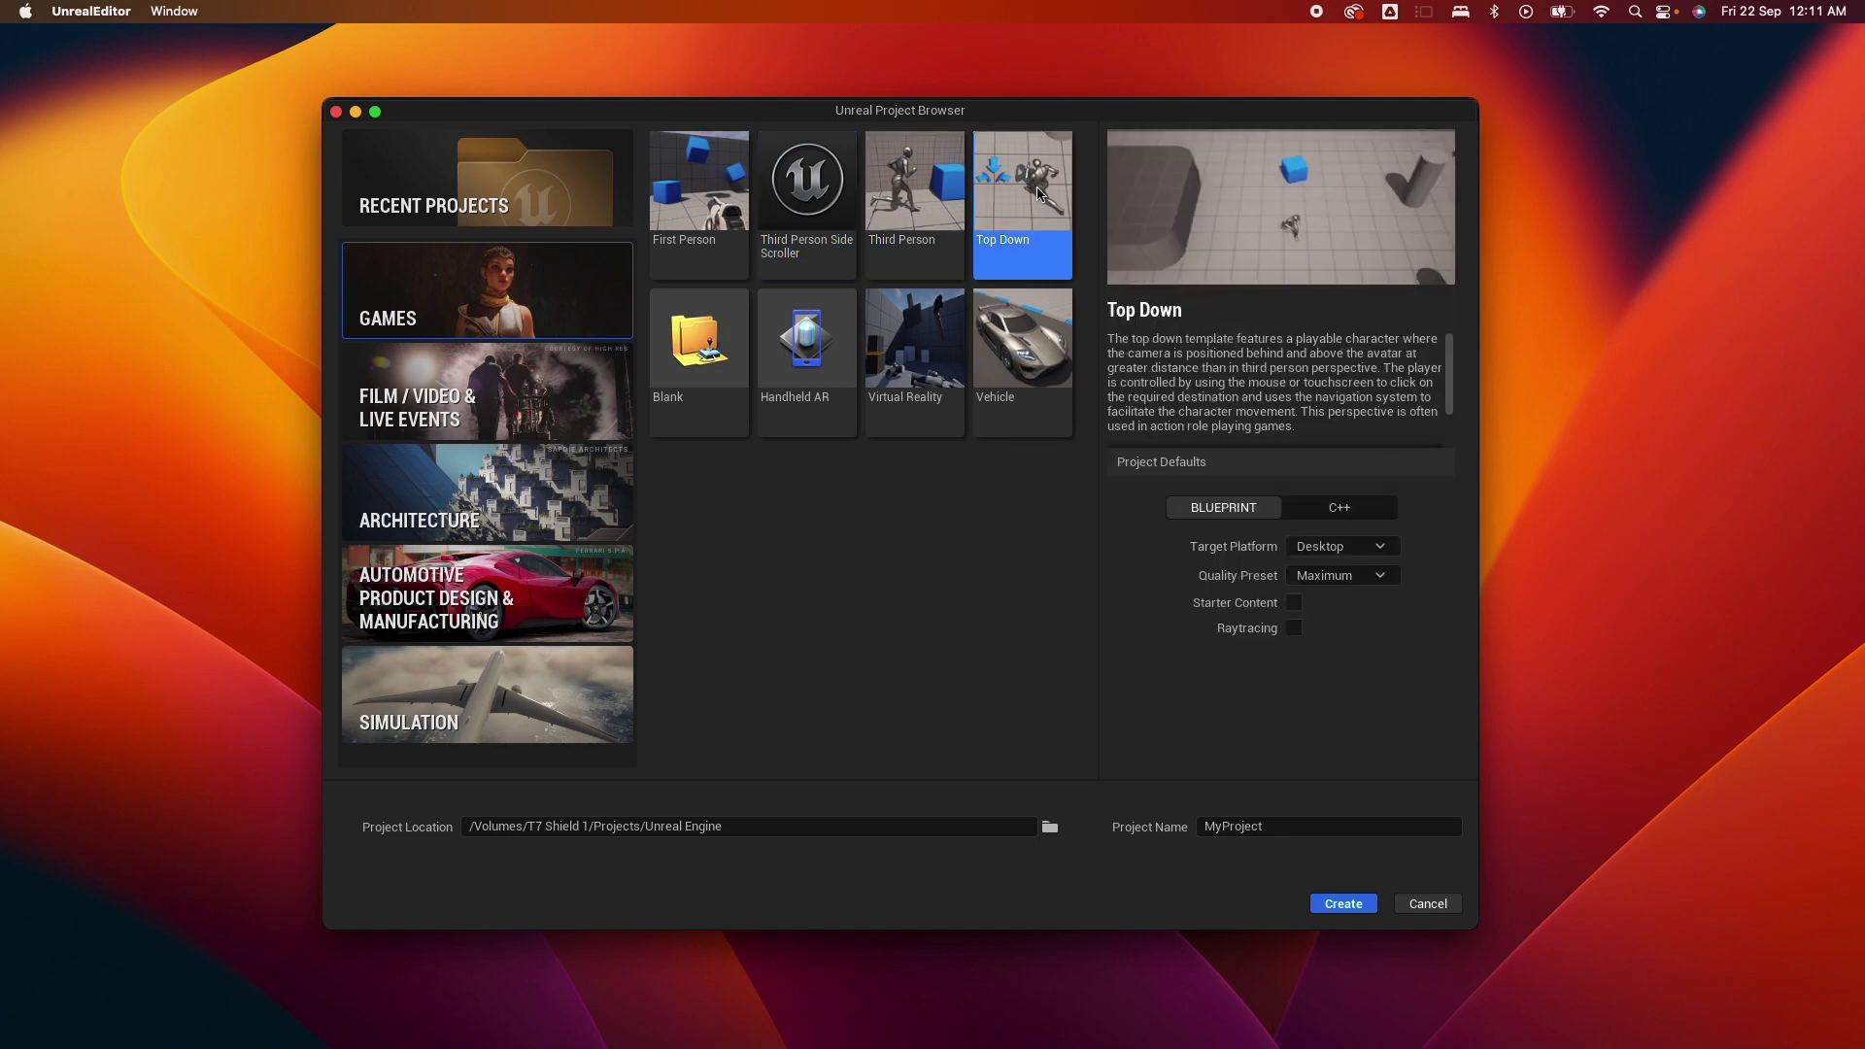
pyautogui.click(1008, 332)
pyautogui.click(806, 338)
pyautogui.click(699, 340)
pyautogui.click(694, 225)
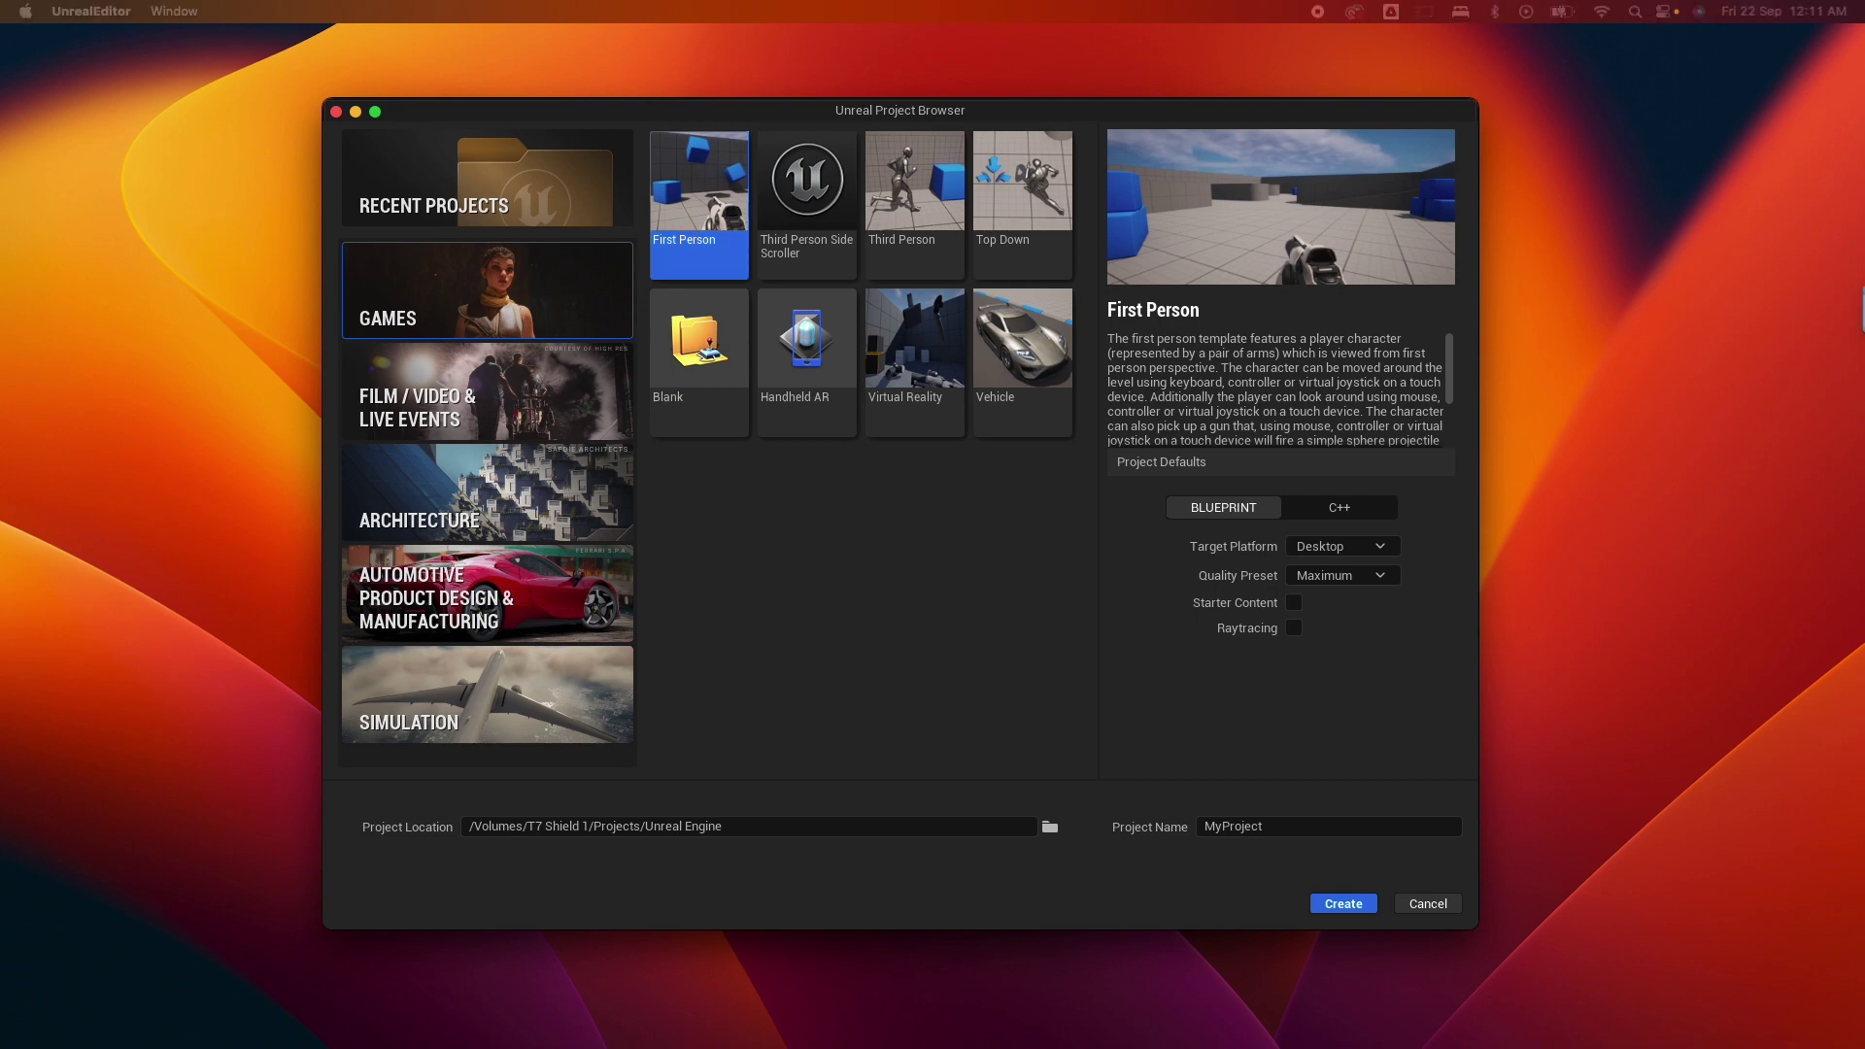
pyautogui.moveTo(1737, 272); pyautogui.dragTo(1742, 181)
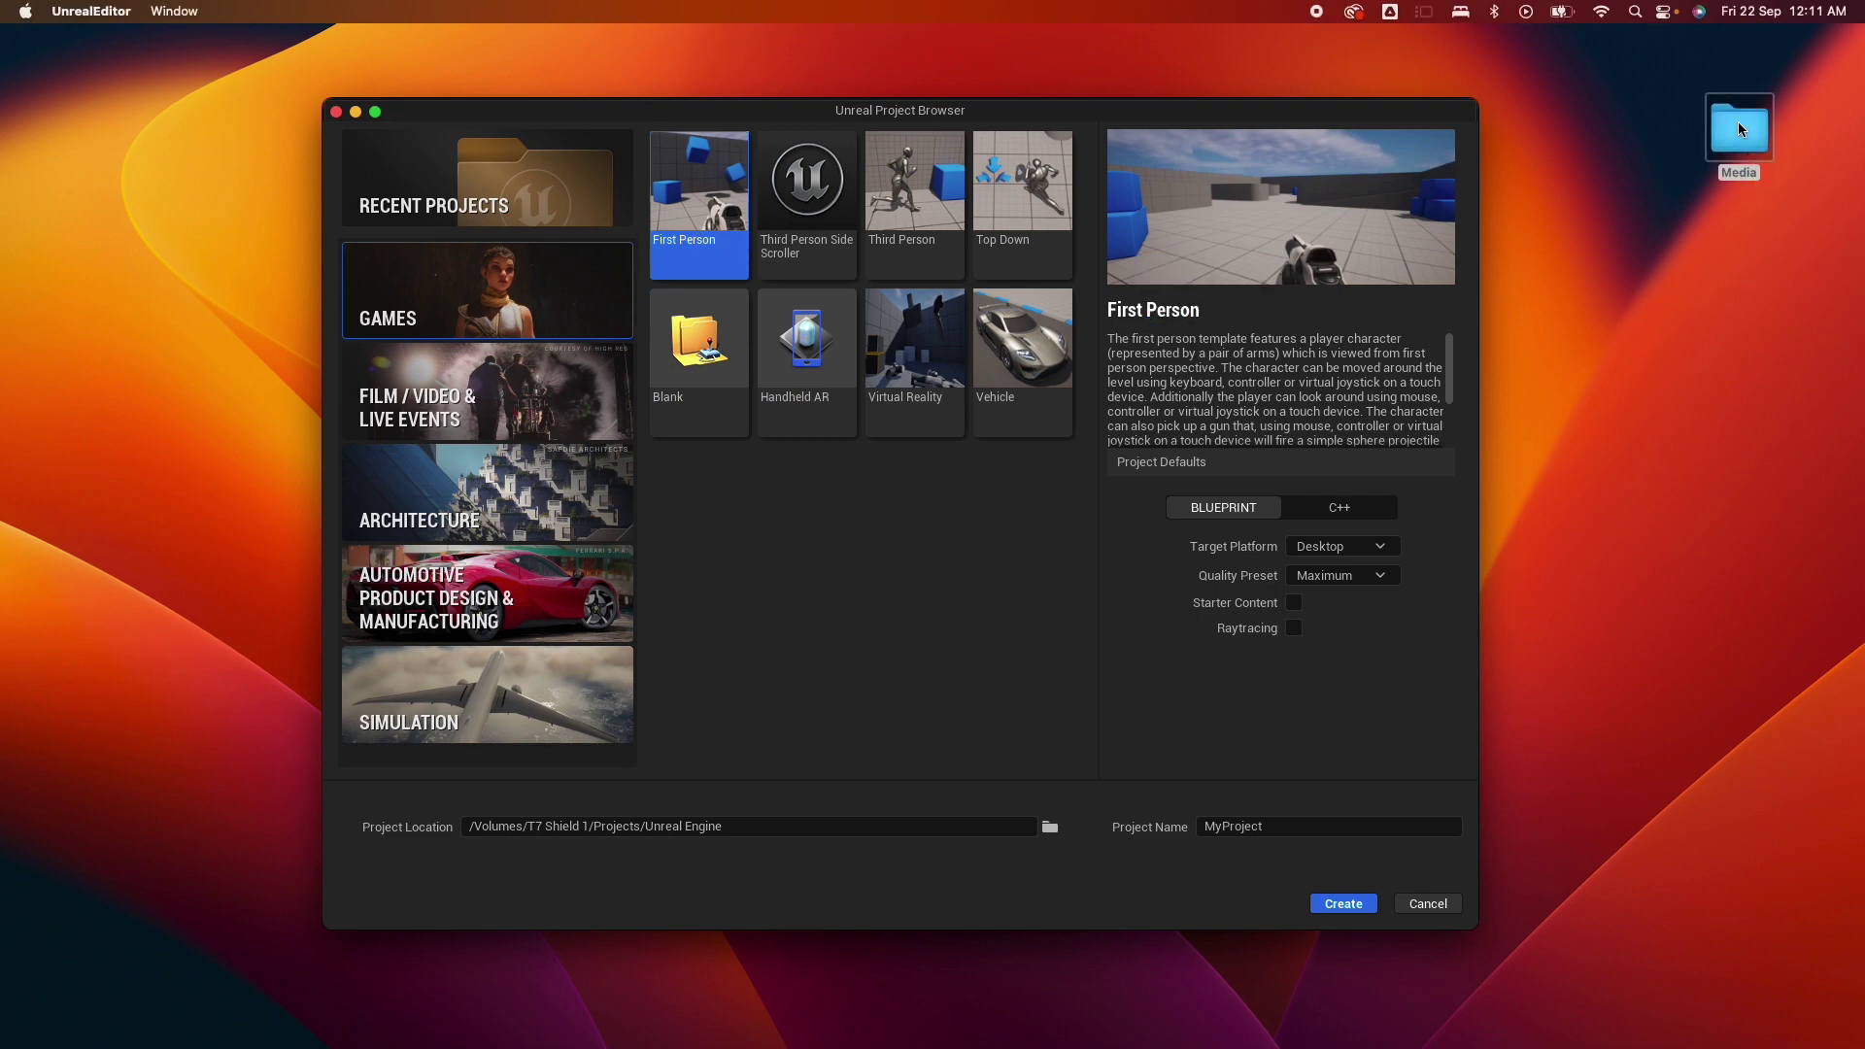
# Step: Open the desktop Media folder and preview the YTSideScroll icon and YTSideScroll_Preview images
pyautogui.doubleClick(1739, 120)
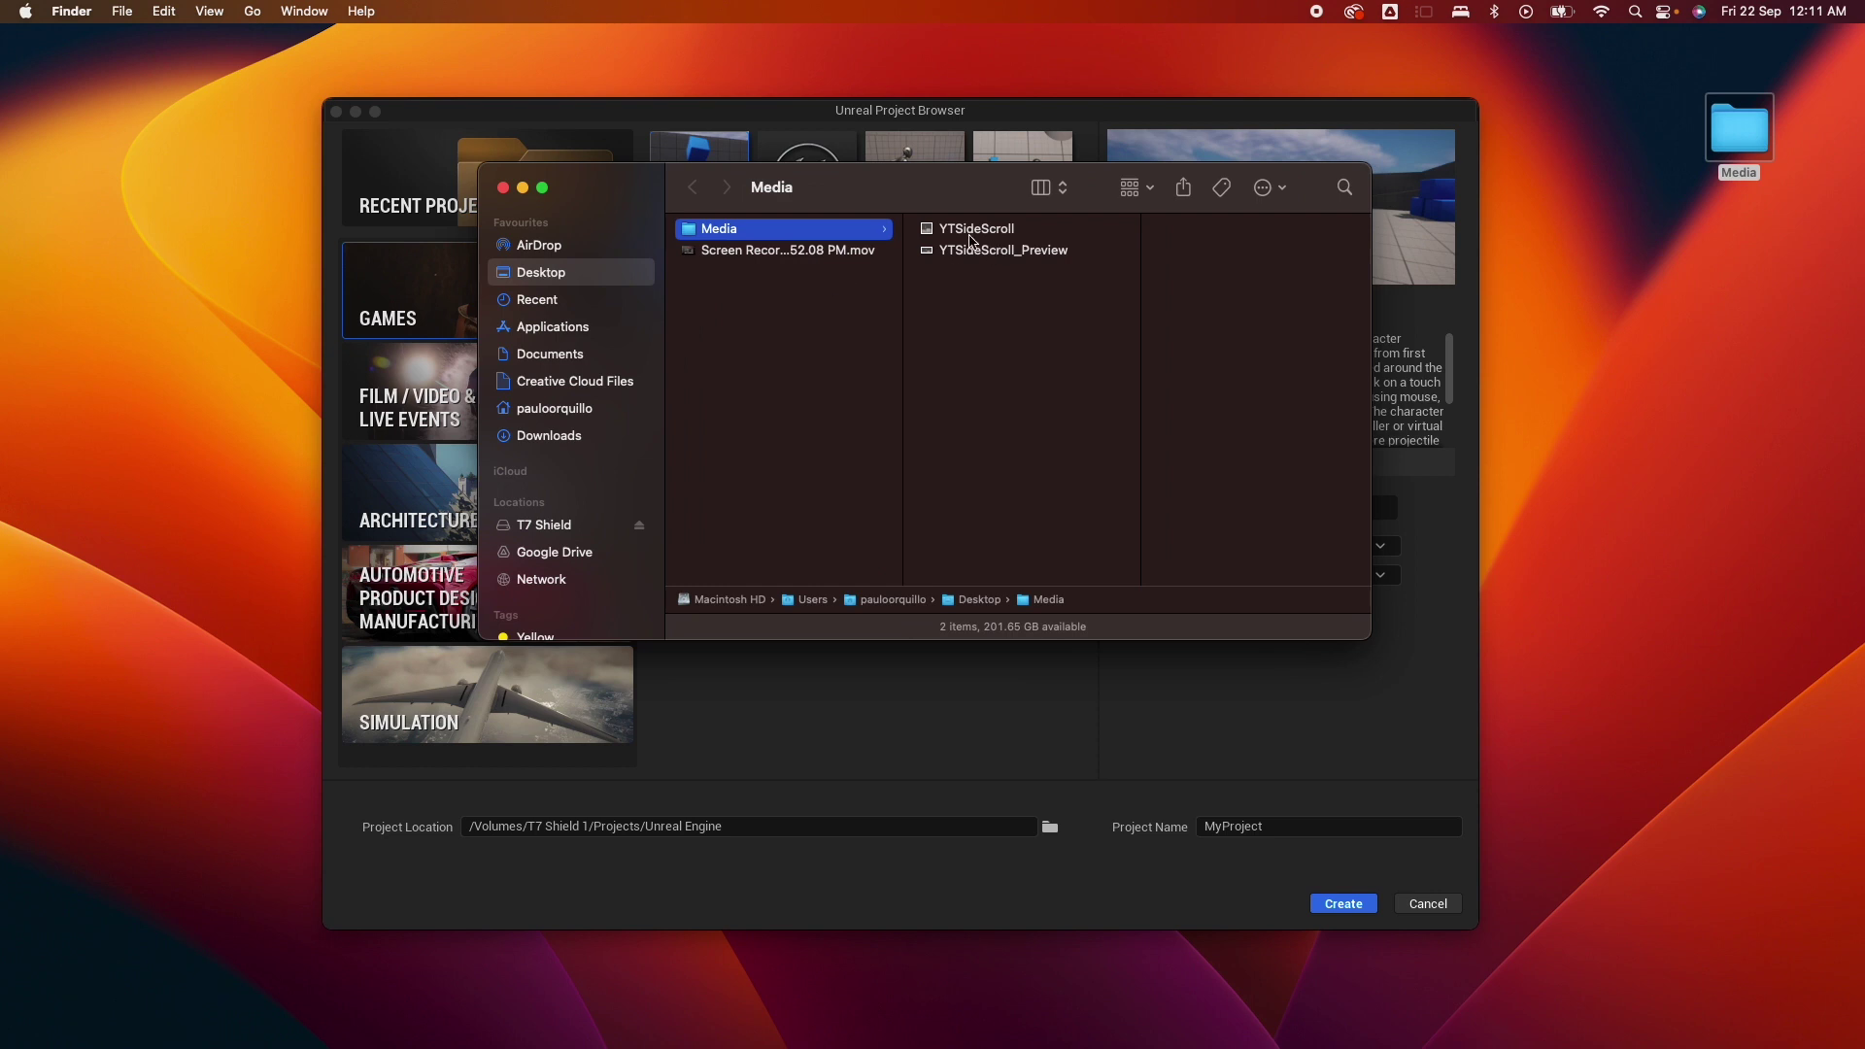
pyautogui.click(972, 233)
pyautogui.scroll(-3, 1306, 456)
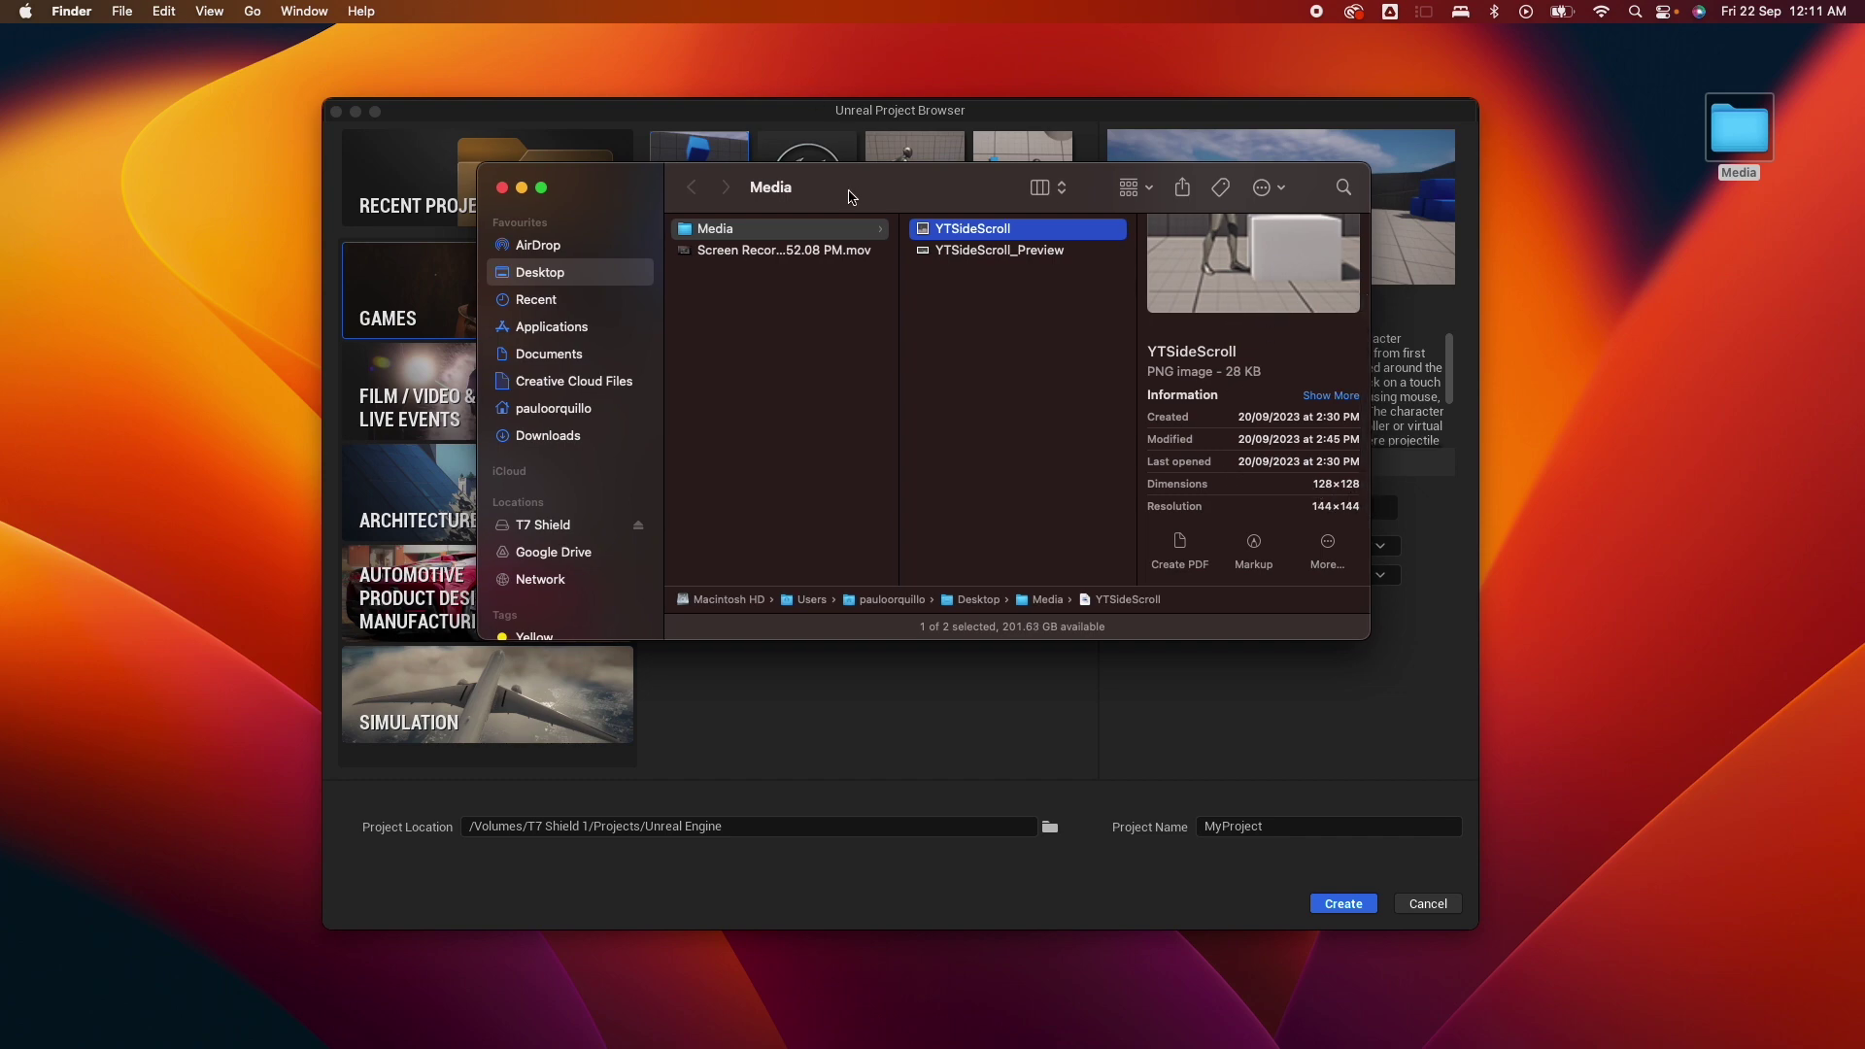
pyautogui.moveTo(849, 192); pyautogui.dragTo(687, 367)
pyautogui.click(804, 429)
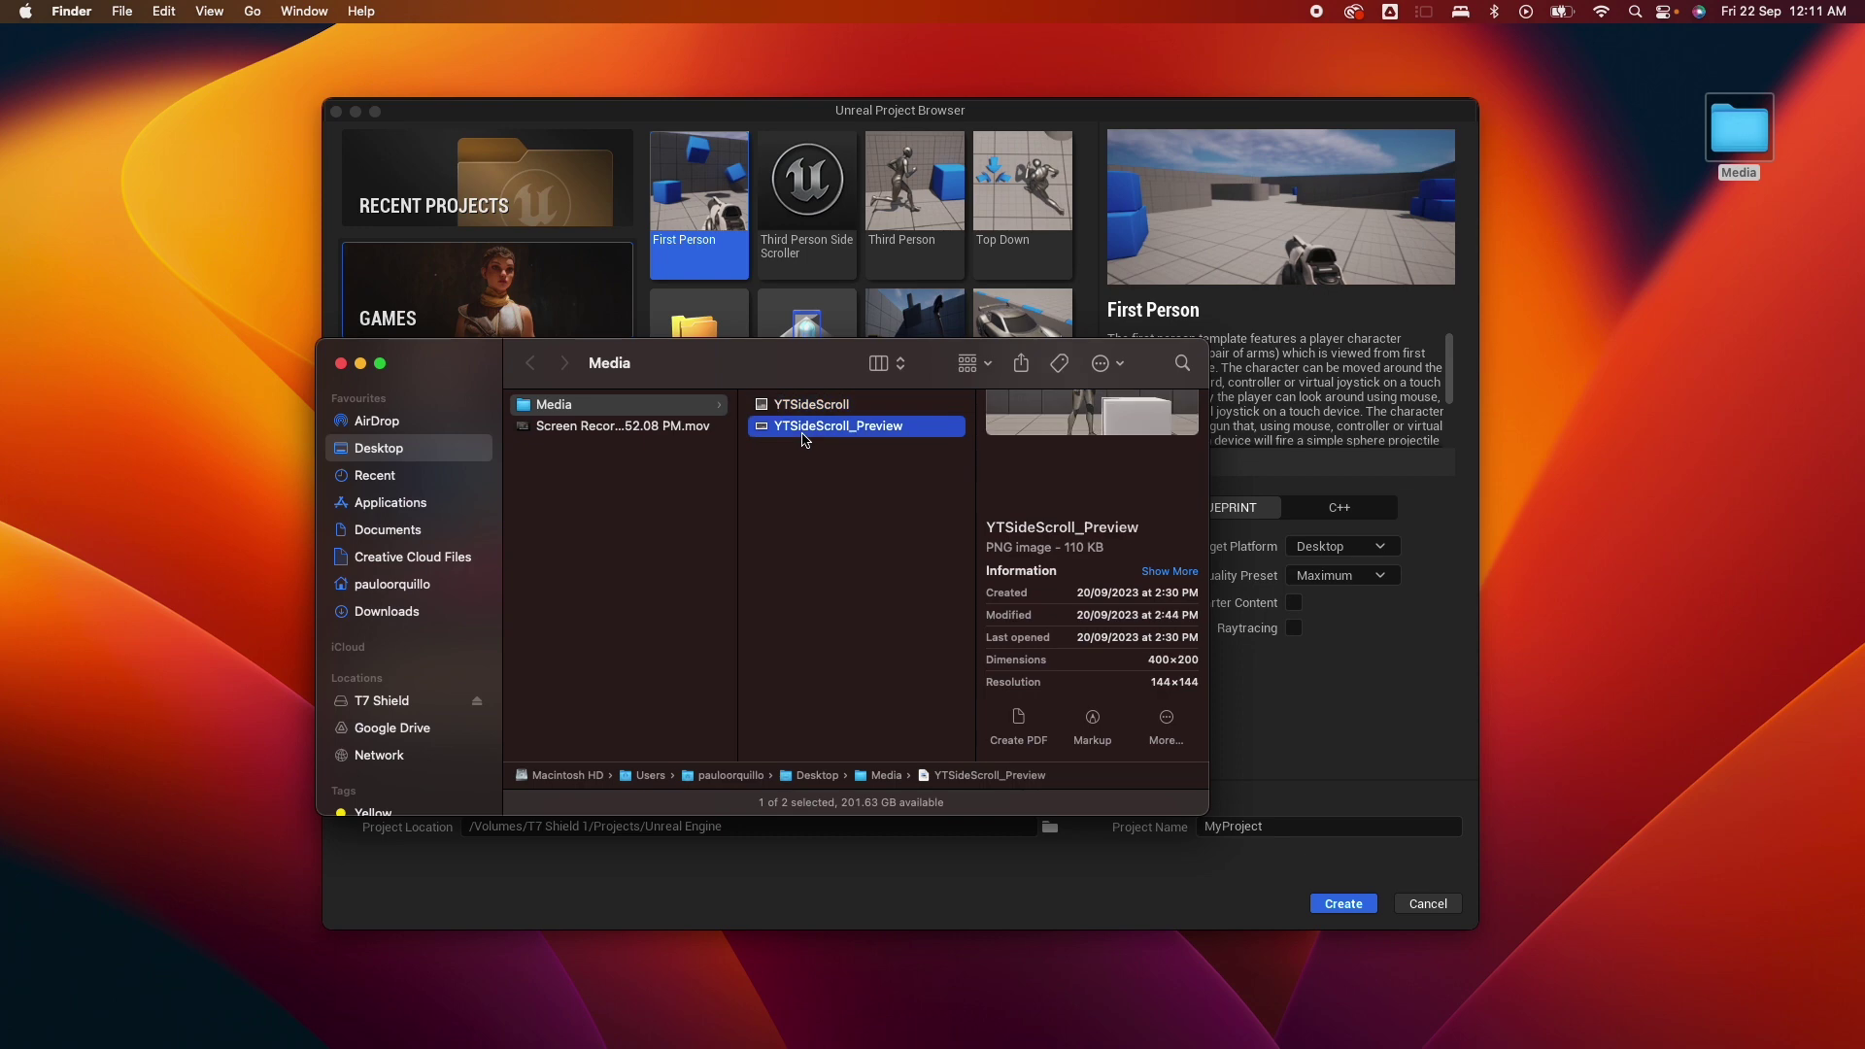
pyautogui.scroll(-3, 1147, 670)
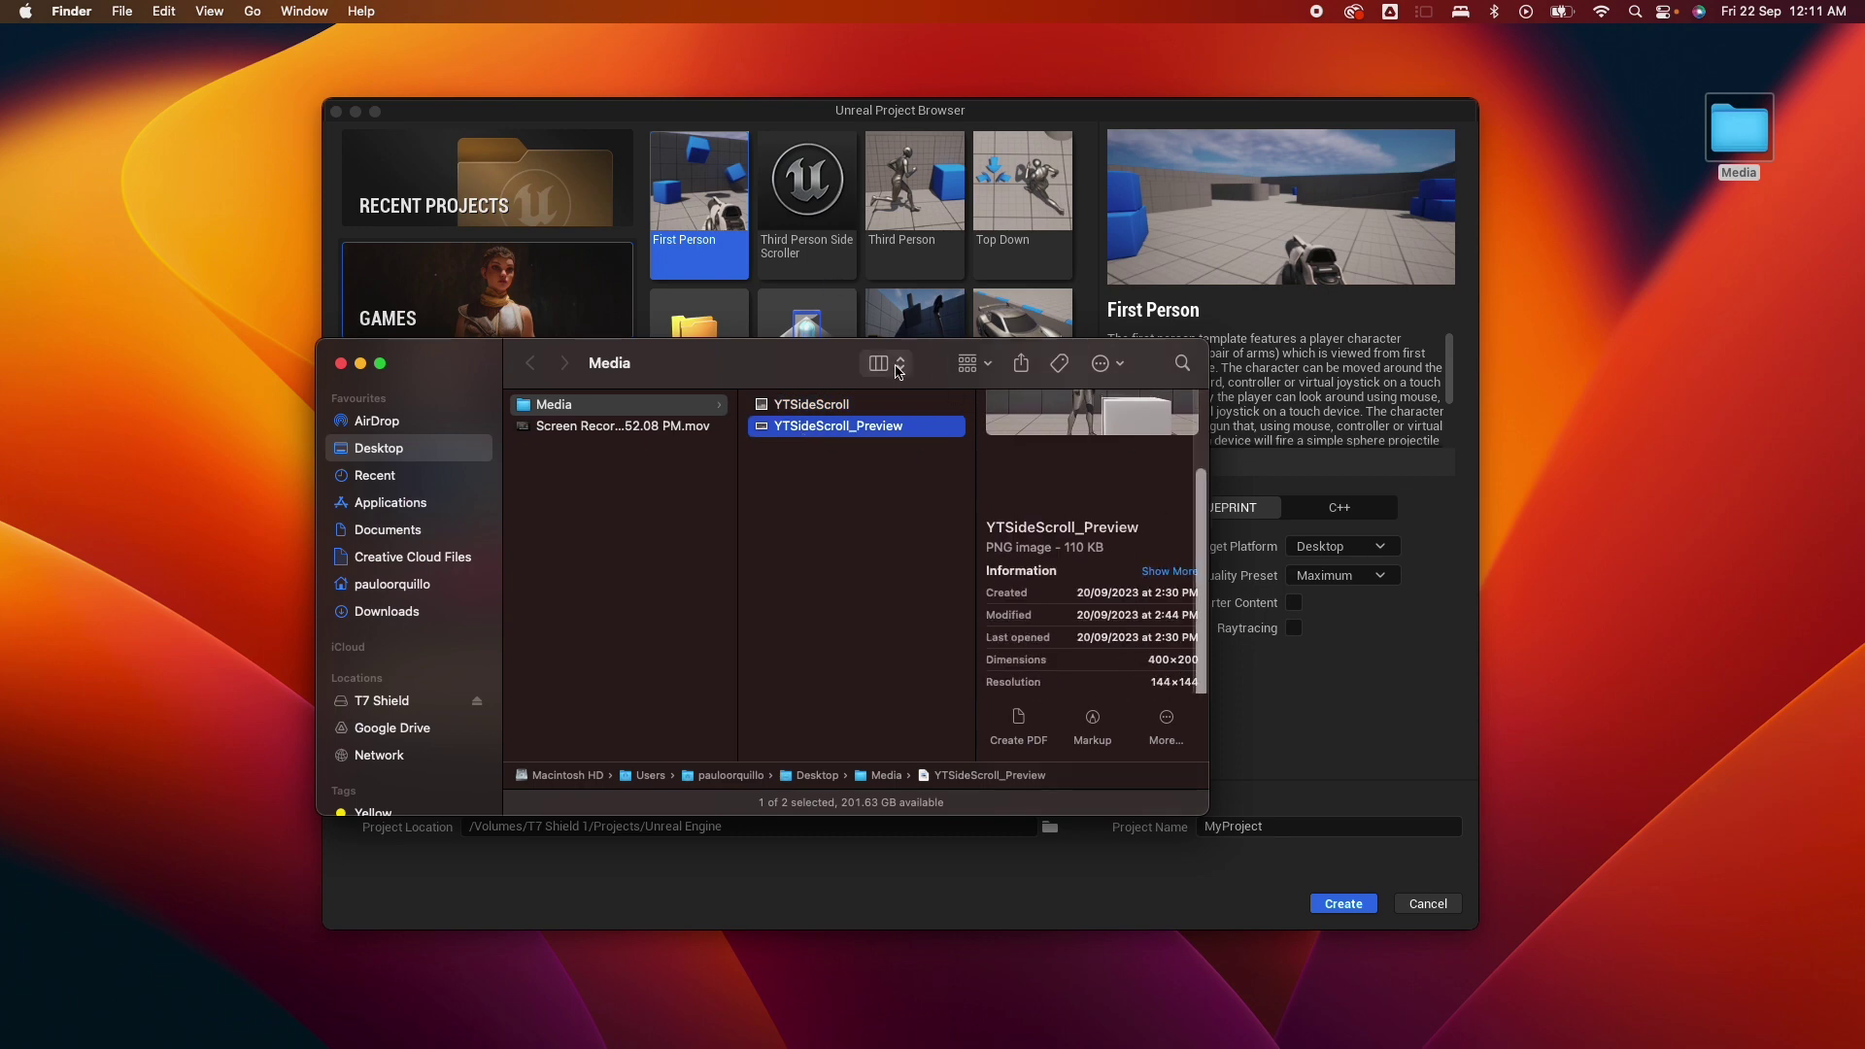
pyautogui.moveTo(978, 383); pyautogui.dragTo(1600, 423)
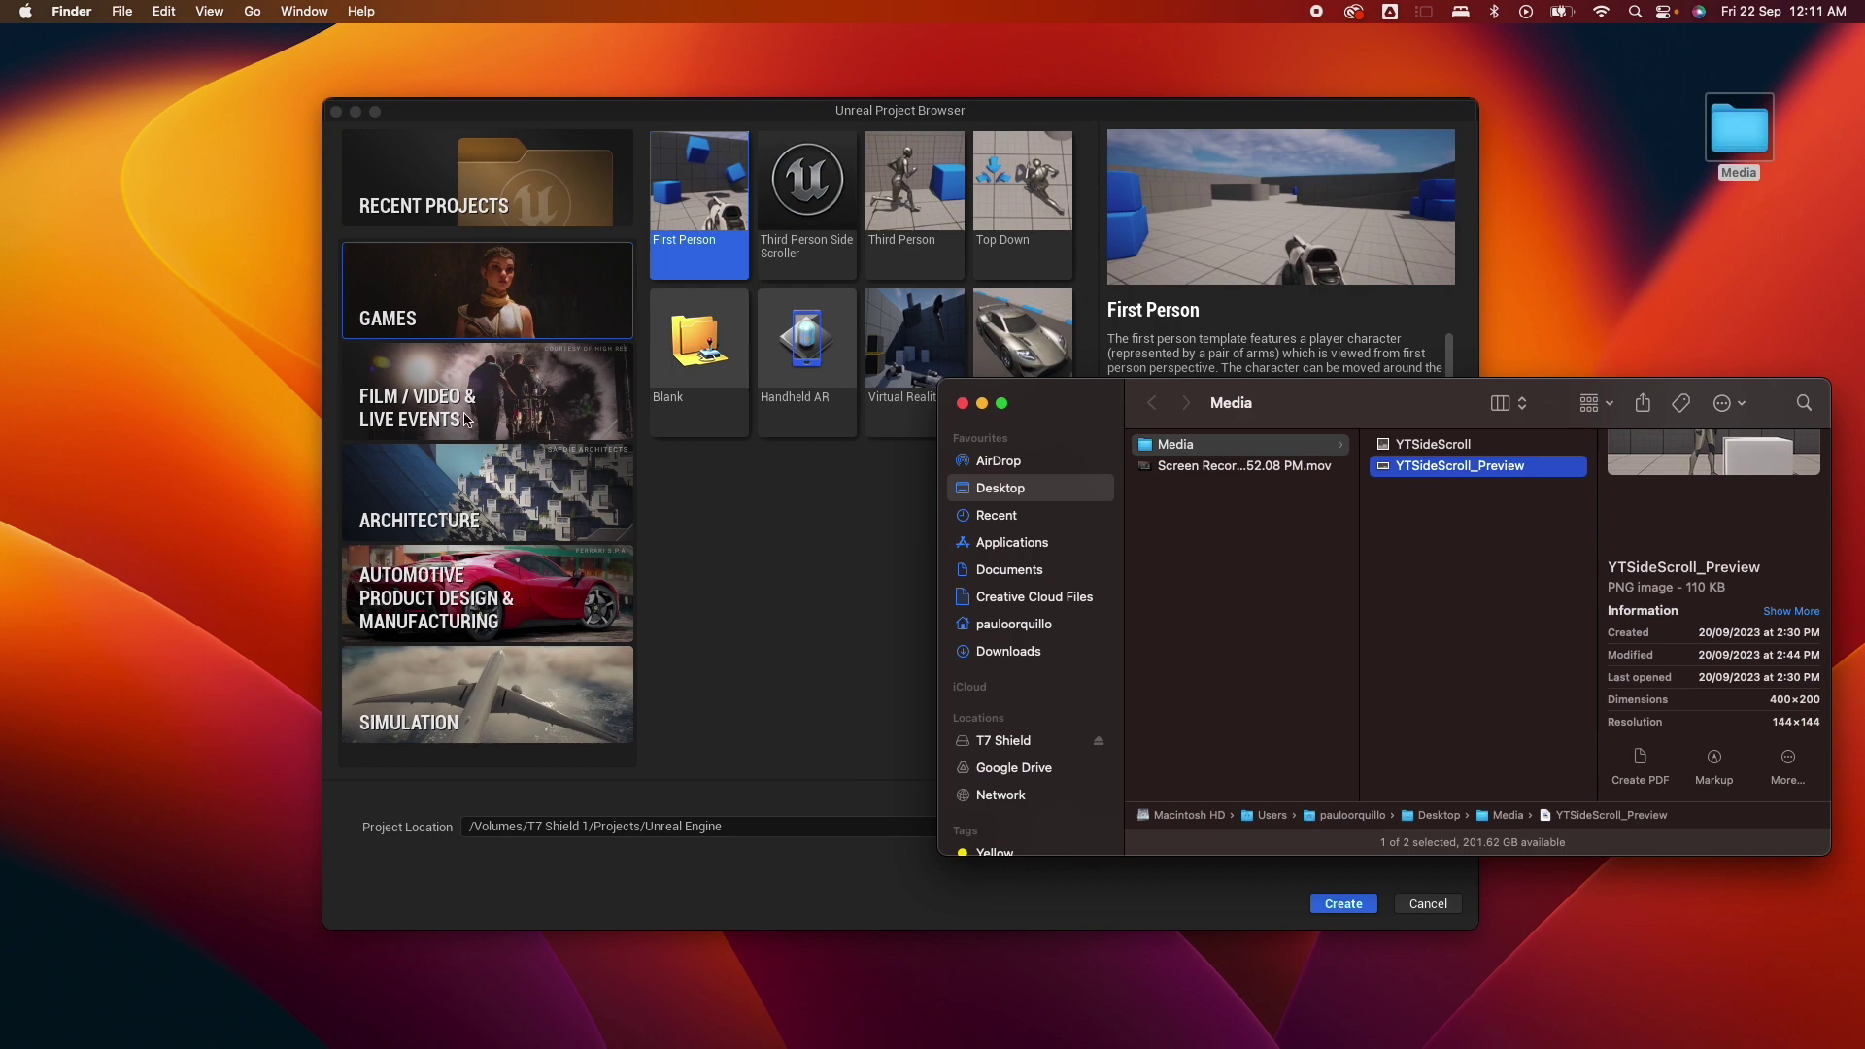
# Step: Copy the Media folder into the TP_SideScroll template folder and confirm its images
pyautogui.hotkey('ctrl', 'Up')
pyautogui.click(1473, 450)
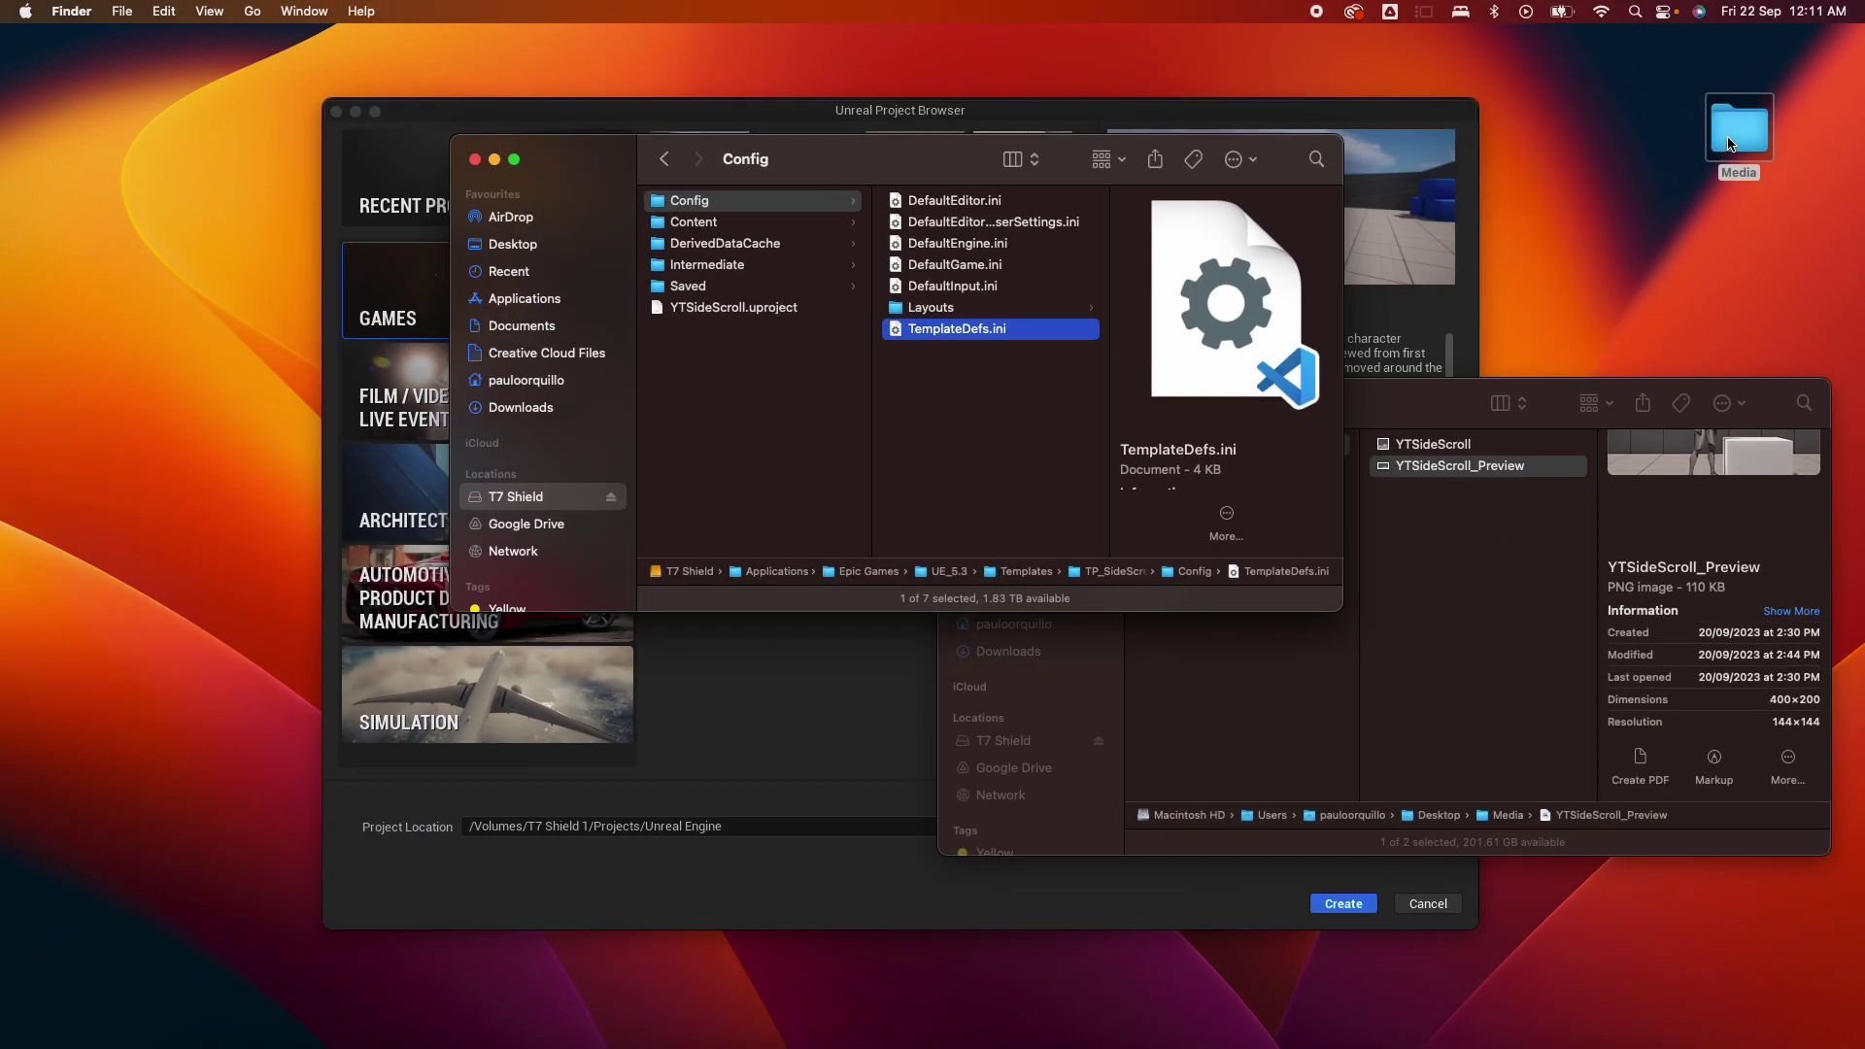
pyautogui.moveTo(1729, 143); pyautogui.dragTo(750, 434)
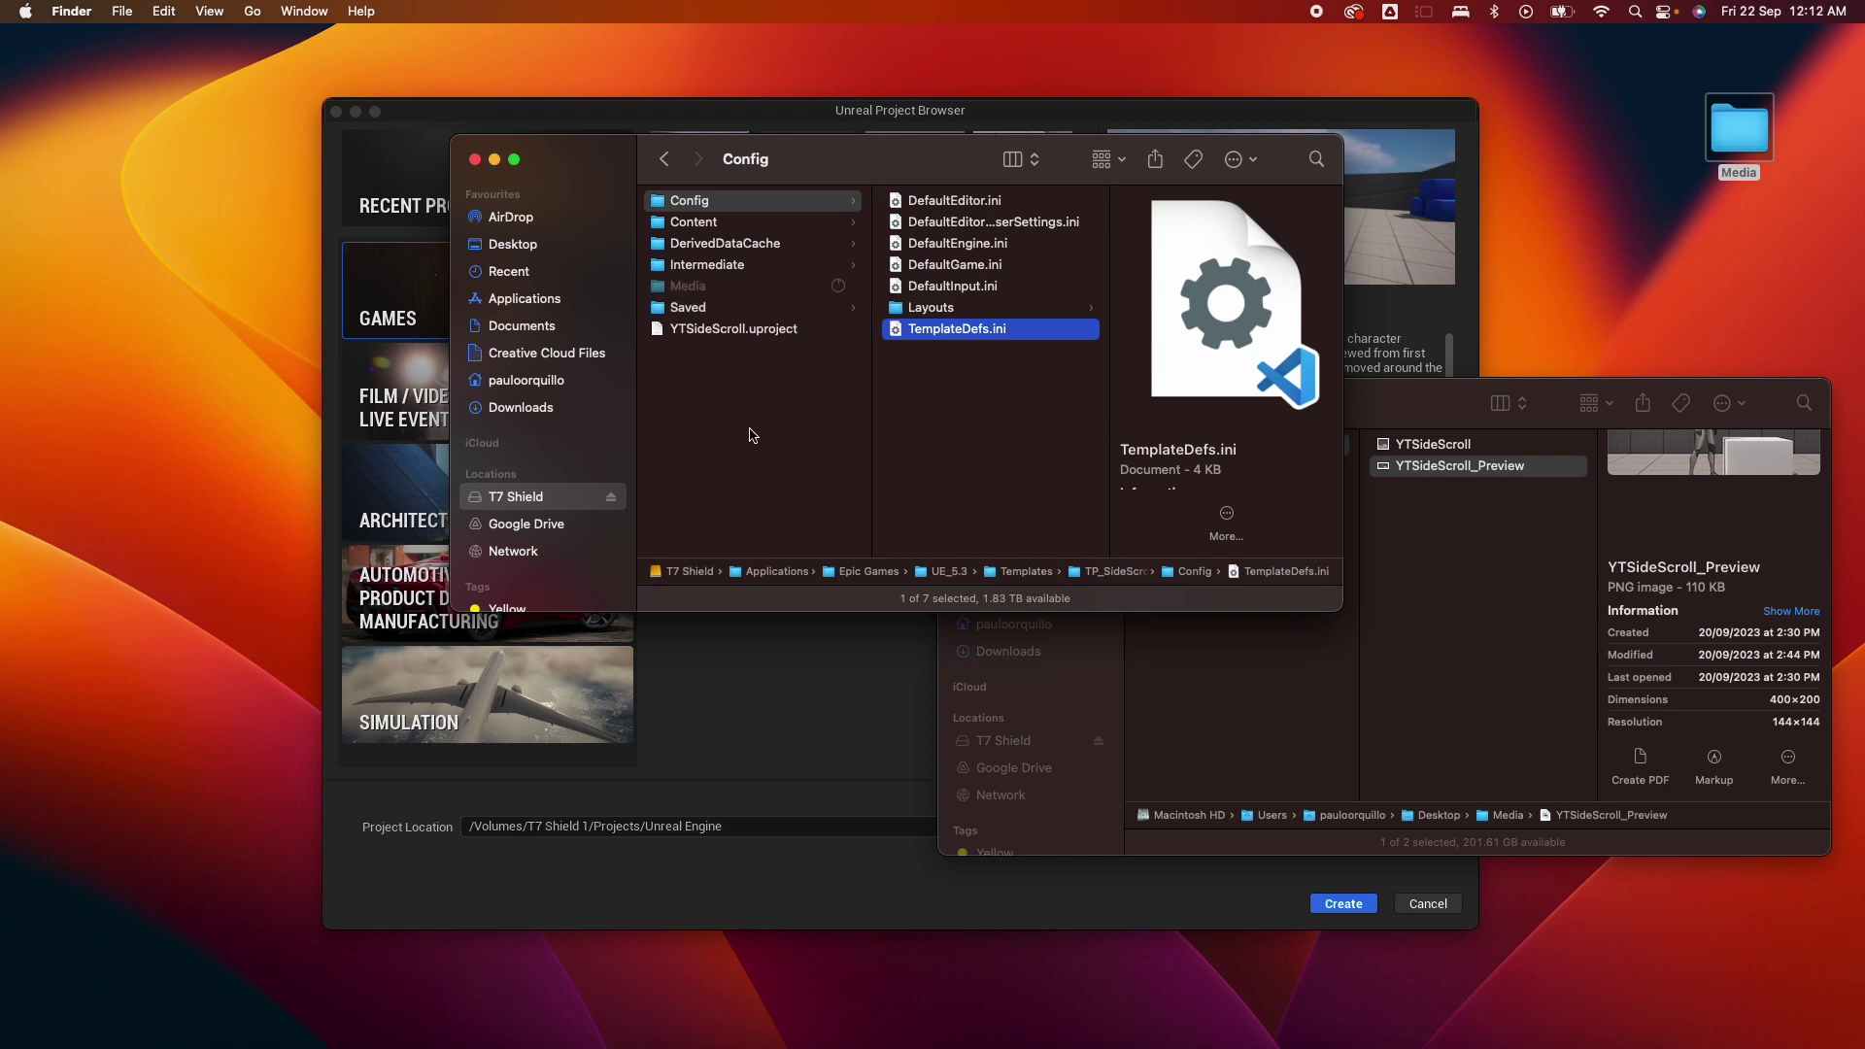
pyautogui.click(688, 286)
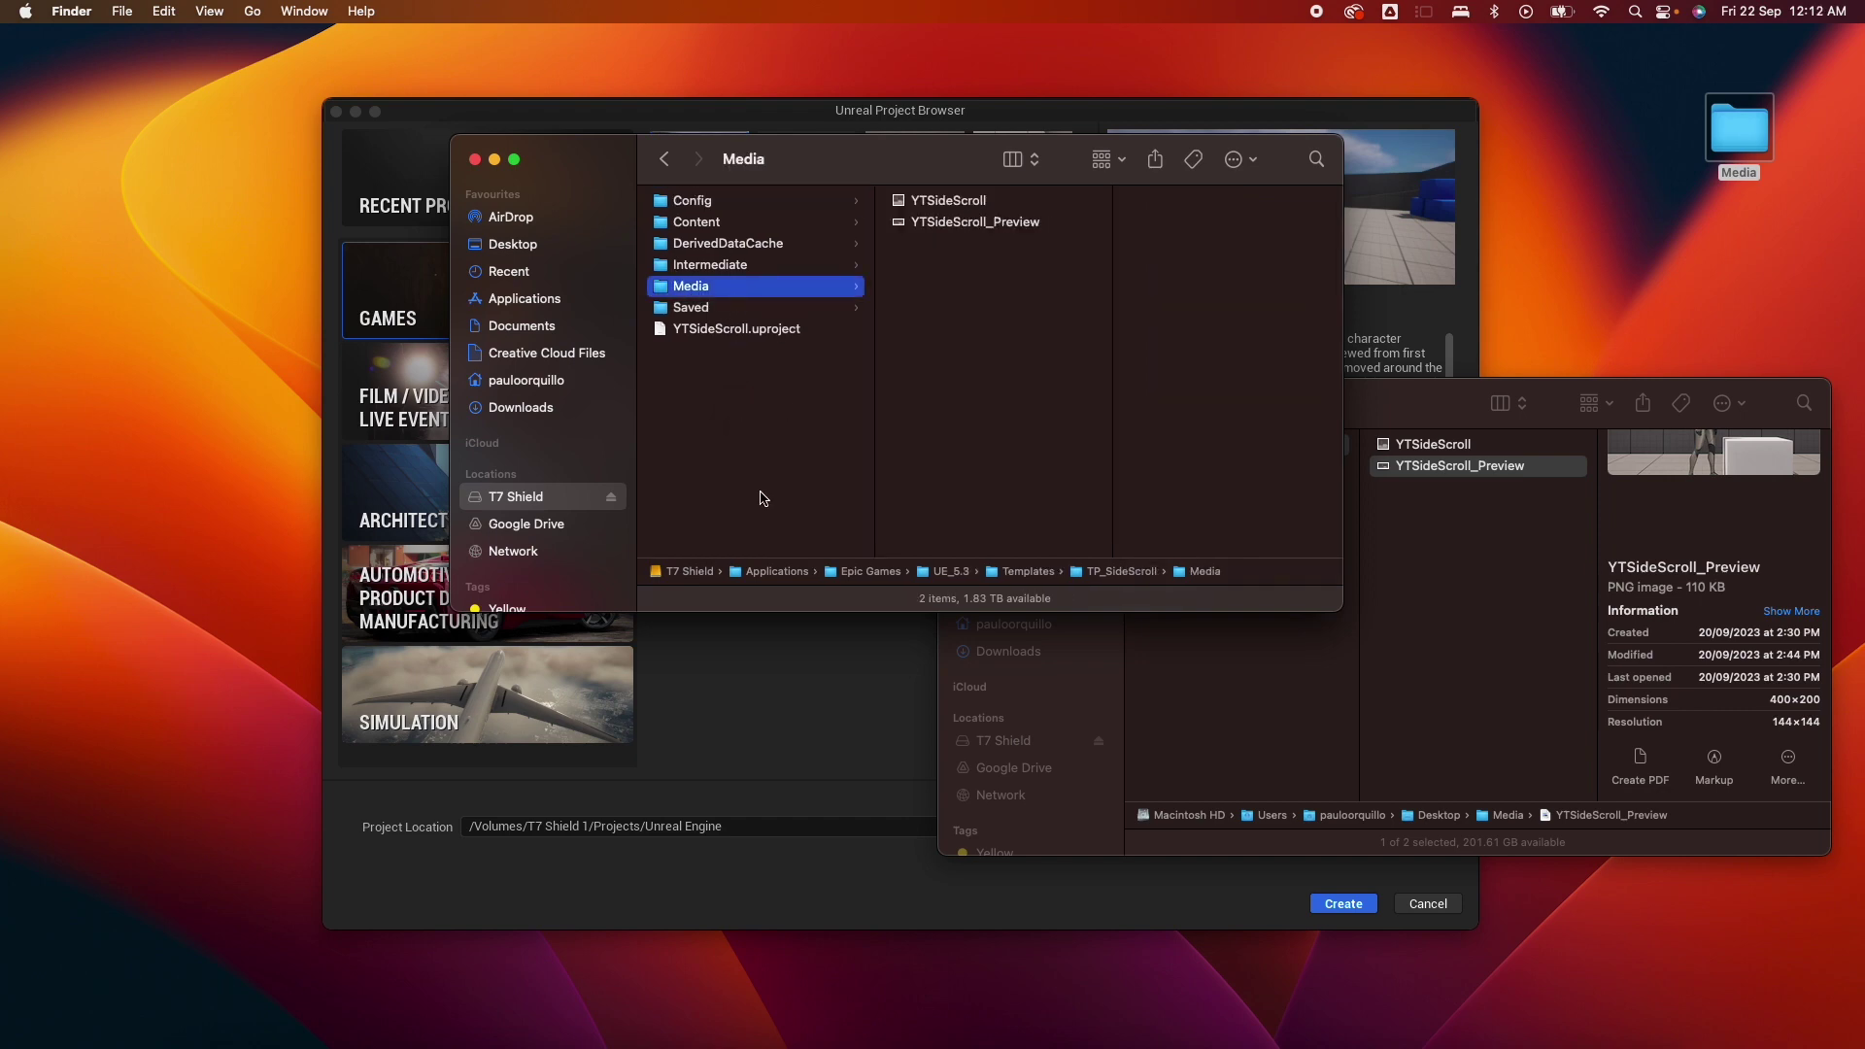
pyautogui.click(796, 723)
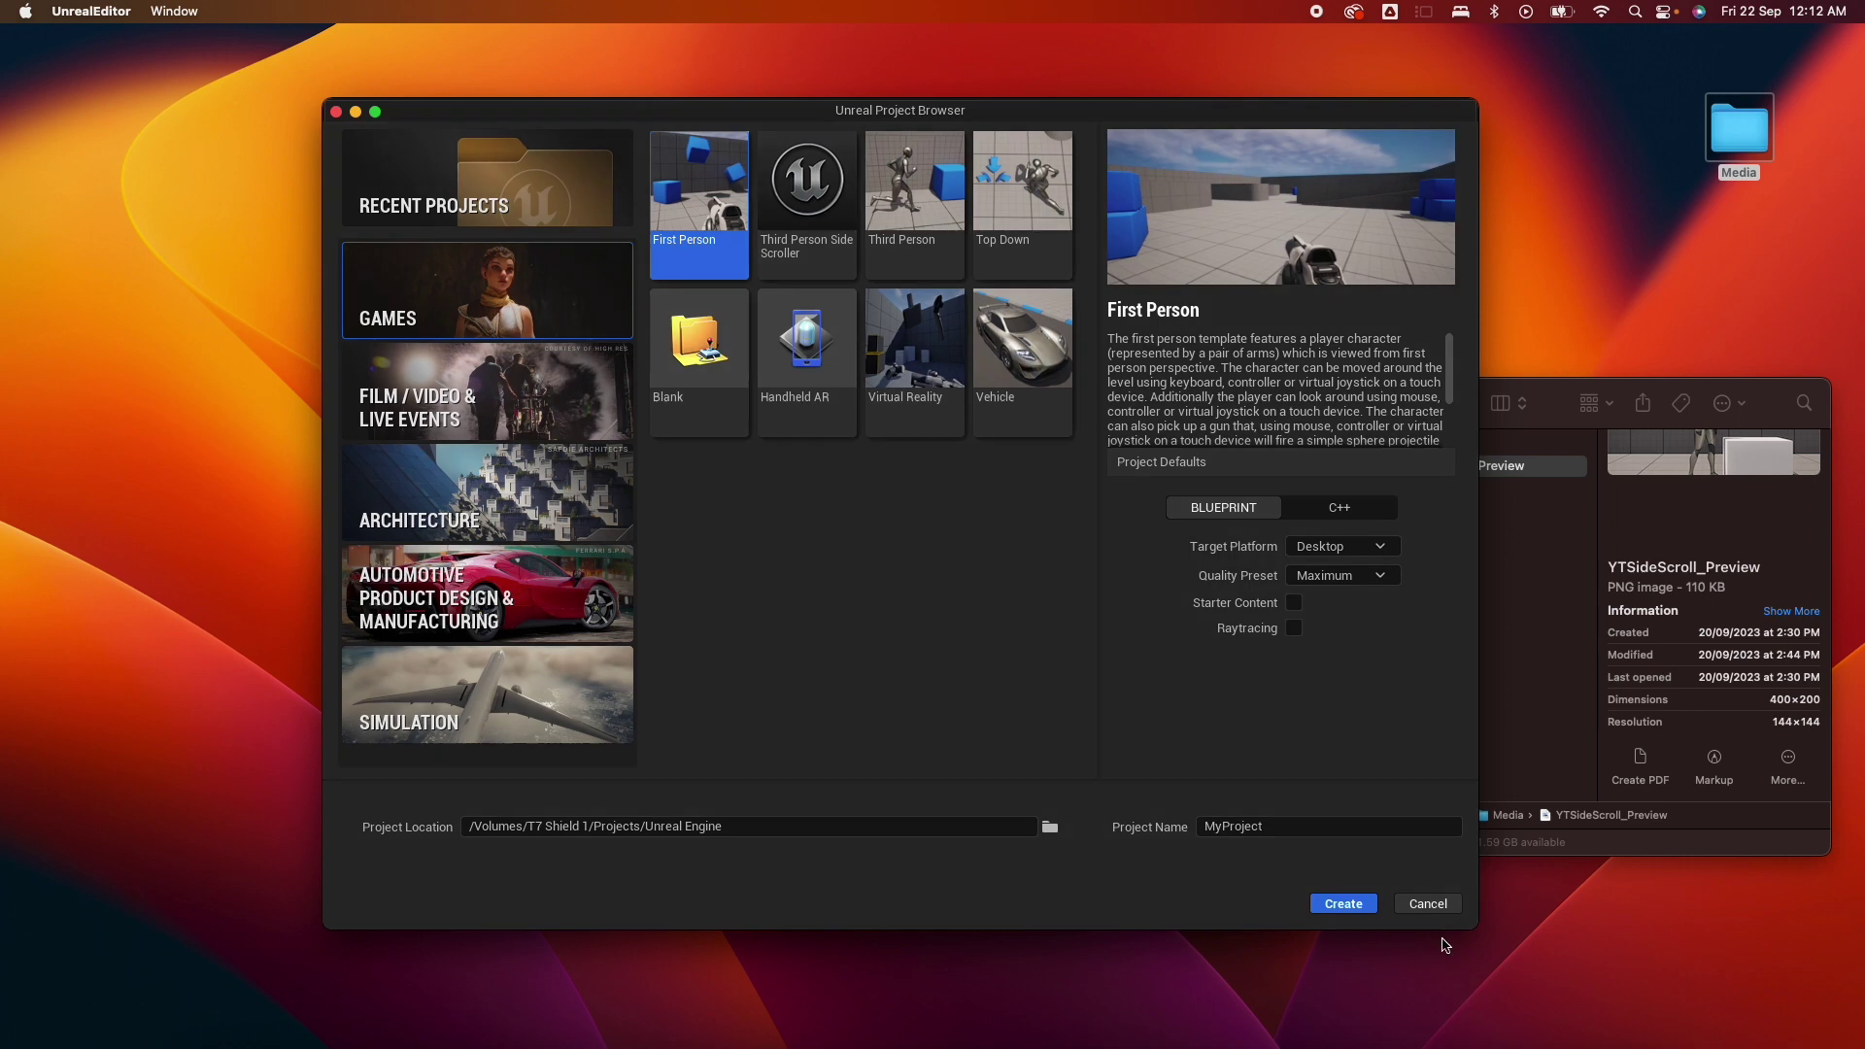
# Step: Close the Project Browser and relaunch Unreal Engine 5.3.0 from the Epic Games Launcher
pyautogui.click(1428, 903)
pyautogui.hotkey('ctrl', 'Up')
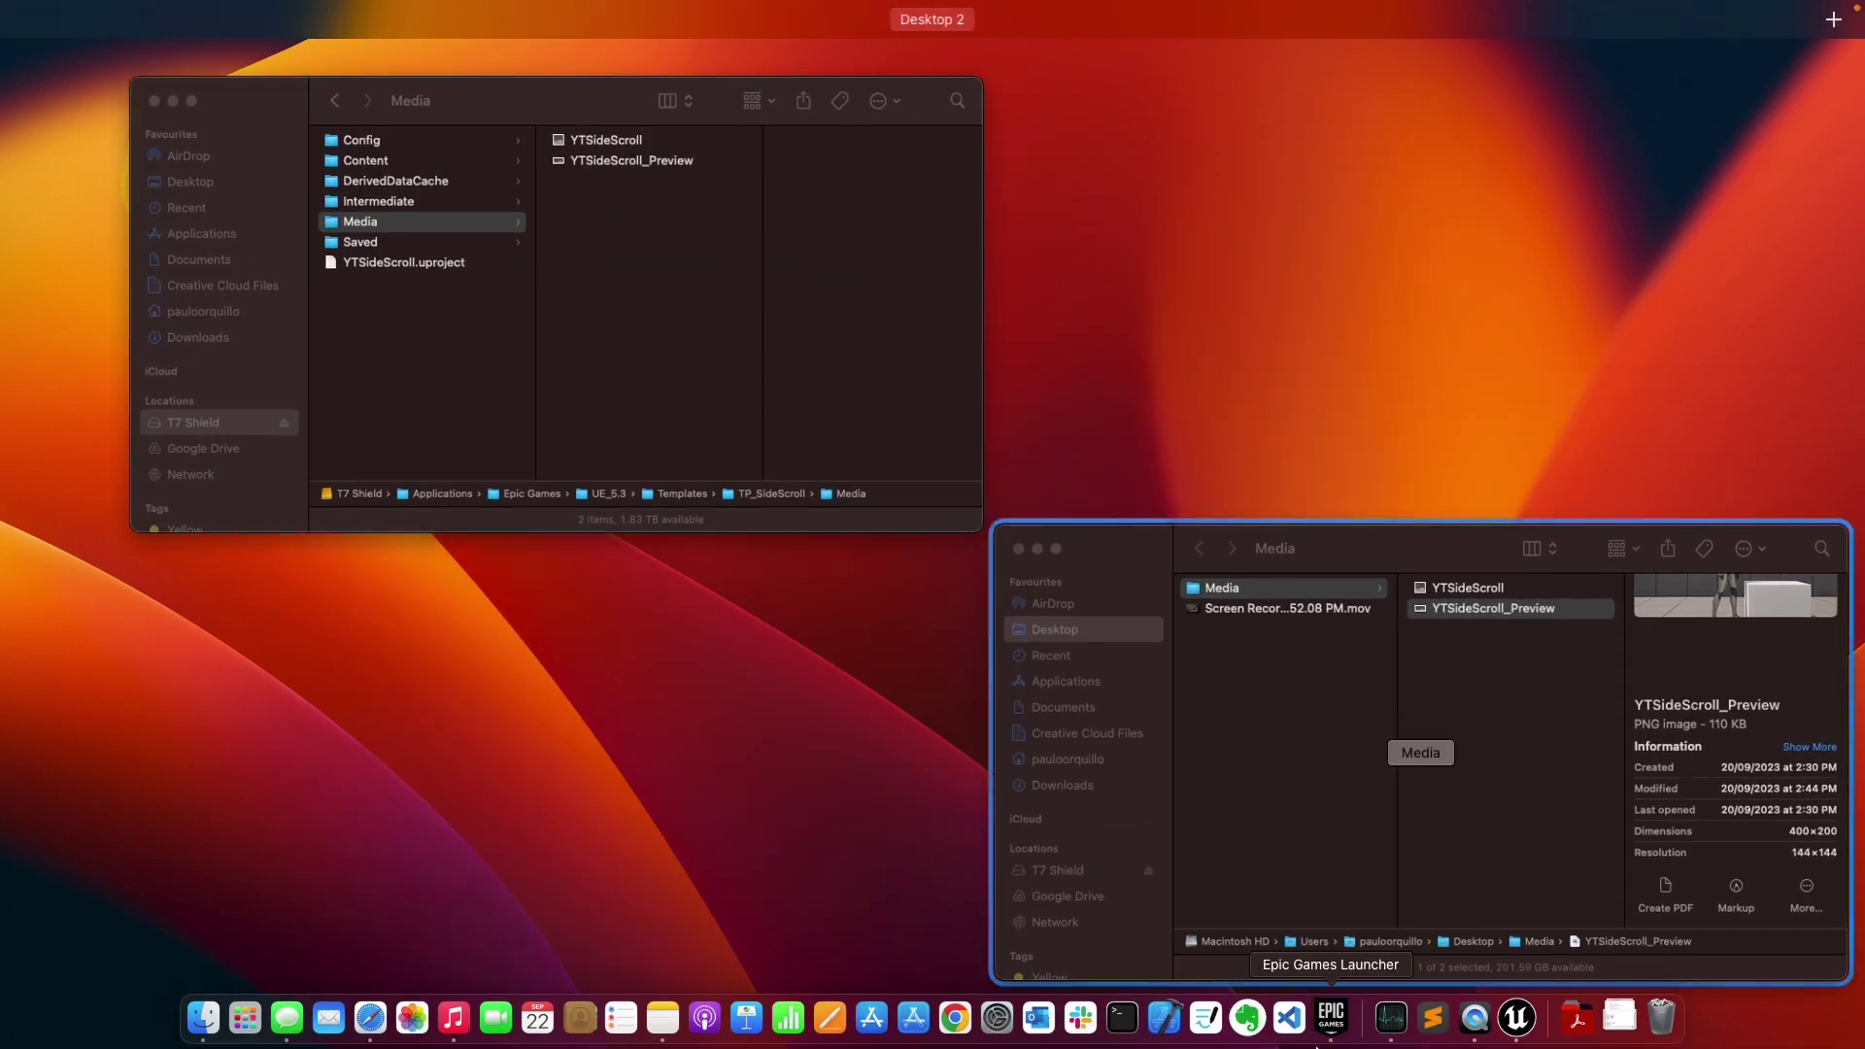
pyautogui.click(1331, 1020)
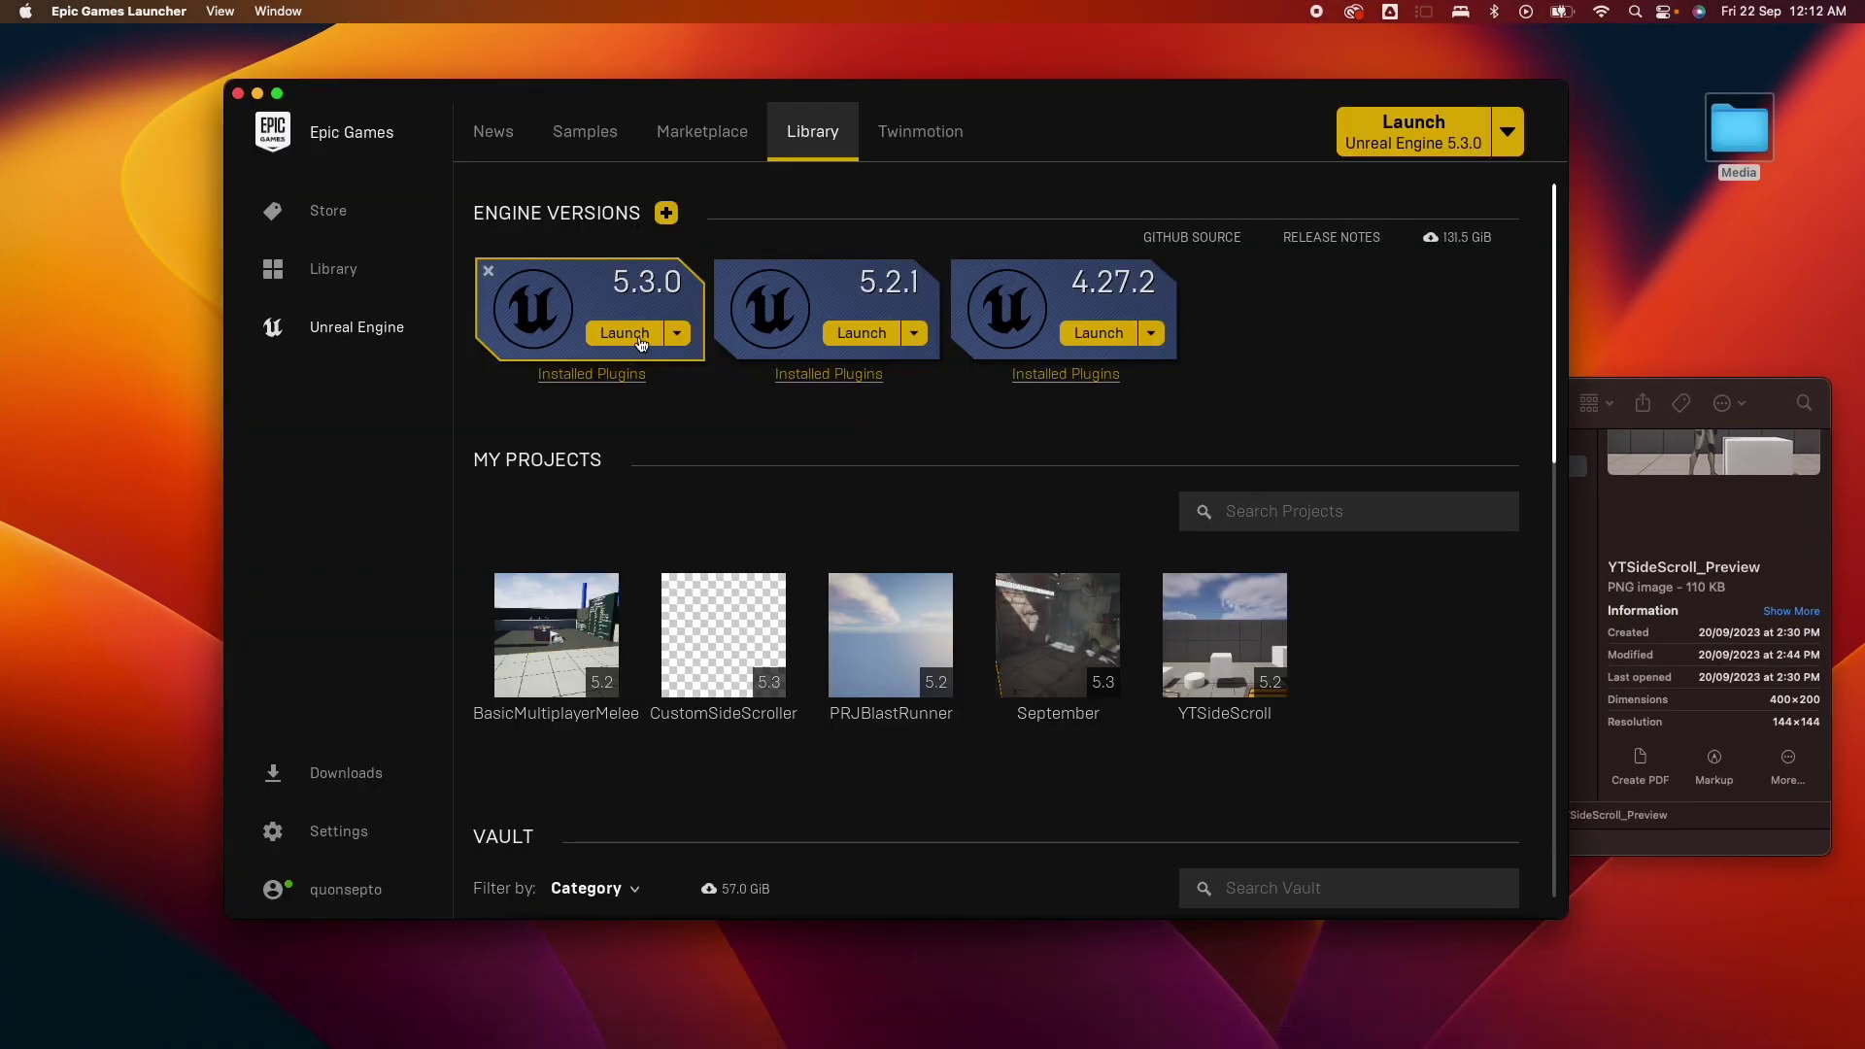
pyautogui.click(629, 335)
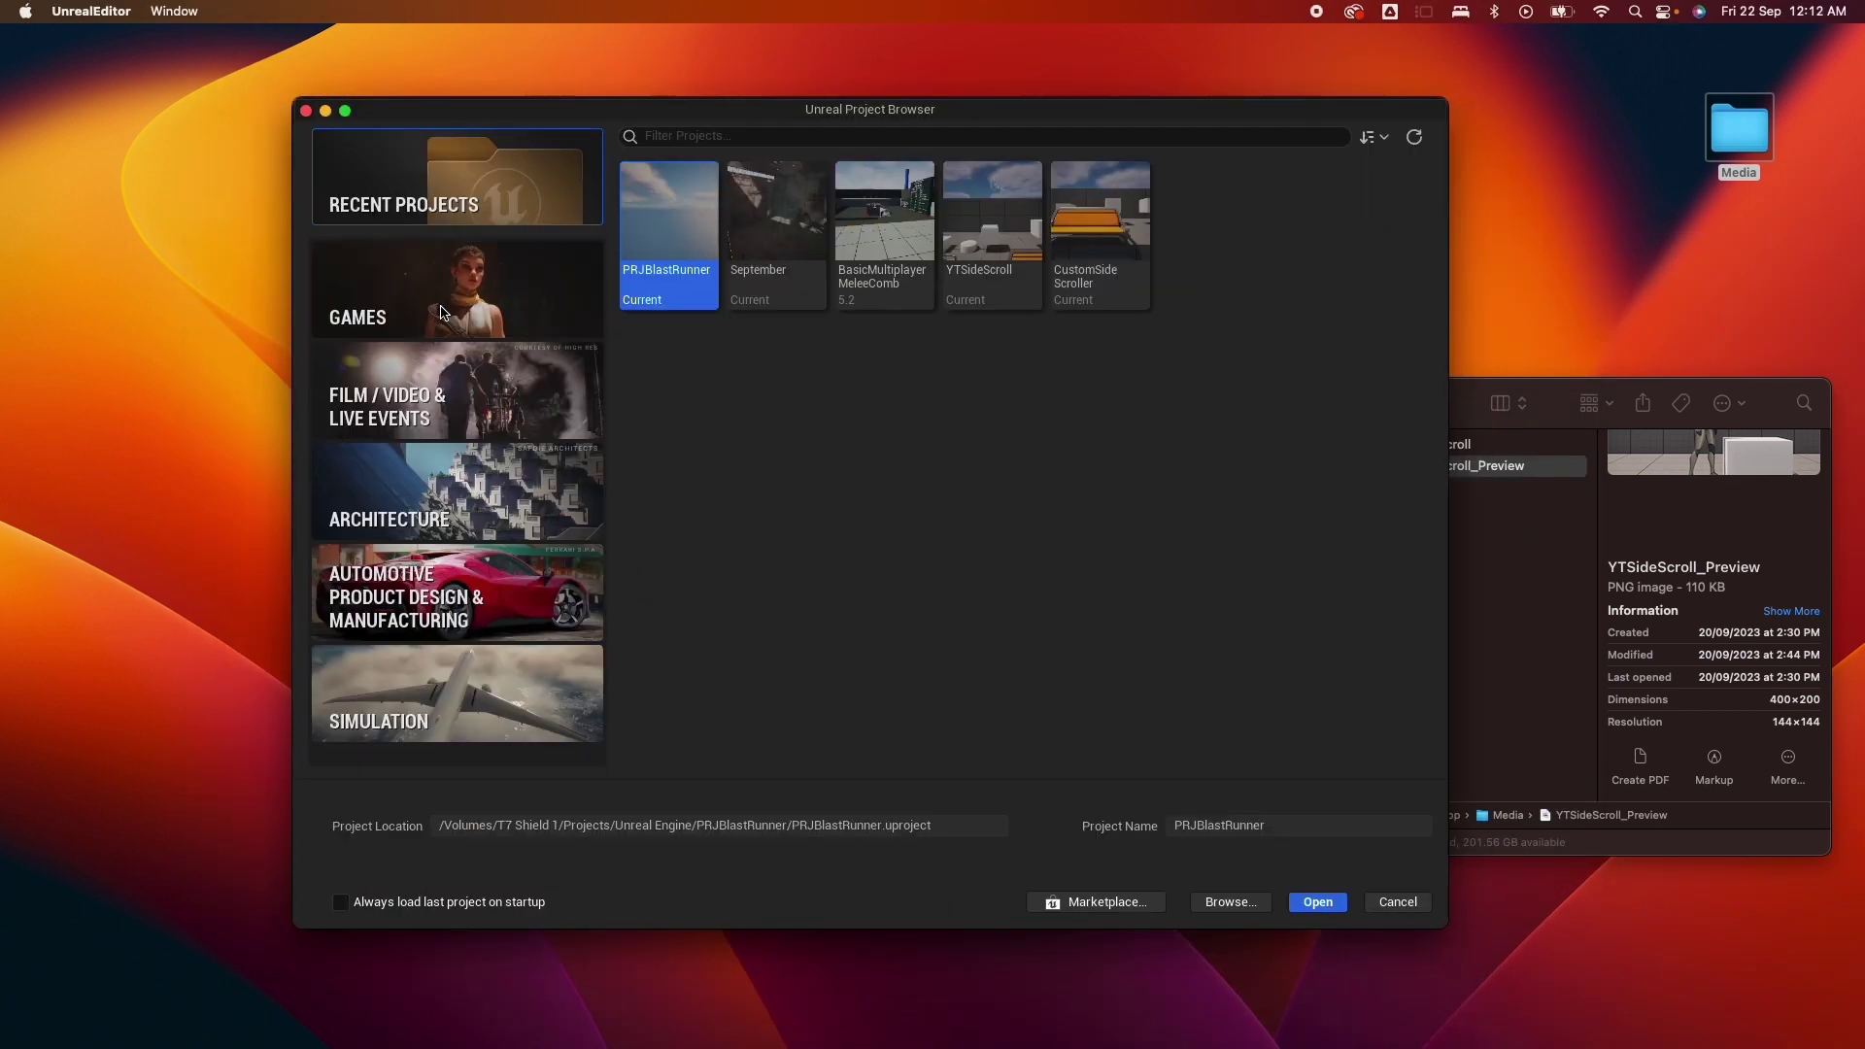
# Step: Select the Third Person Side Scroller Games template and name the project 'CustomSideScroll'
pyautogui.click(439, 309)
pyautogui.click(758, 204)
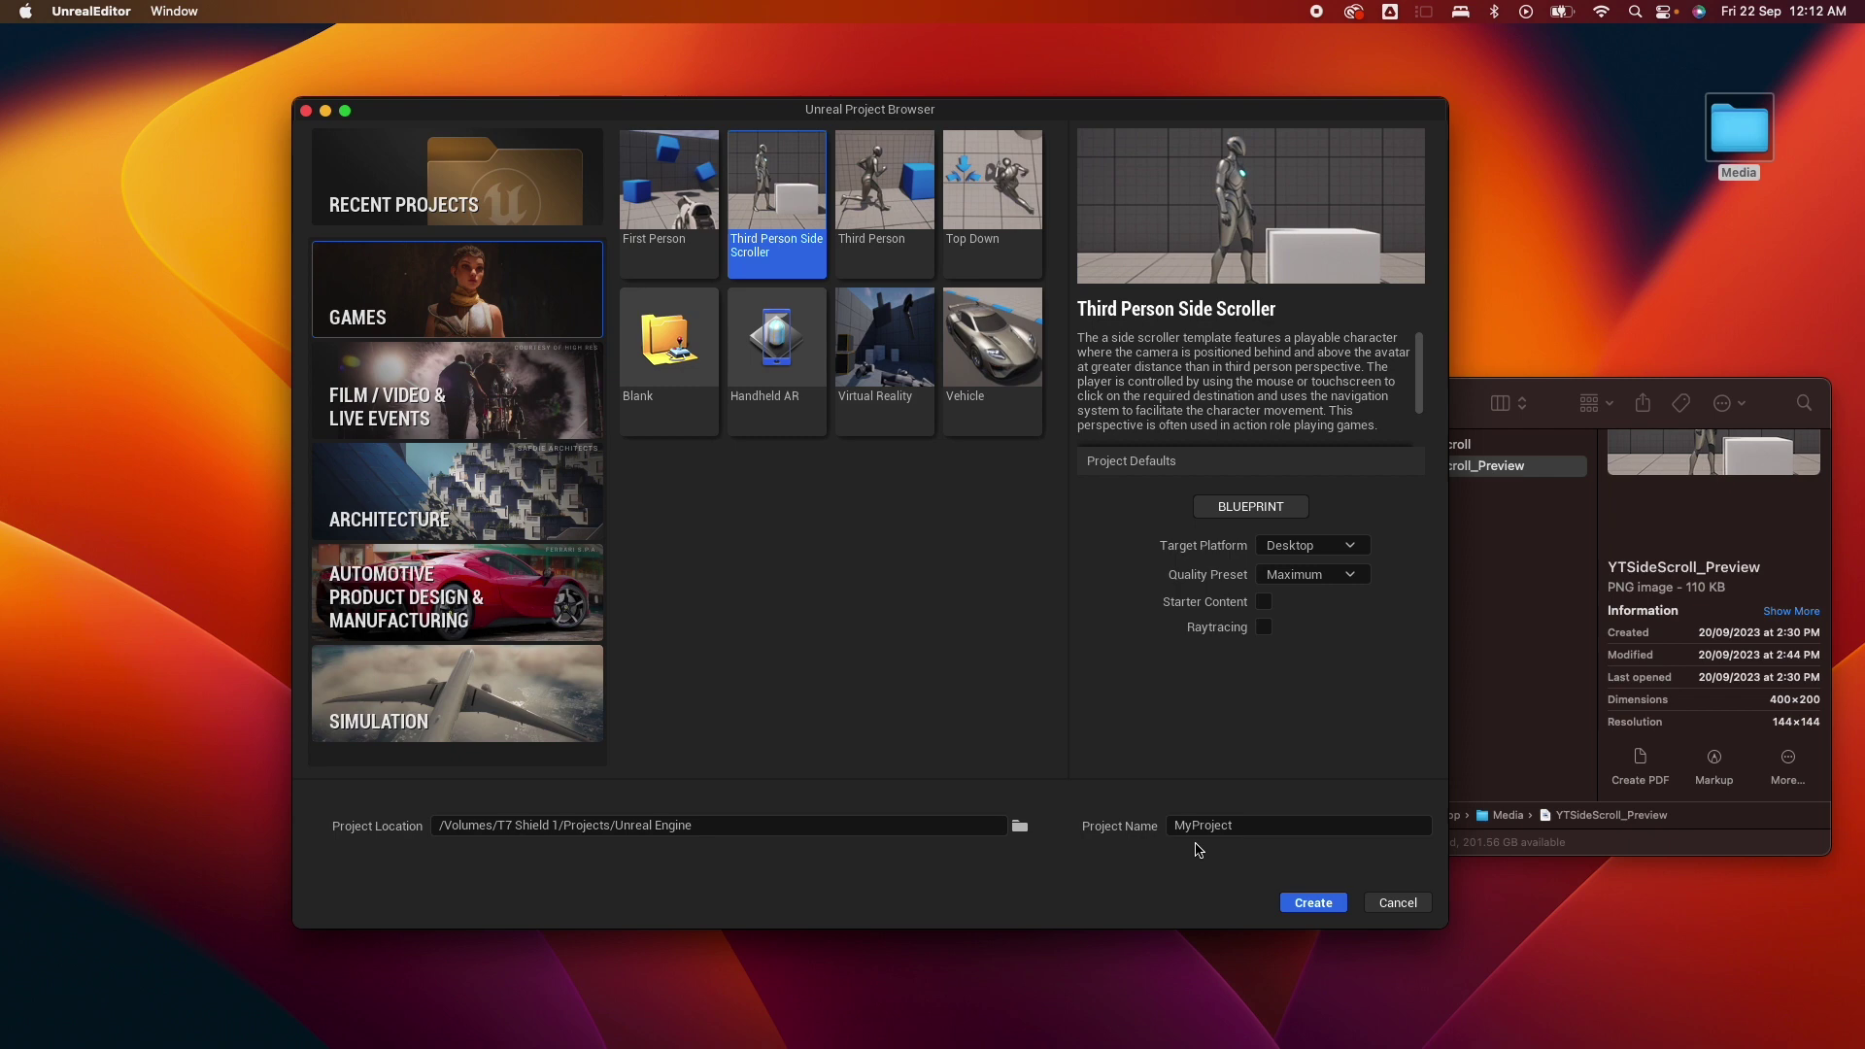
pyautogui.click(1277, 824)
pyautogui.write('CustomSi')
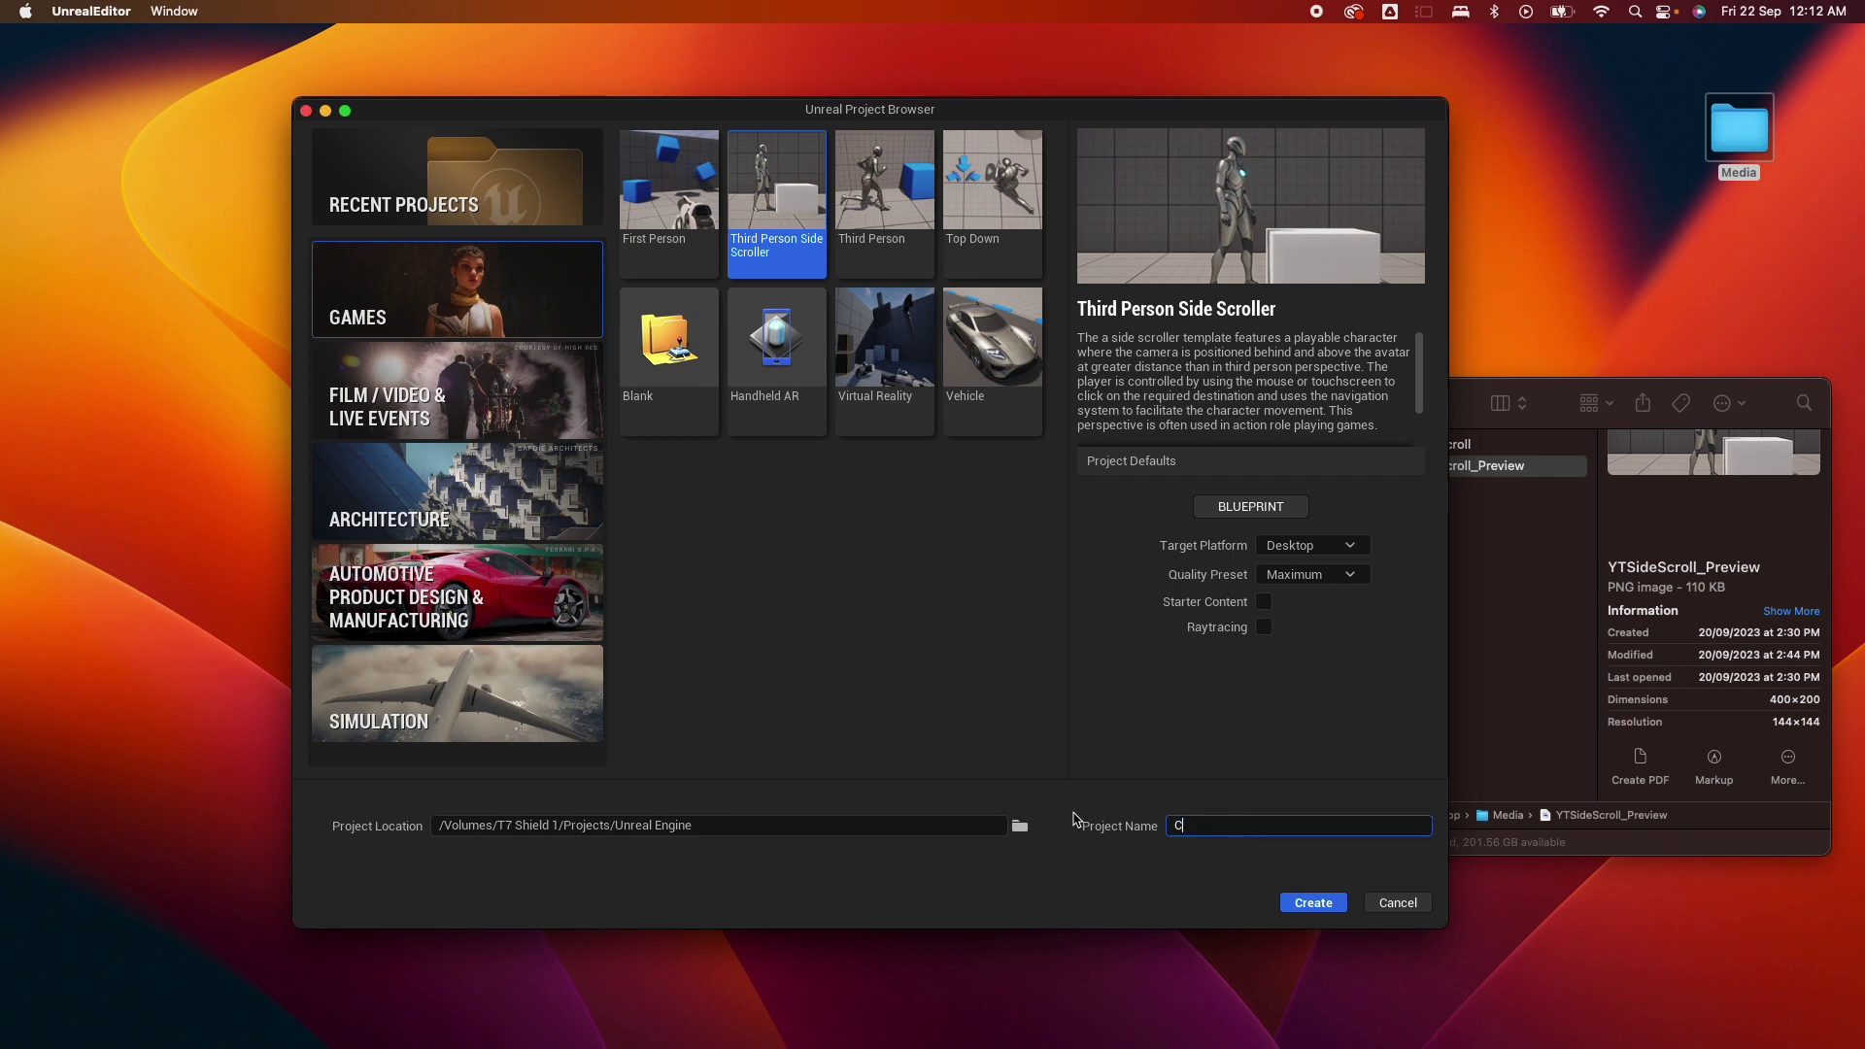
pyautogui.write('deScroll')
# Step: Create the CustomSideScroll project and play ThirdPersonMap, running with W/A and jumping with Space across the boxes
pyautogui.click(1315, 904)
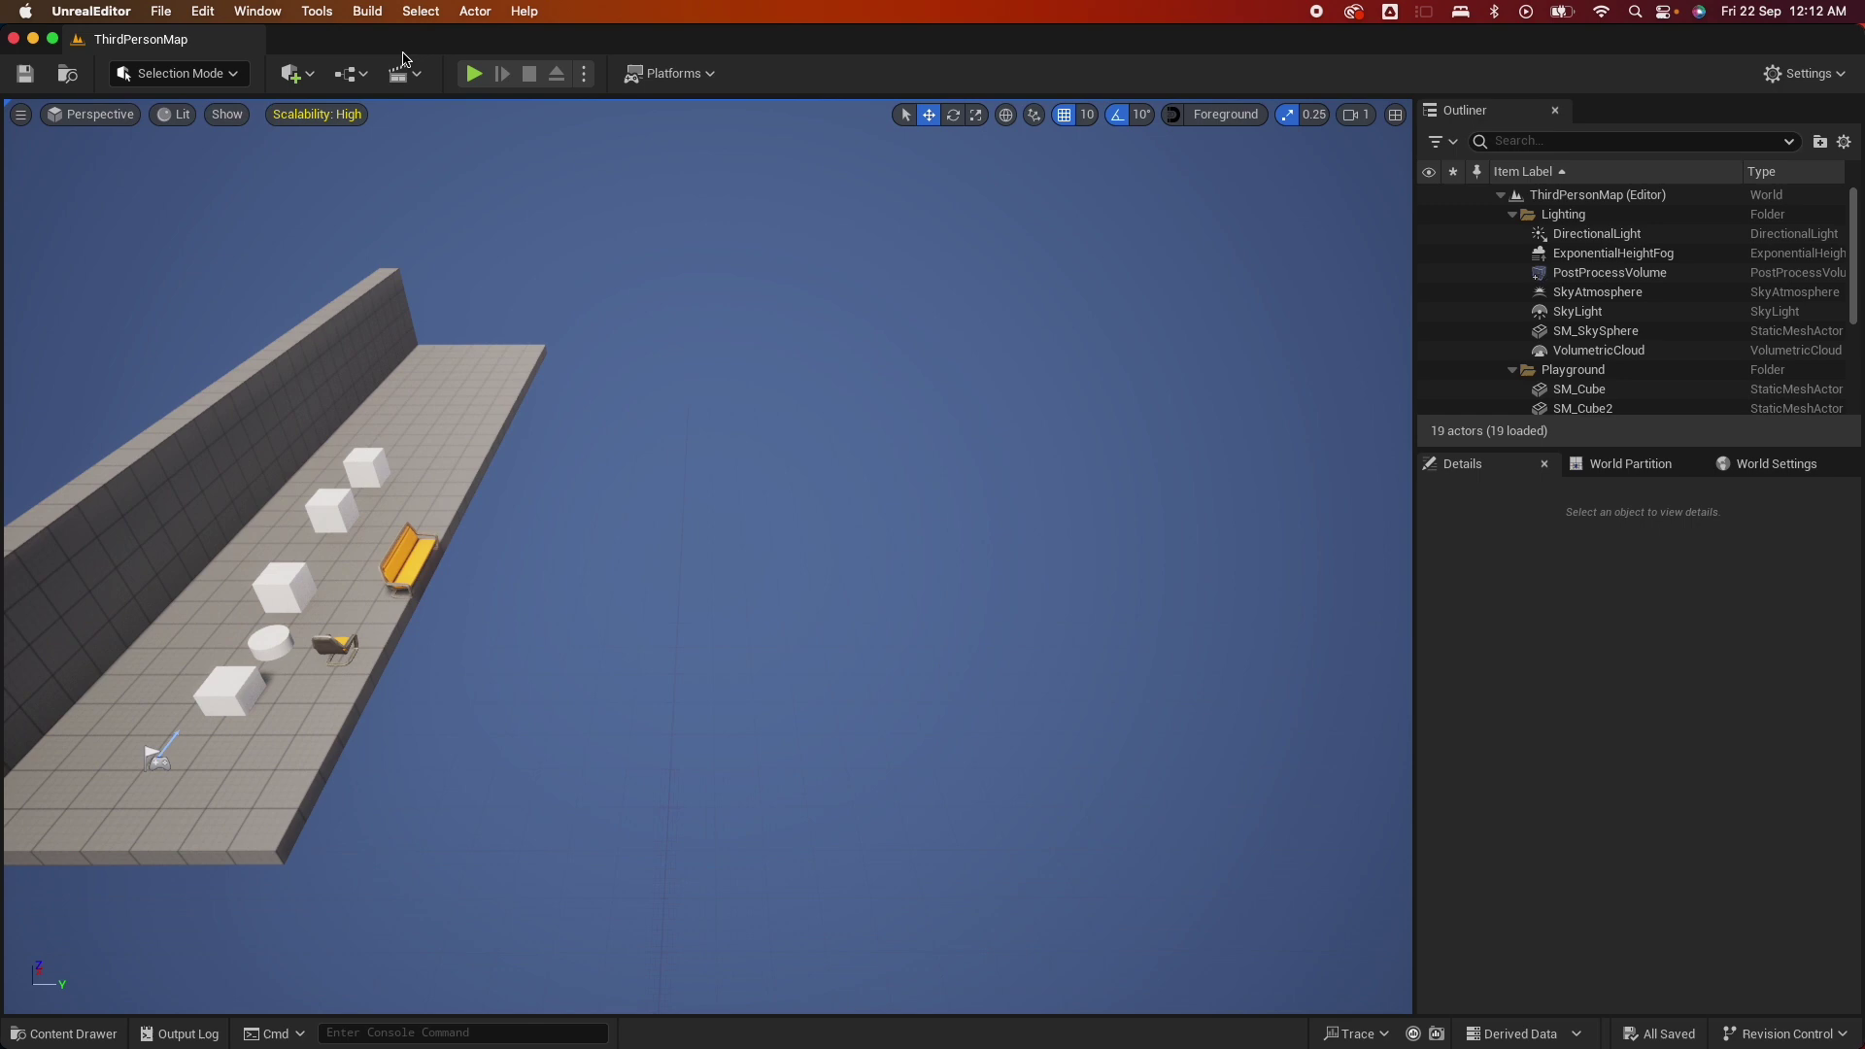
pyautogui.click(488, 78)
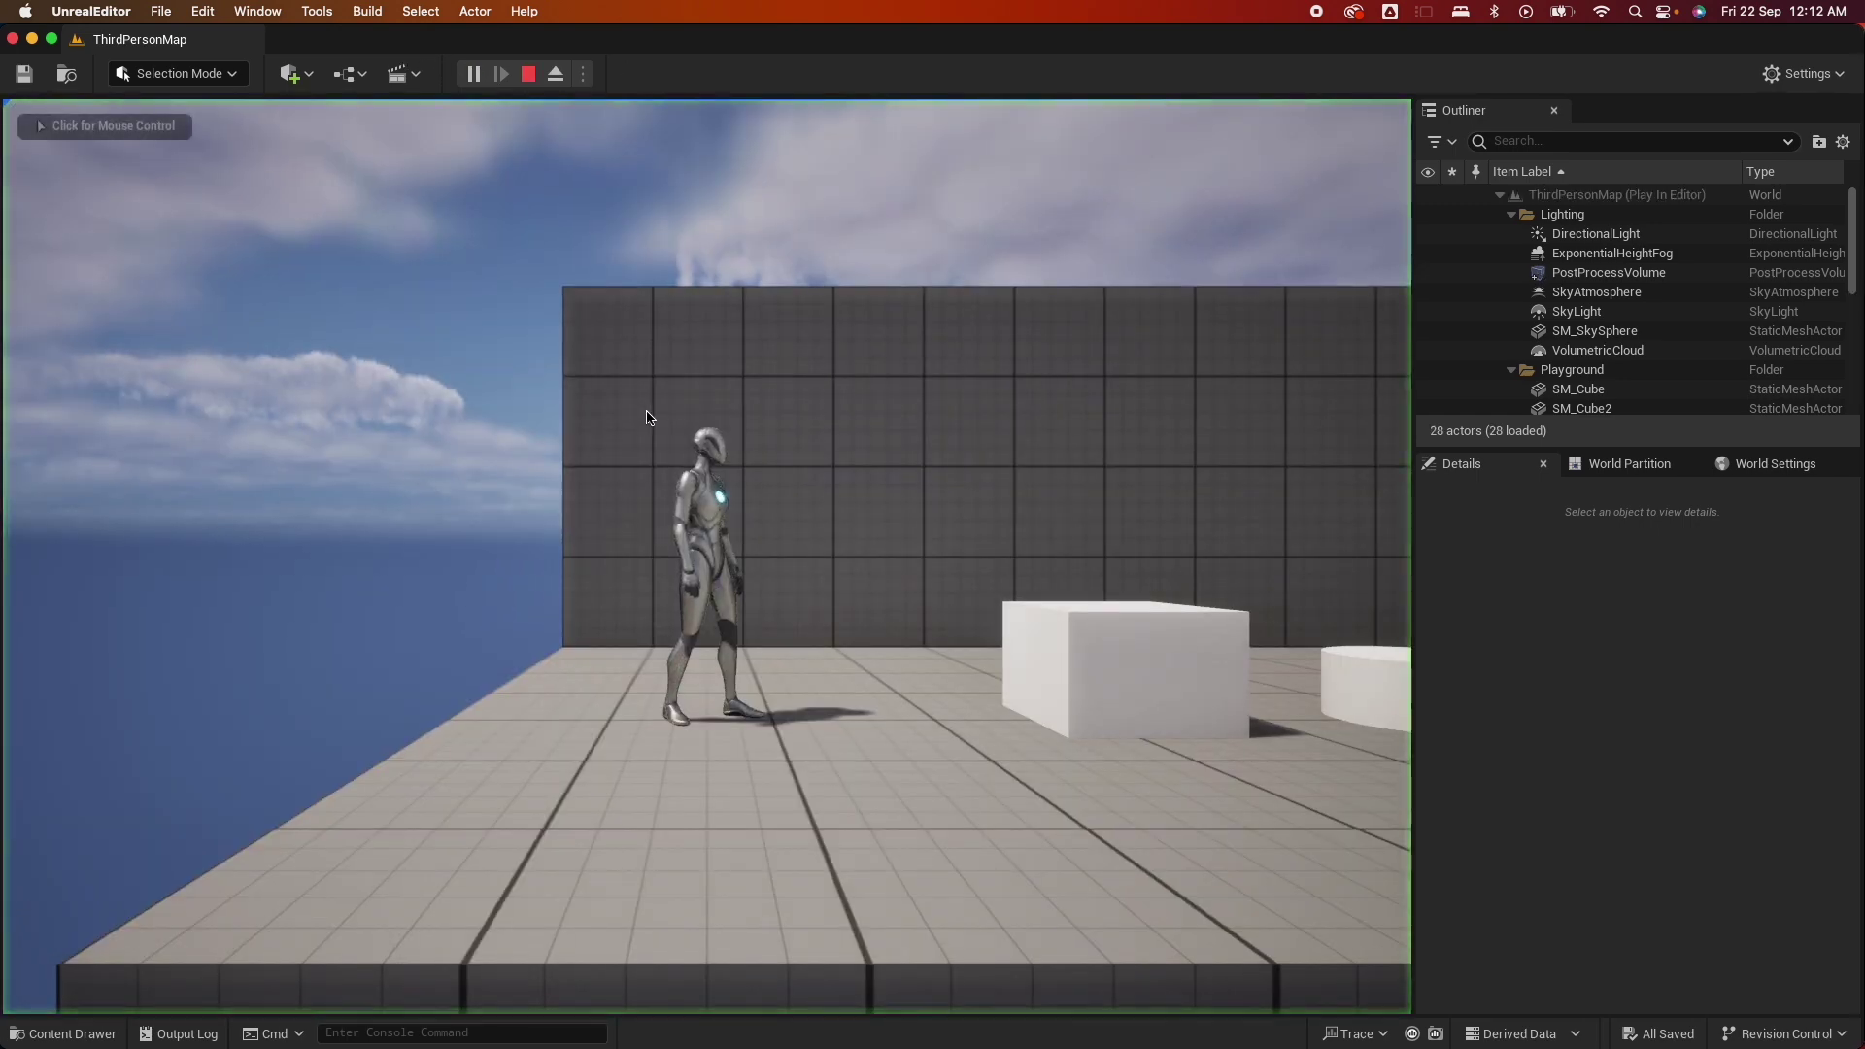
pyautogui.press('w')
pyautogui.press('space')
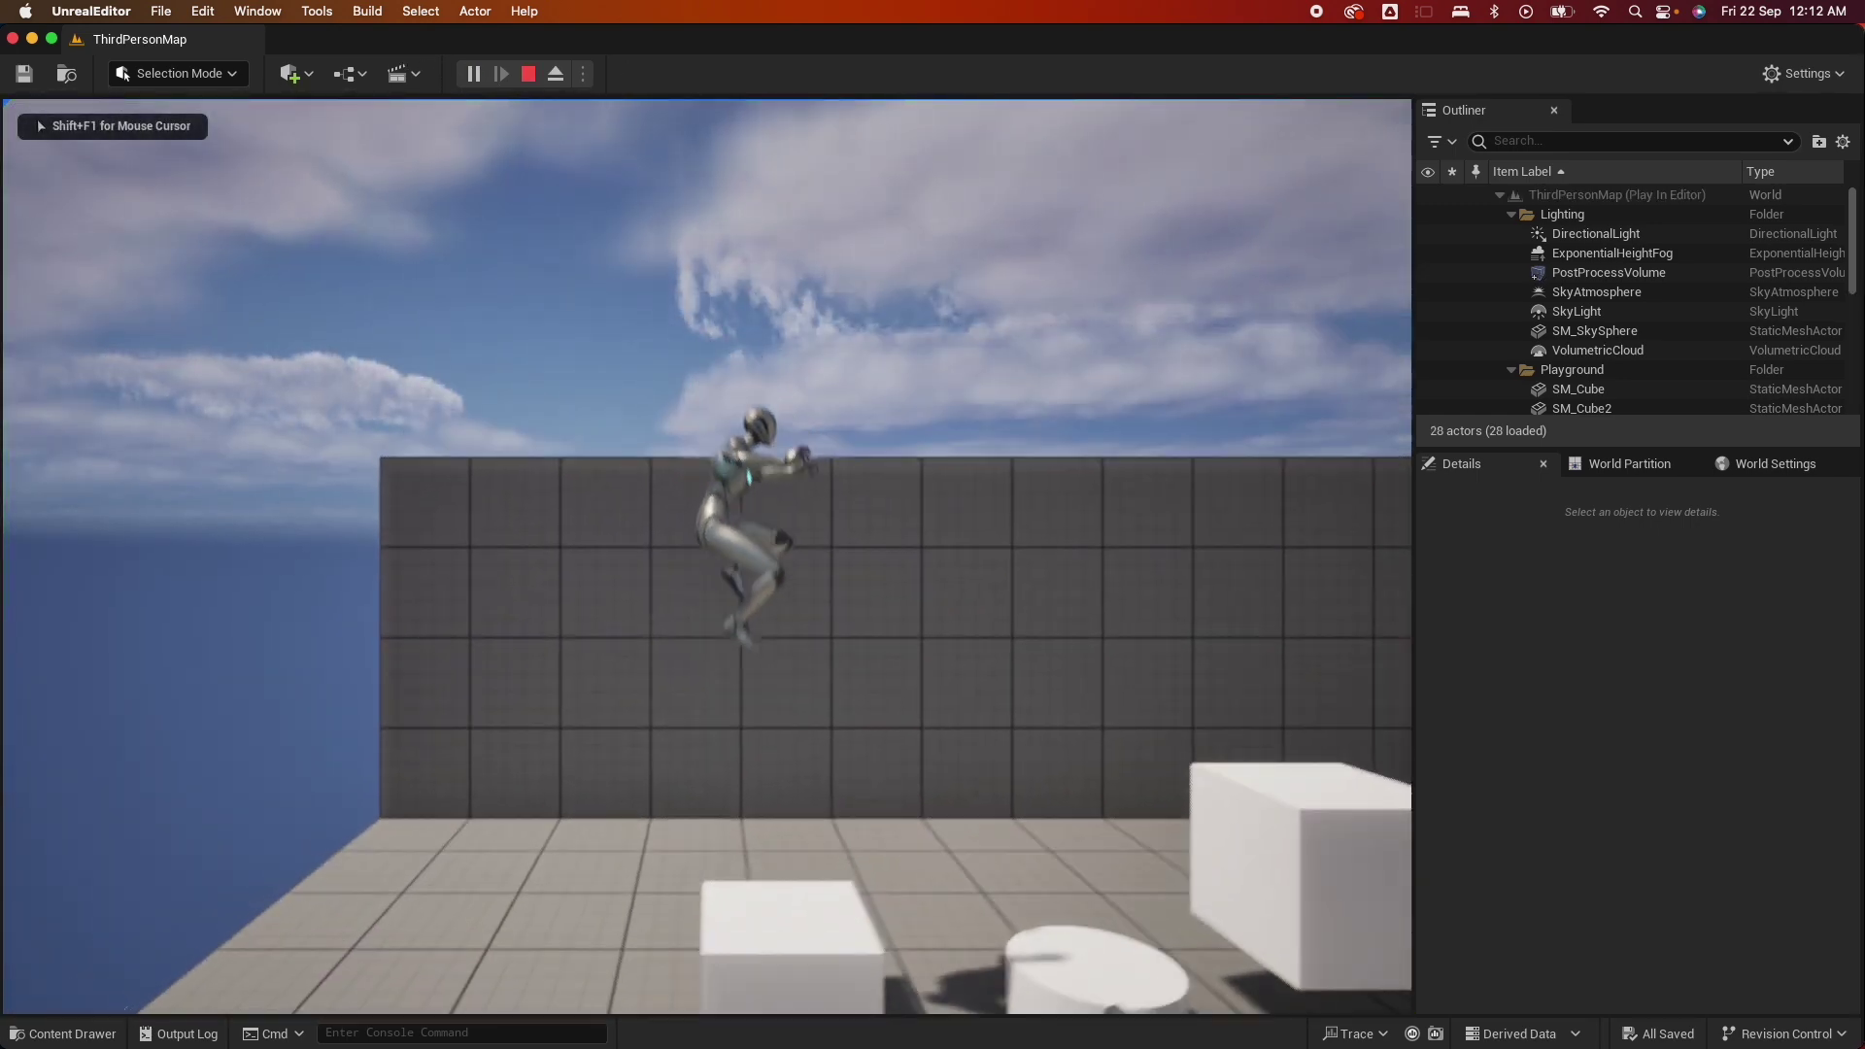
pyautogui.press('w')
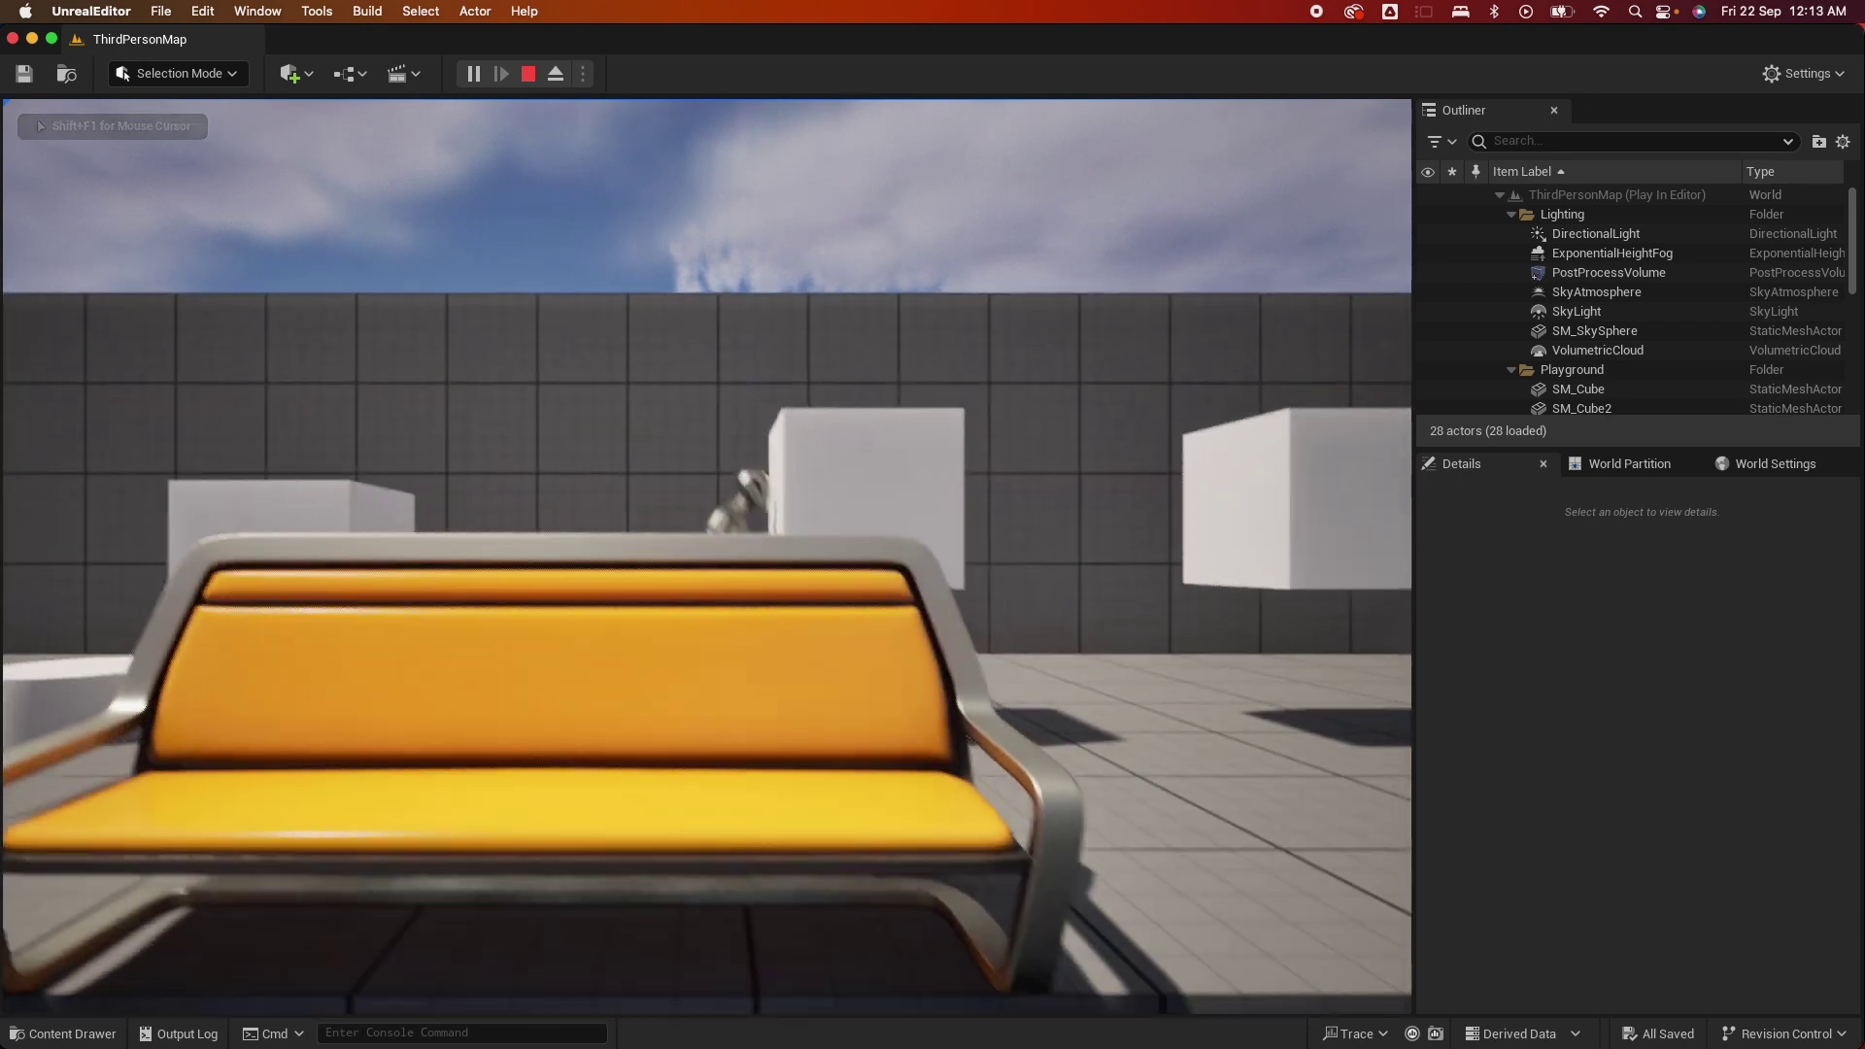
pyautogui.press('space')
pyautogui.press('a')
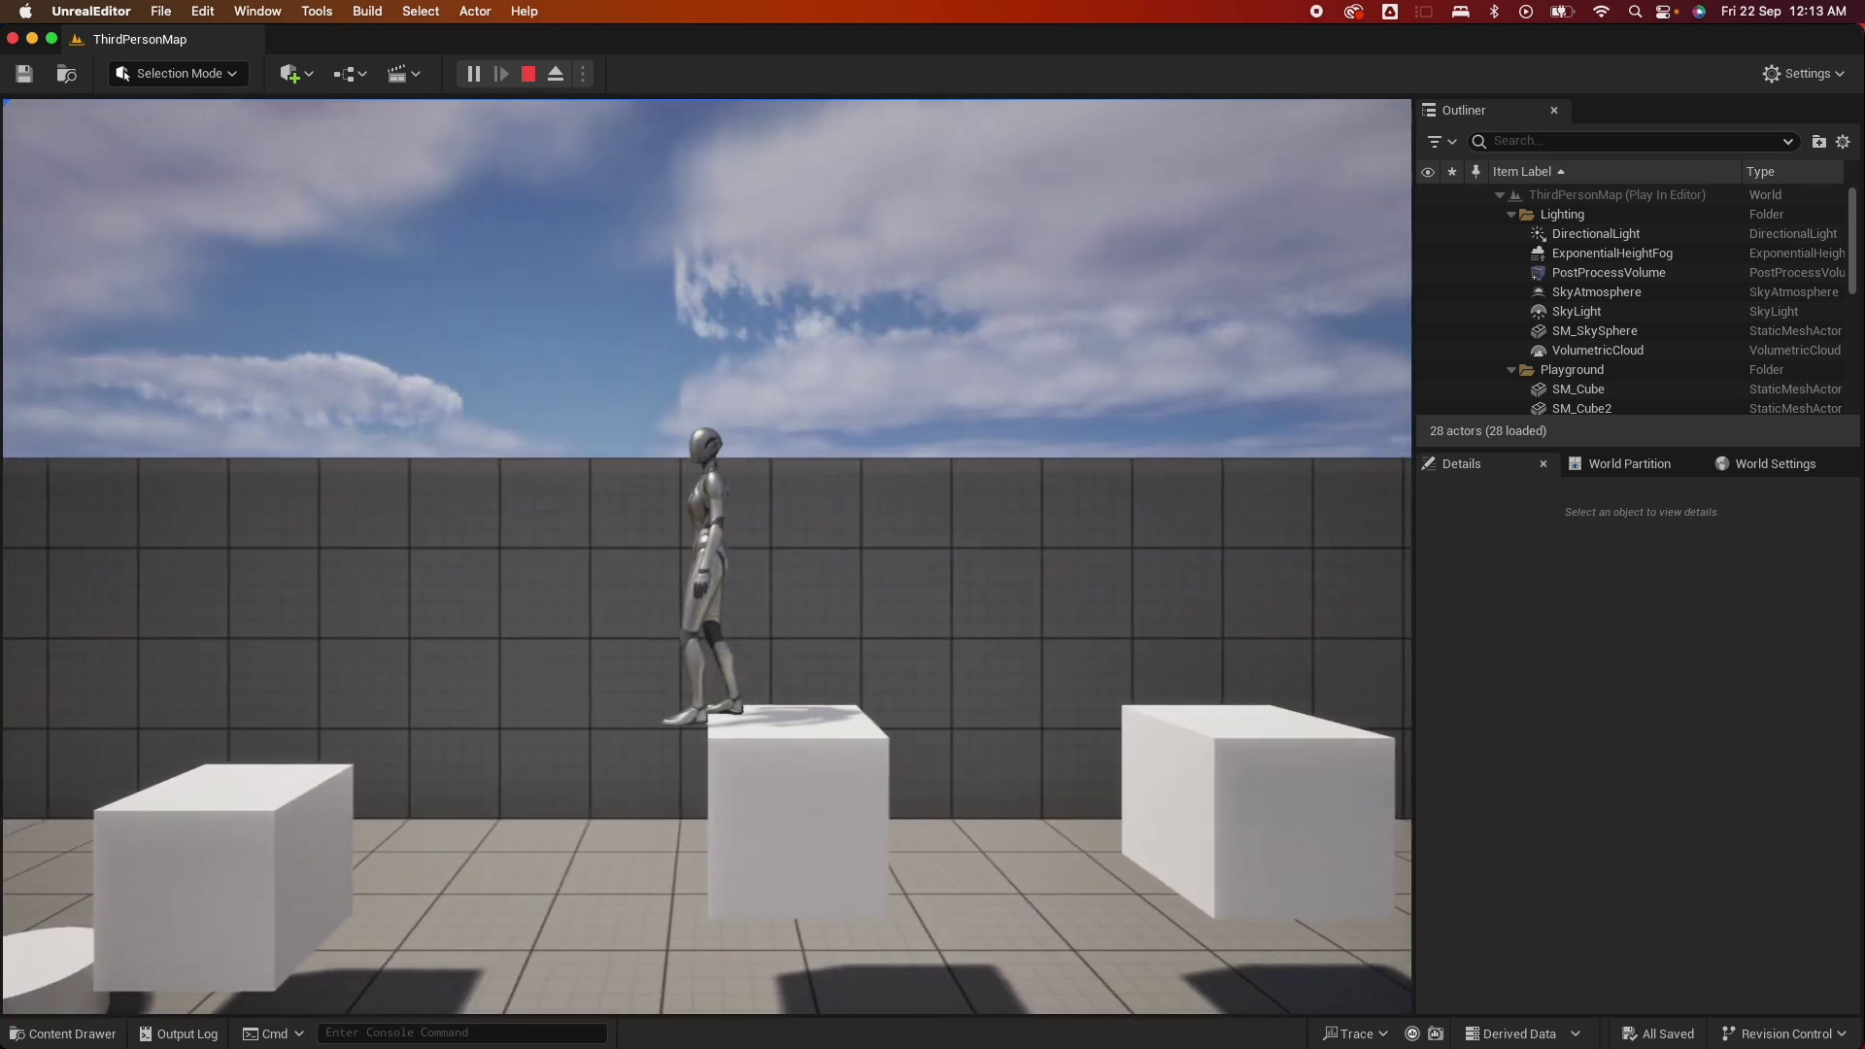